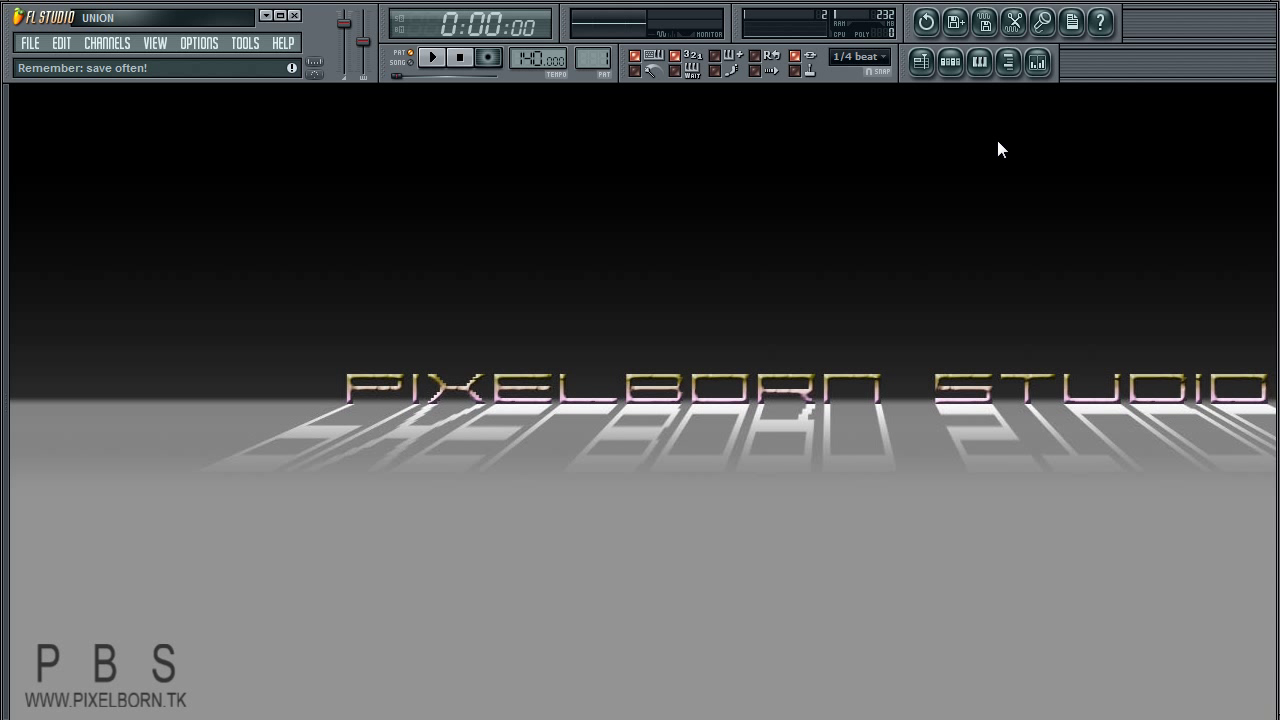
Step: Open the step sequencer and play Pattern 1 briefly
{"action": "left_click", "coordinate": [927, 74]}
{"action": "left_click", "coordinate": [927, 74]}
{"action": "left_click", "coordinate": [955, 74]}
{"action": "left_click_drag", "start_coordinate": [249, 108], "coordinate": [243, 105]}
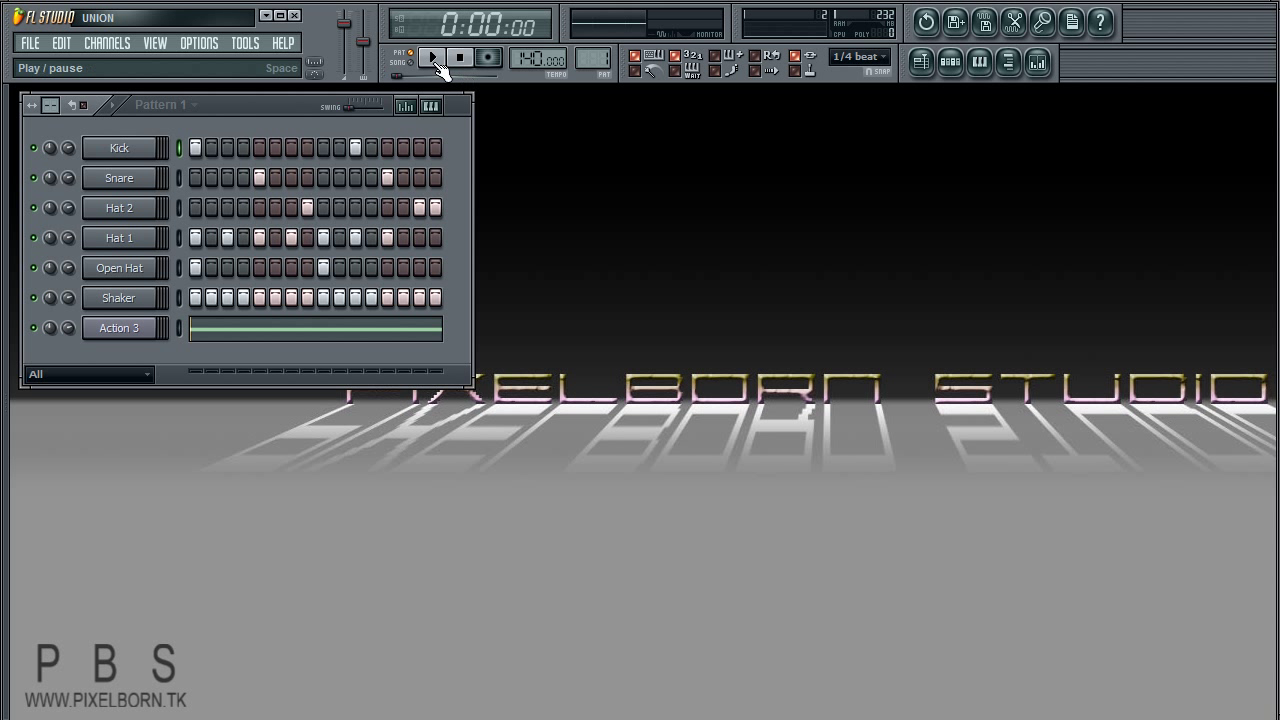
{"action": "left_click", "coordinate": [440, 62]}
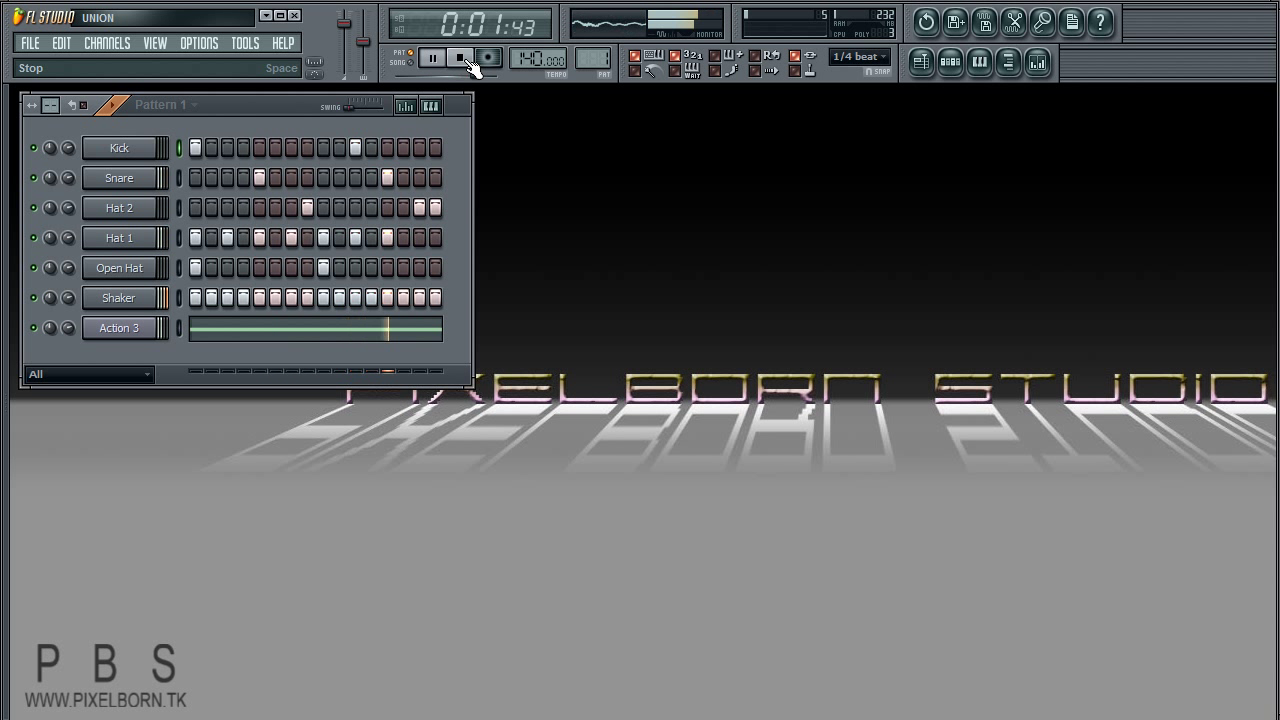
{"action": "left_click", "coordinate": [462, 59]}
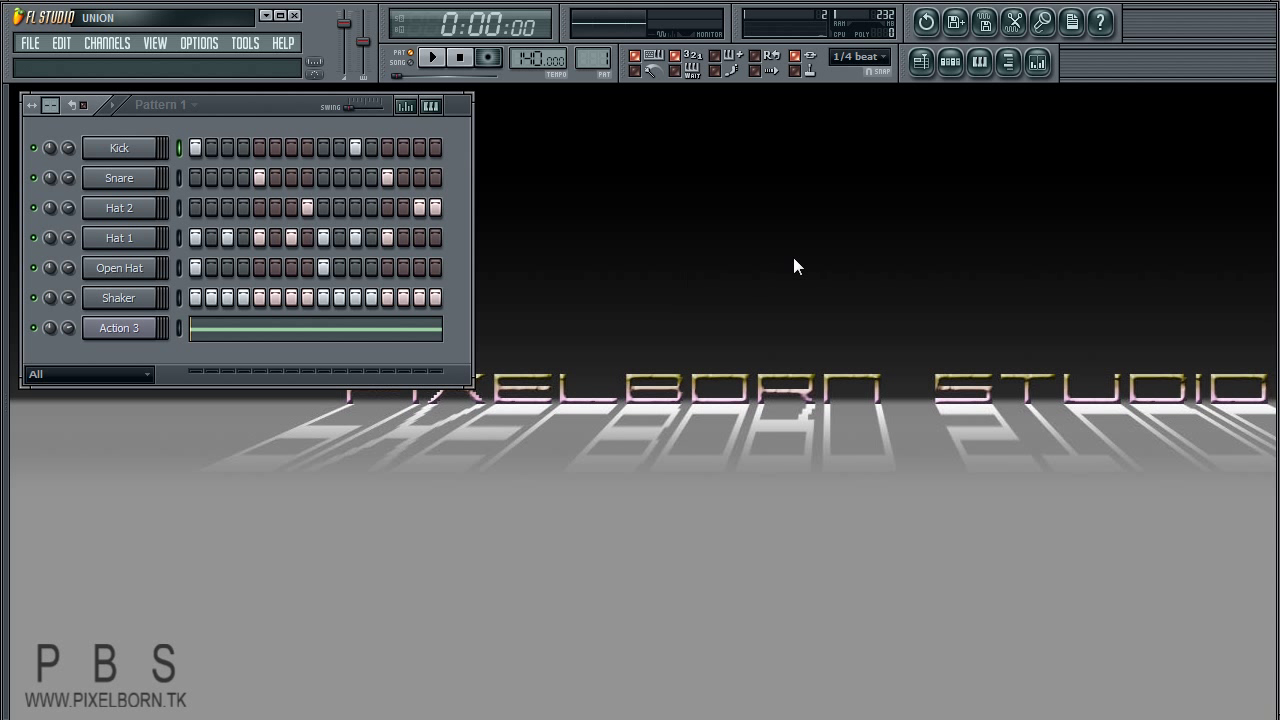
Step: Open the Playlist, place it beneath the step sequencer and widen it across the workspace
{"action": "left_click", "coordinate": [929, 67]}
{"action": "left_click_drag", "start_coordinate": [743, 658], "coordinate": [335, 387]}
{"action": "left_click_drag", "start_coordinate": [1265, 396], "coordinate": [429, 394]}
{"action": "left_click_drag", "start_coordinate": [333, 367], "coordinate": [704, 416]}
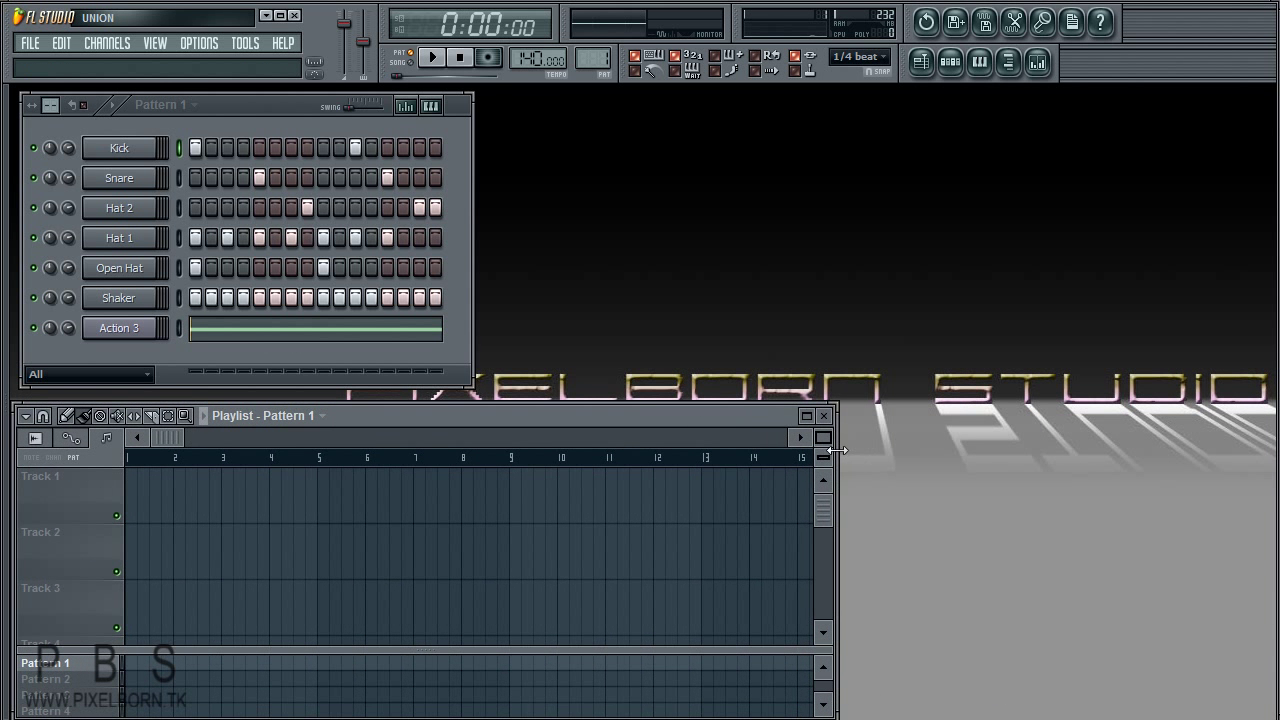
{"action": "left_click_drag", "start_coordinate": [838, 450], "coordinate": [1267, 451]}
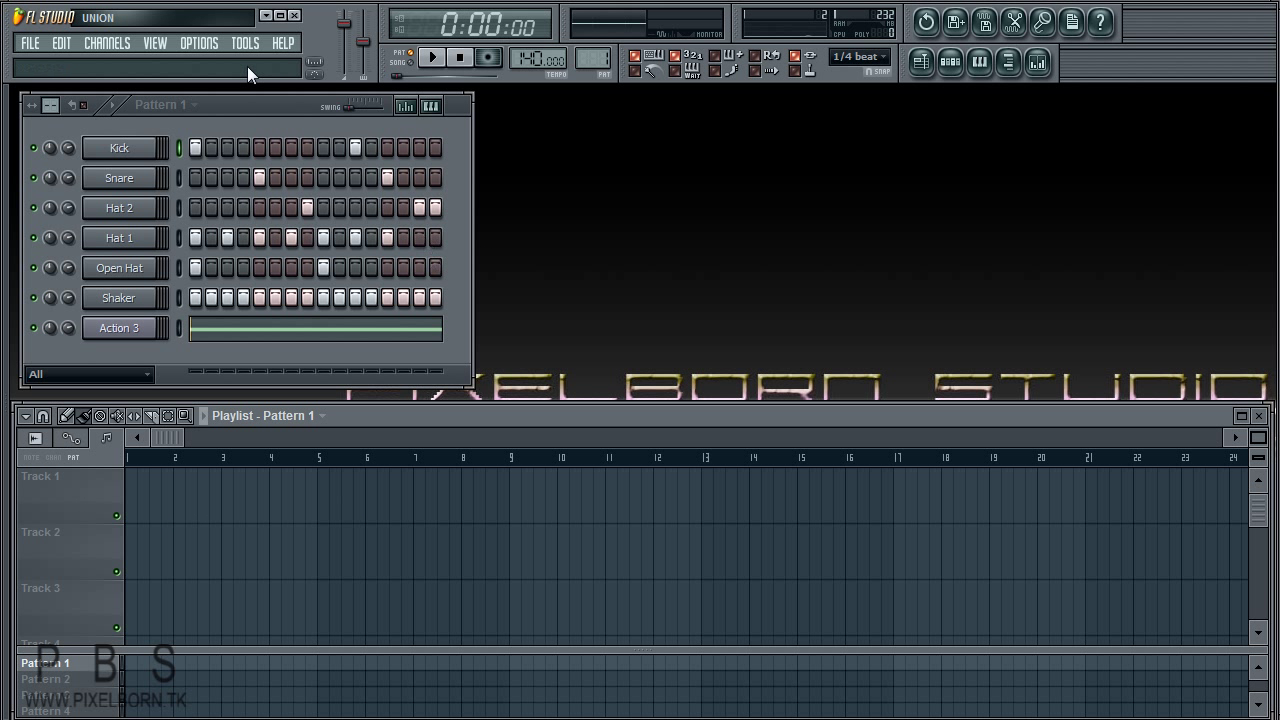
Step: Copy all the channels' steps and notes from Pattern 1 into Pattern 2, and return to Pattern 1
{"action": "right_click", "coordinate": [178, 149]}
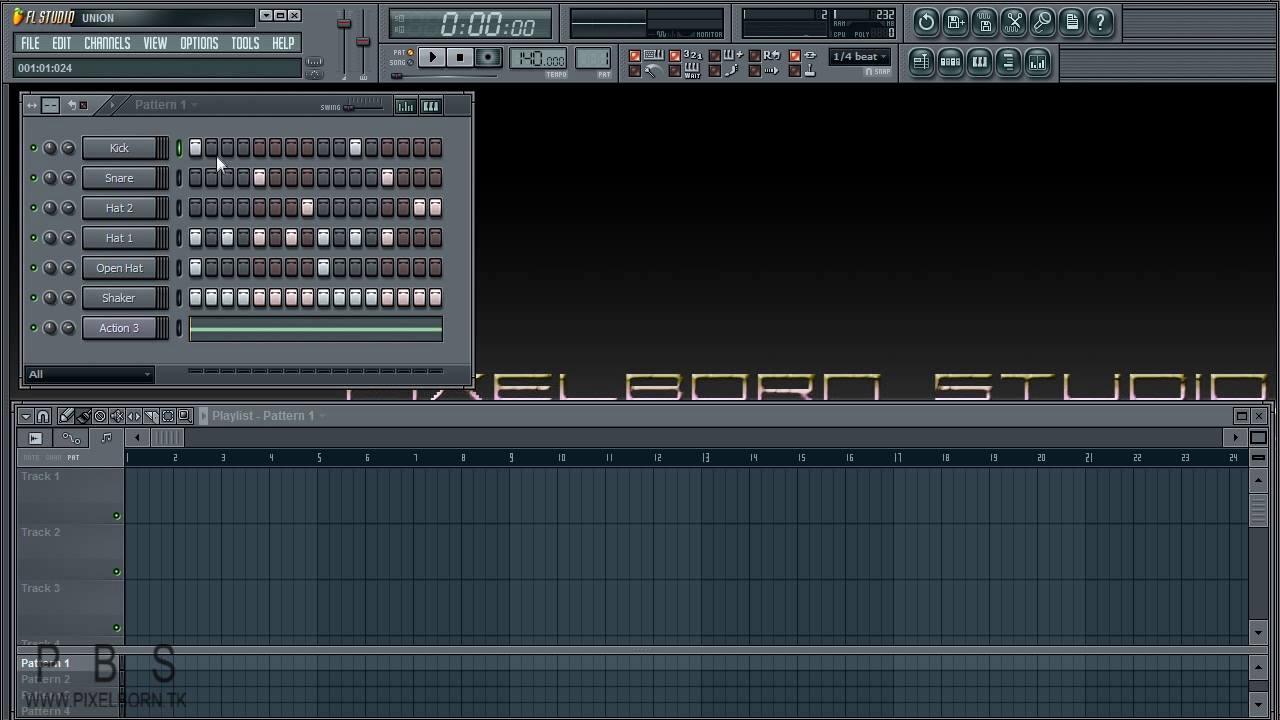
{"action": "scroll", "coordinate": [589, 60], "scroll_direction": "up", "scroll_amount": 1}
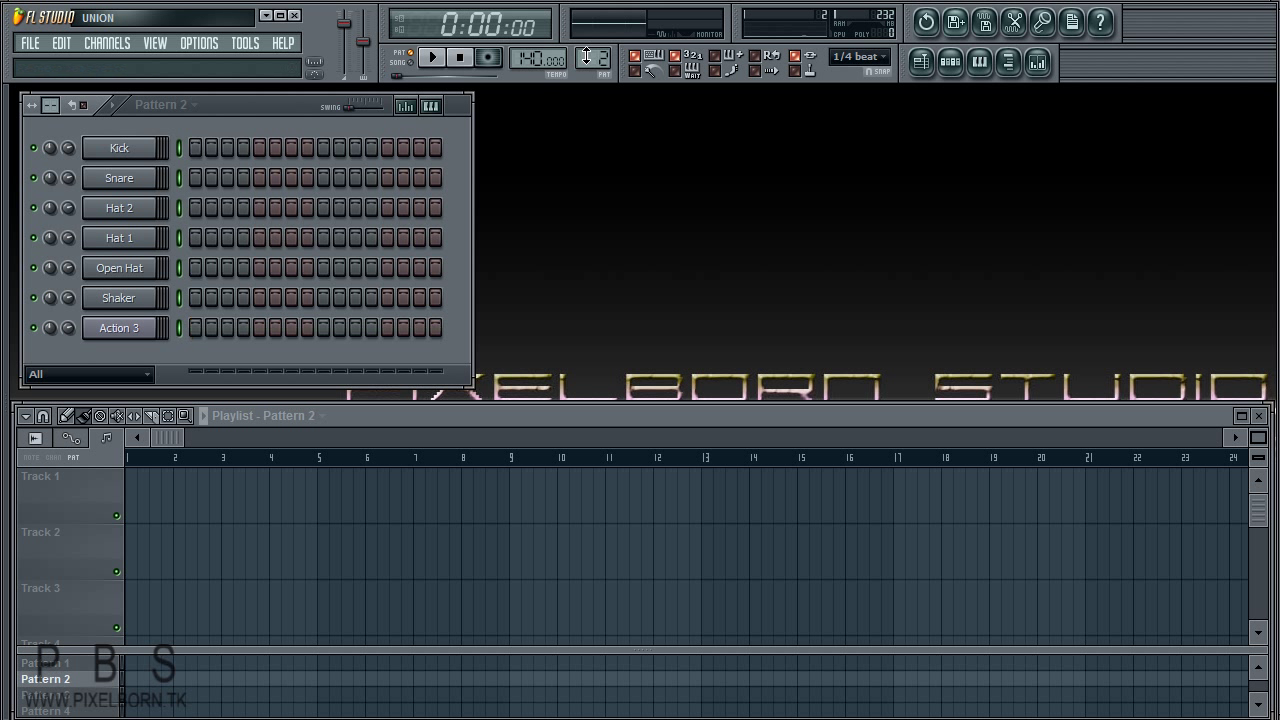
{"action": "scroll", "coordinate": [589, 62], "scroll_direction": "down", "scroll_amount": 1}
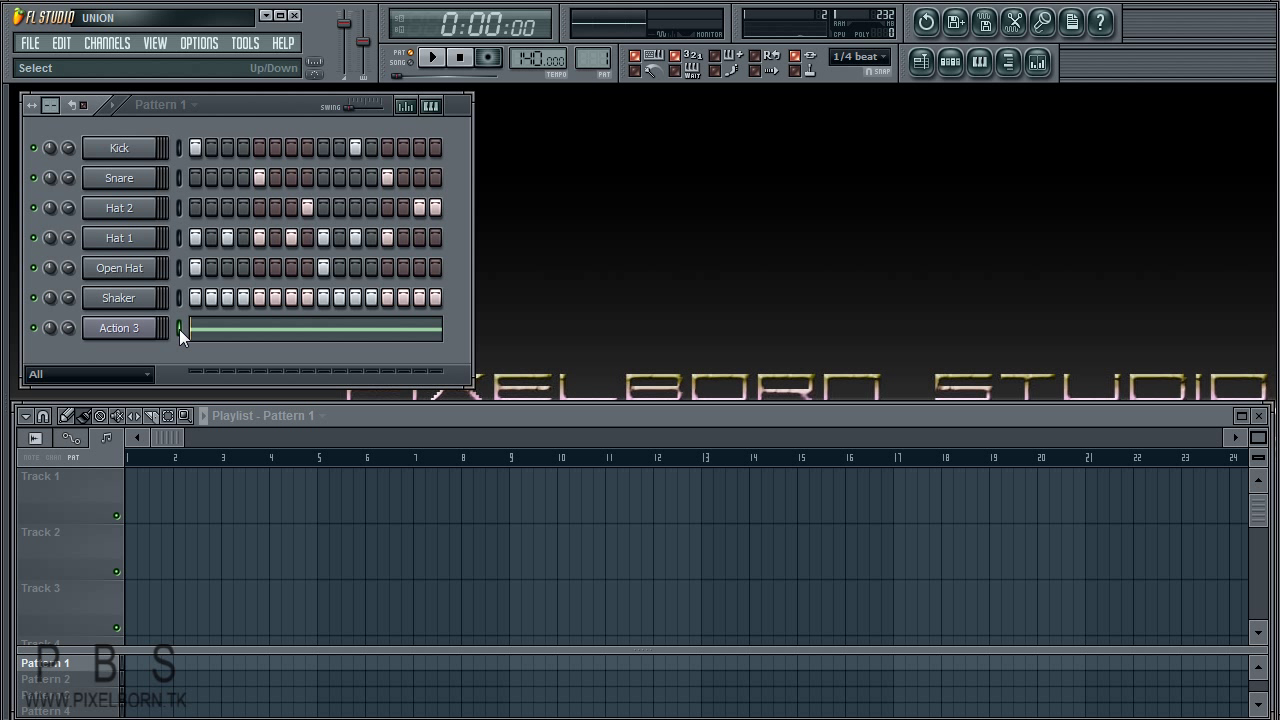
Step: Cut the Action 3 note from Pattern 1, leaving only the drum channels
{"action": "key", "text": "ctrl+x"}
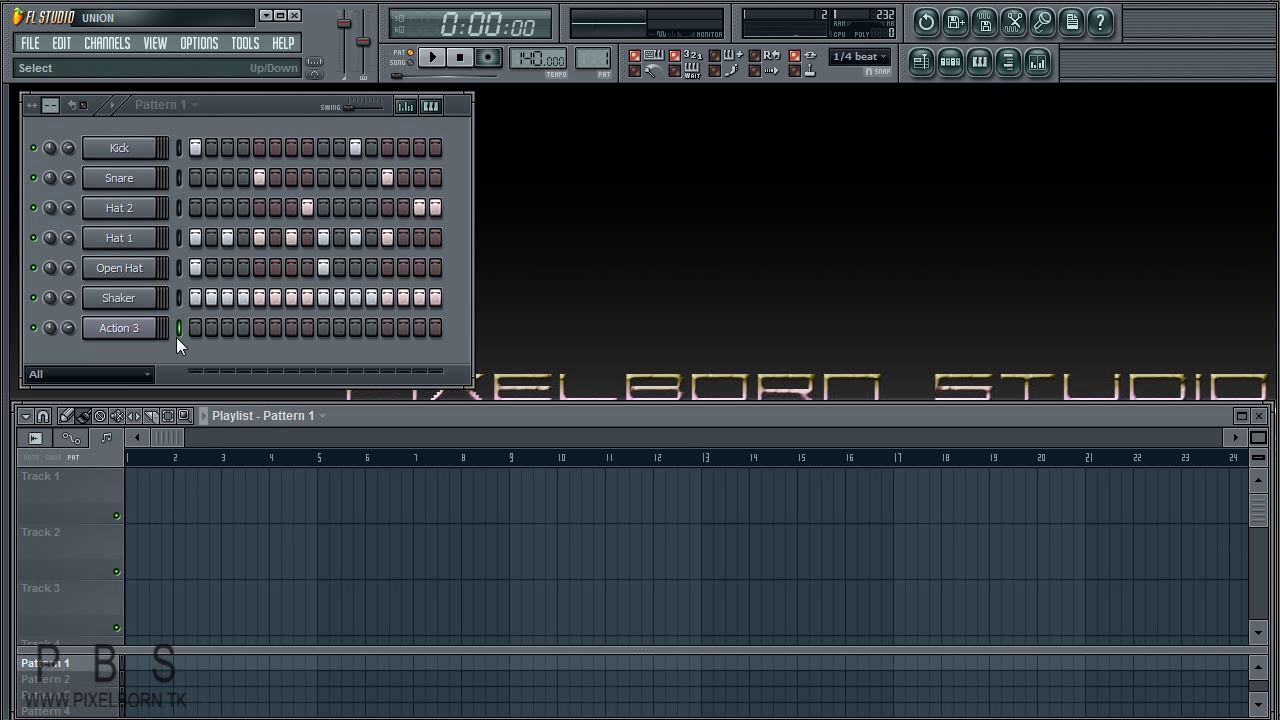
{"action": "left_click", "coordinate": [148, 343]}
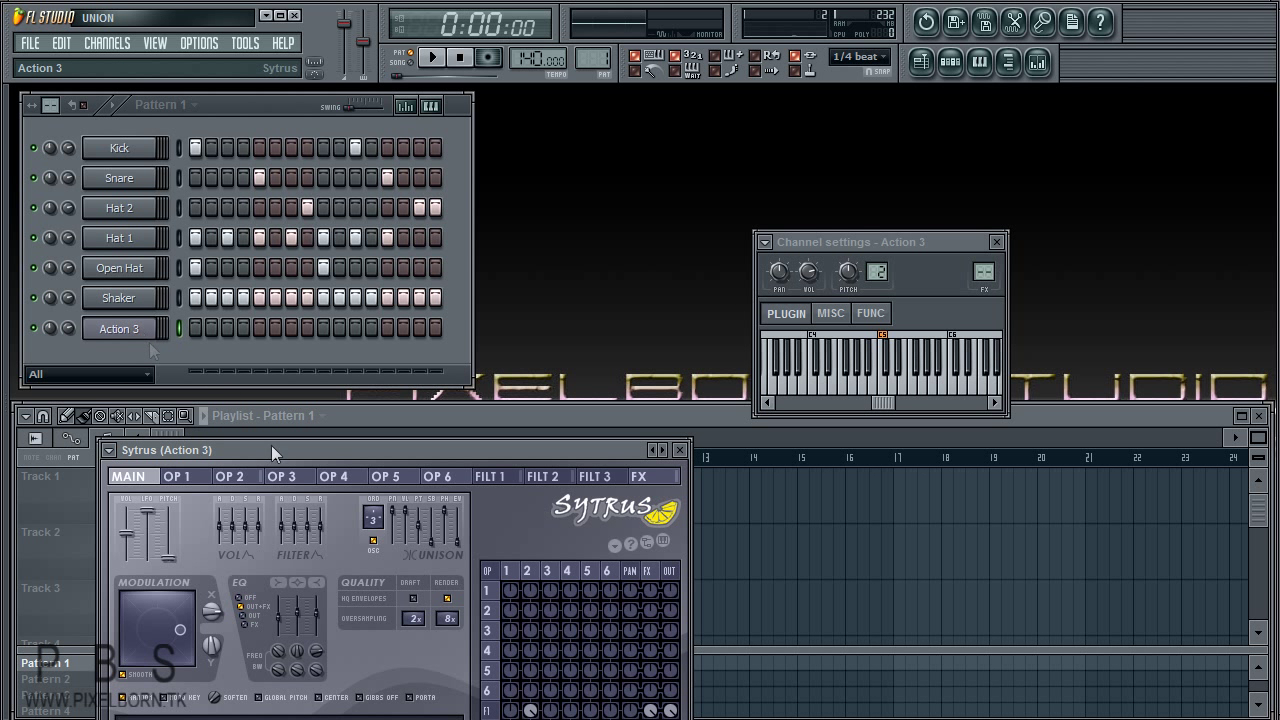
{"action": "left_click", "coordinate": [158, 343]}
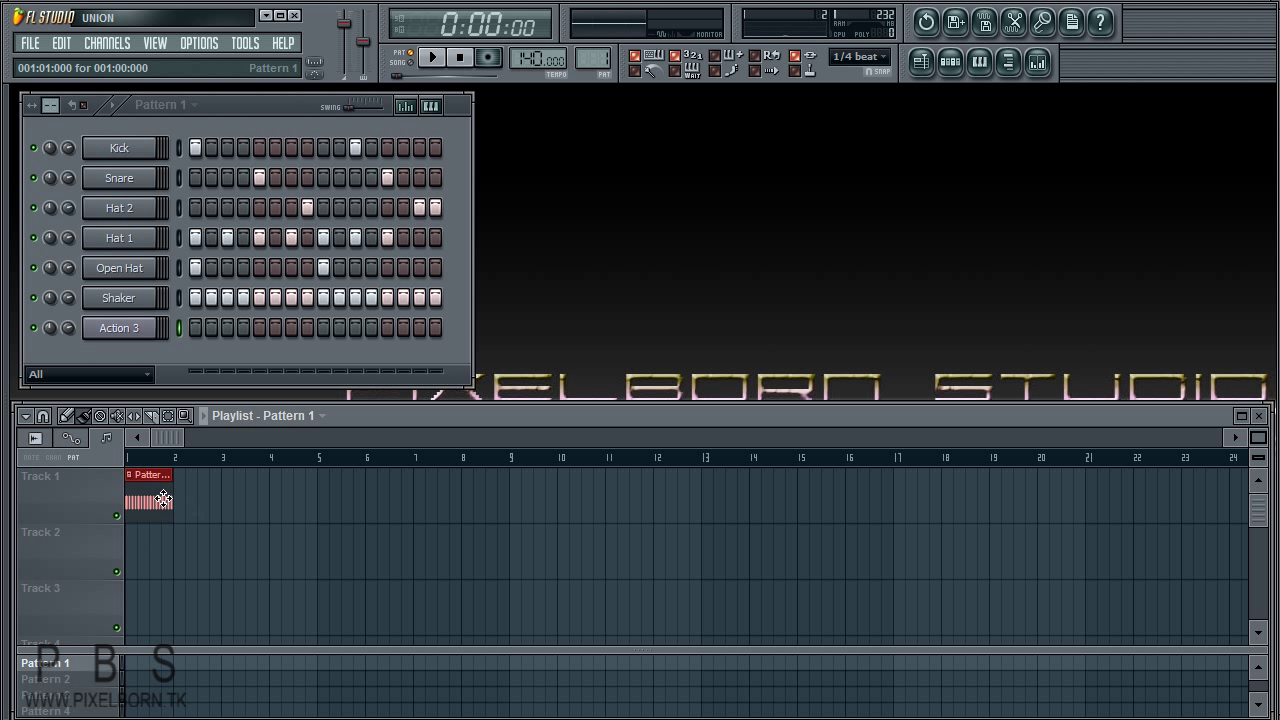
Step: Place Pattern 1 at bar 1 of Track 1 in the Playlist and play it in song mode
{"action": "left_click", "coordinate": [199, 518]}
{"action": "left_click", "coordinate": [400, 60]}
{"action": "key", "text": "space"}
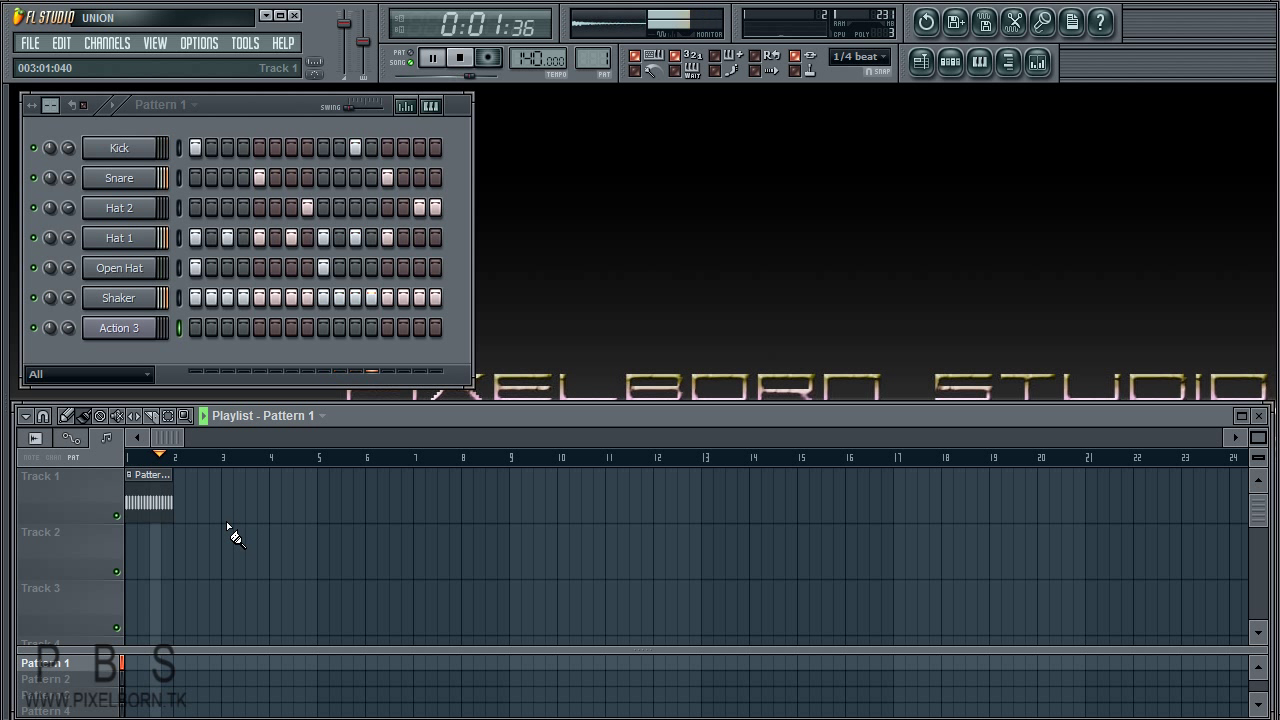
{"action": "key", "text": "space"}
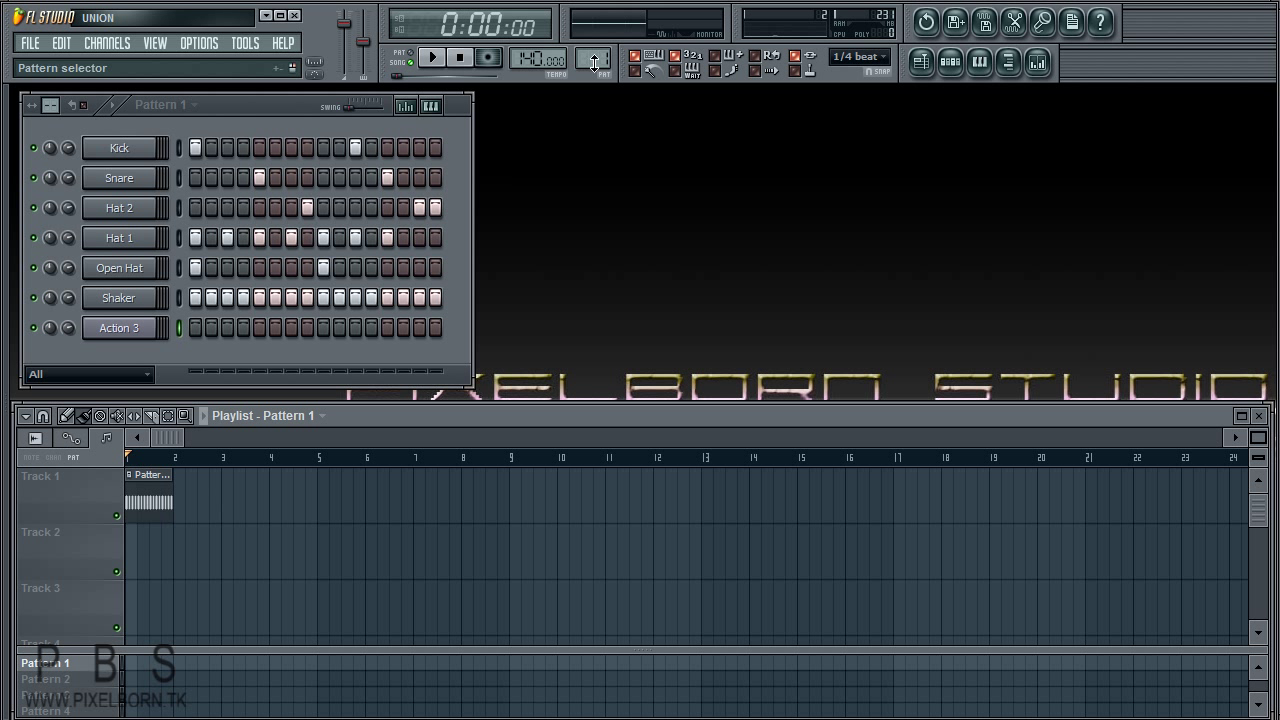
Step: Place Pattern 2 at bar 5 of Track 1 and repeat Pattern 1 at bars 2, 3 and 4
{"action": "left_click_drag", "start_coordinate": [594, 62], "coordinate": [598, 58]}
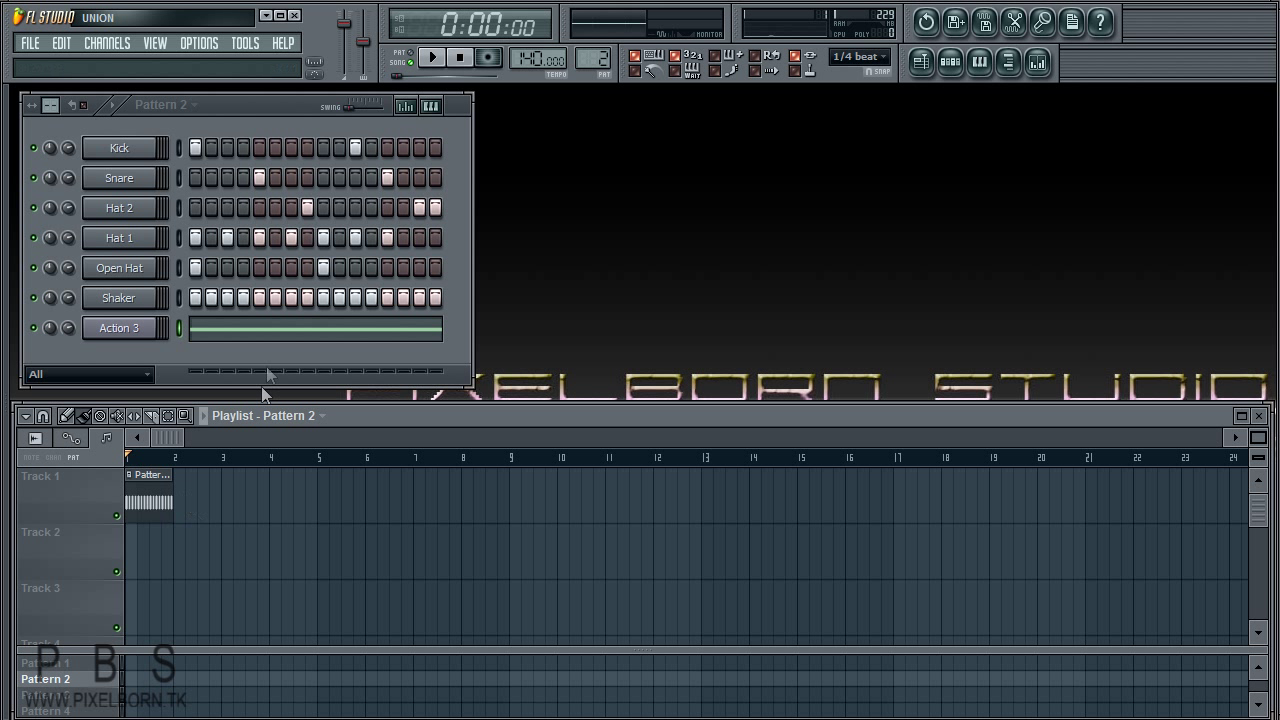
{"action": "left_click", "coordinate": [320, 500]}
{"action": "left_click", "coordinate": [154, 500]}
{"action": "left_click", "coordinate": [178, 503]}
{"action": "left_click_drag", "start_coordinate": [233, 510], "coordinate": [290, 506]}
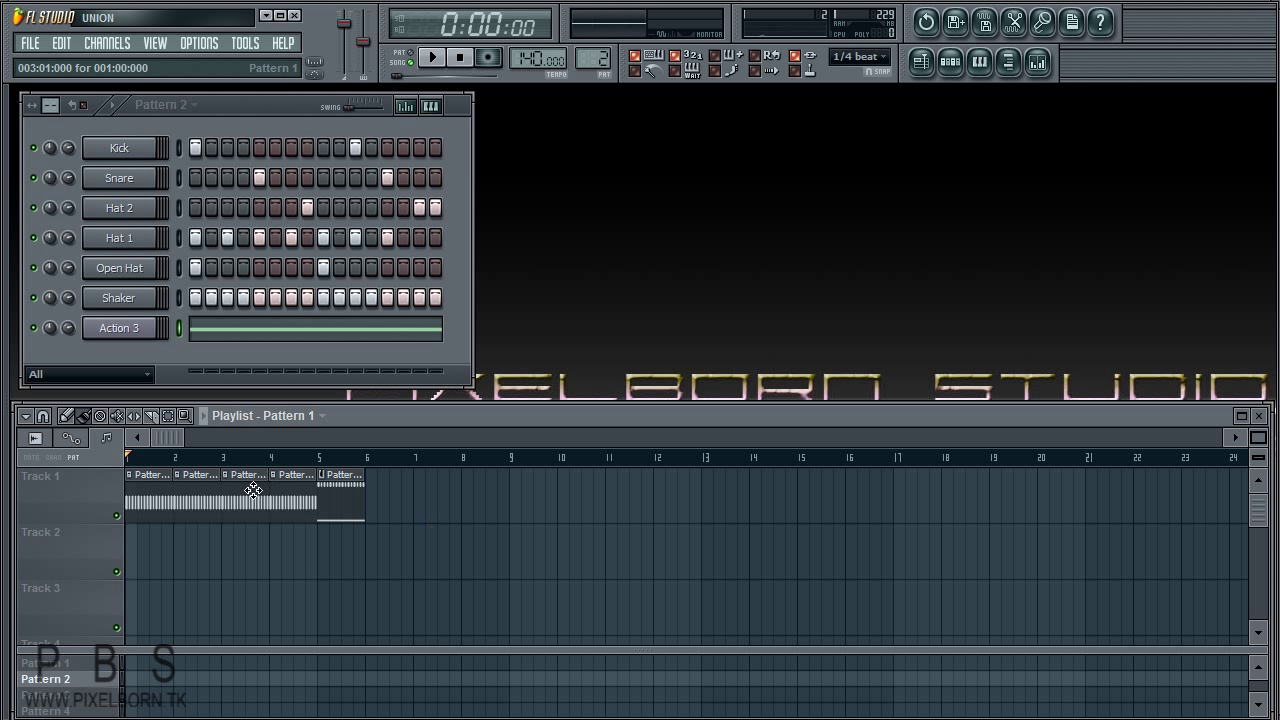
Step: Play the Track 1 arrangement from the start through the change to Pattern 2
{"action": "scroll", "coordinate": [251, 489], "scroll_direction": "up", "scroll_amount": 3}
{"action": "mouse_move", "coordinate": [514, 424]}
{"action": "left_mouse_down"}
{"action": "mouse_move", "coordinate": [240, 429]}
{"action": "mouse_move", "coordinate": [458, 405]}
{"action": "mouse_move", "coordinate": [515, 406]}
{"action": "mouse_move", "coordinate": [515, 422]}
{"action": "left_mouse_up"}
{"action": "key", "text": "space"}
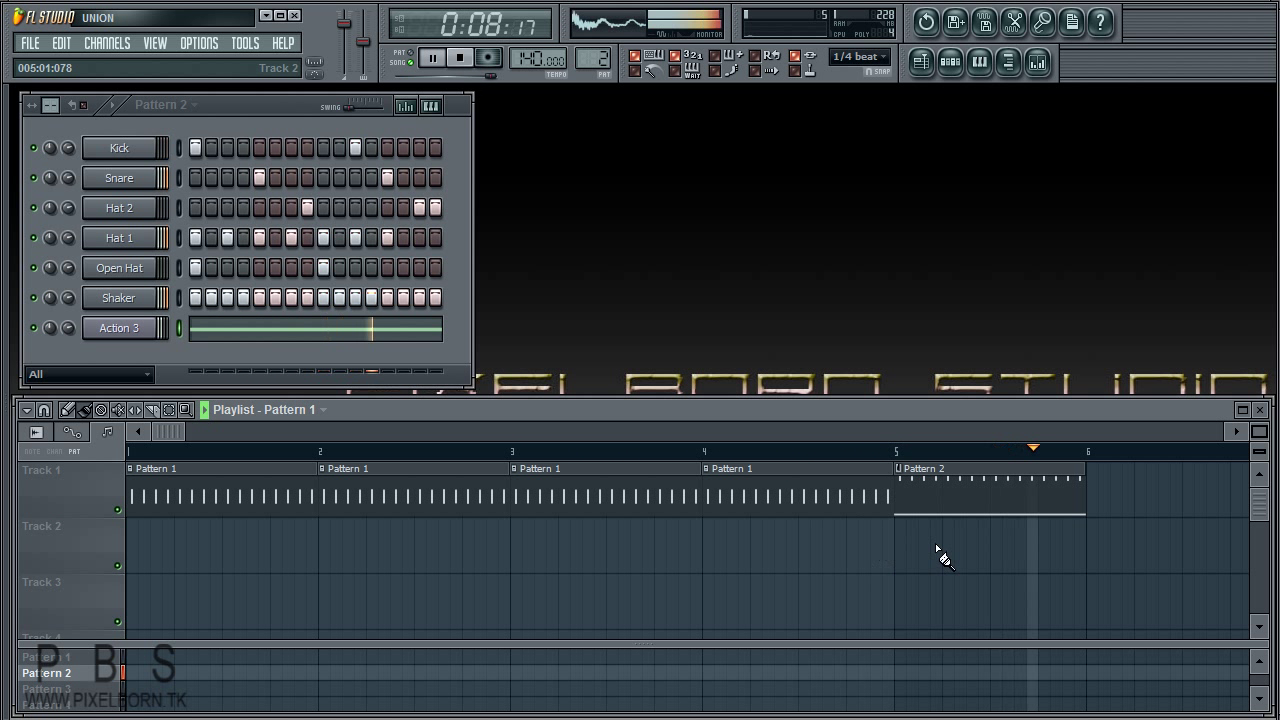
{"action": "key", "text": "space"}
Step: Repeat Pattern 2 at bars 6, 7 and 8 of Track 1
{"action": "left_click", "coordinate": [1090, 490]}
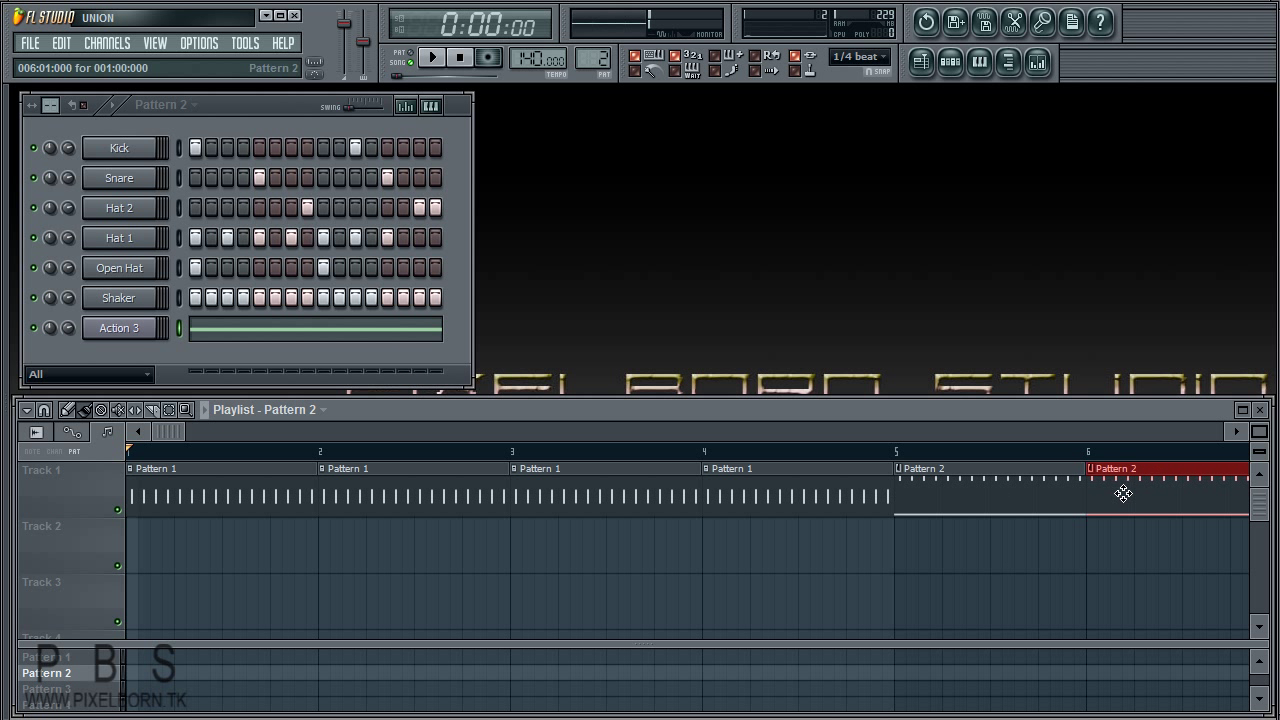
{"action": "scroll", "coordinate": [930, 568], "scroll_direction": "down", "scroll_amount": 3}
{"action": "left_click", "coordinate": [594, 492]}
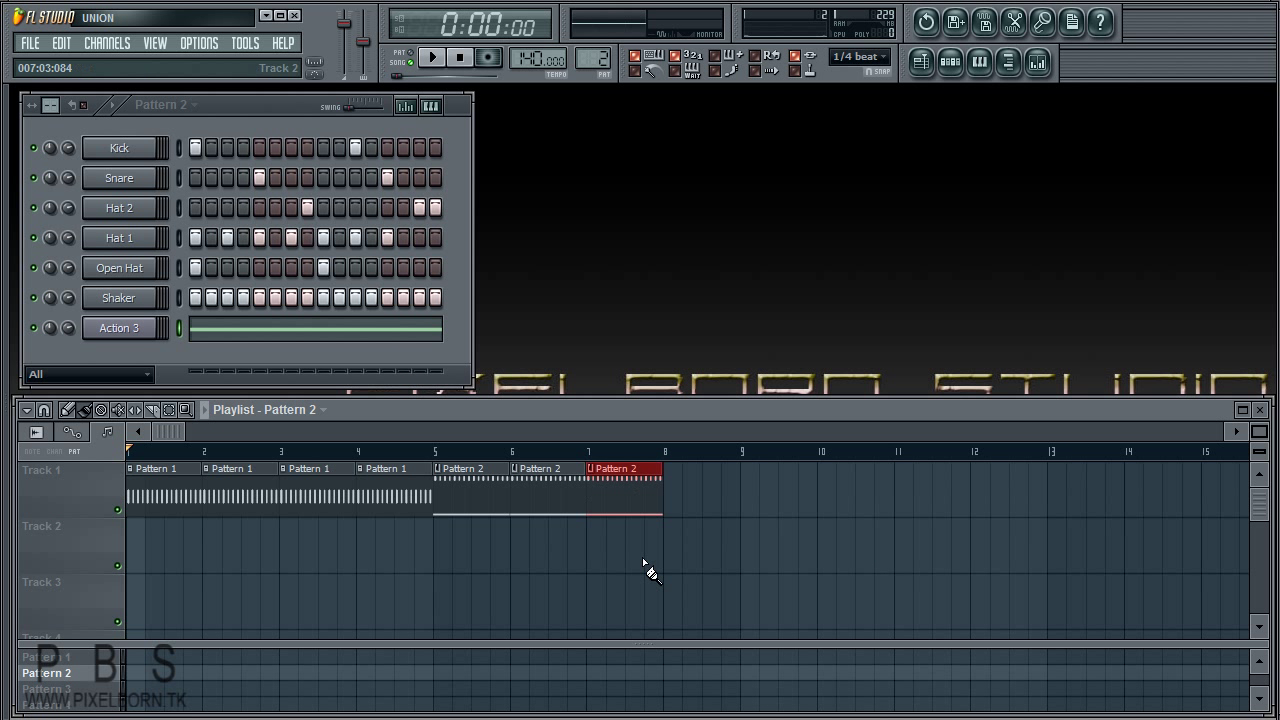
{"action": "left_click", "coordinate": [675, 497]}
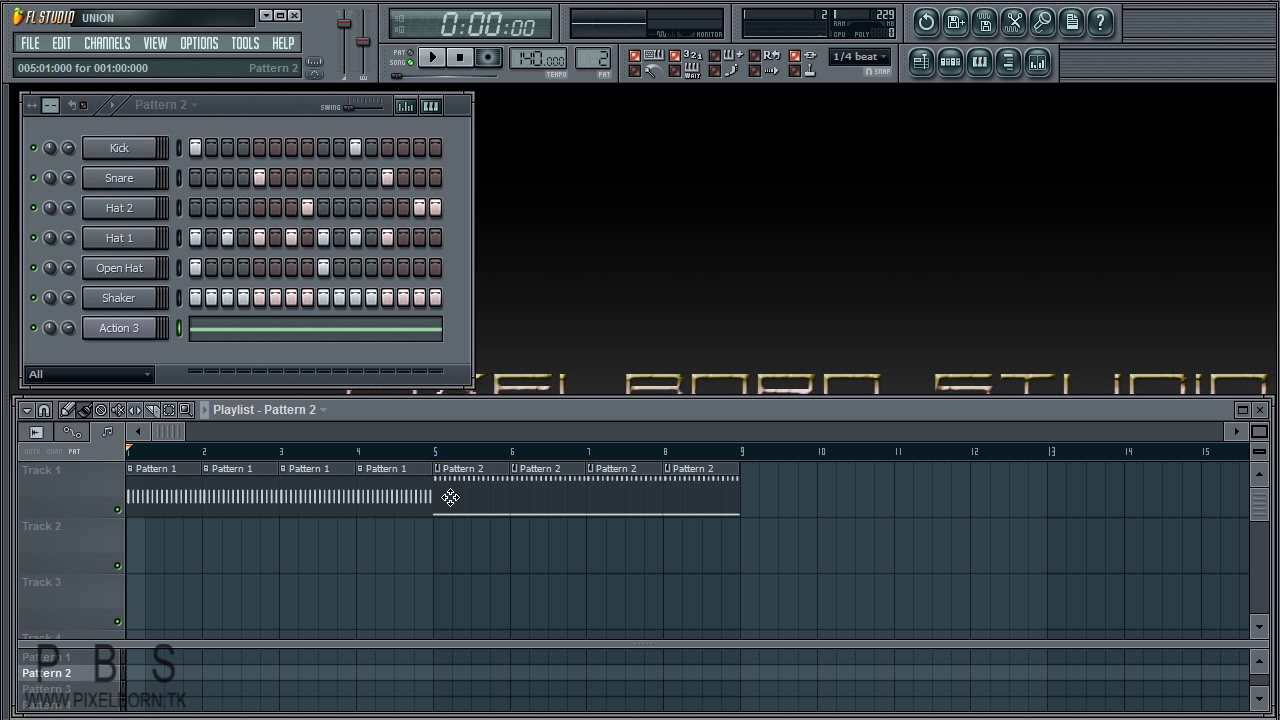
Step: Copy the Action 3 note from Pattern 2 into Pattern 3 and set Pattern 3 to 16 beats per bar
{"action": "left_click", "coordinate": [178, 329]}
{"action": "left_click", "coordinate": [179, 329]}
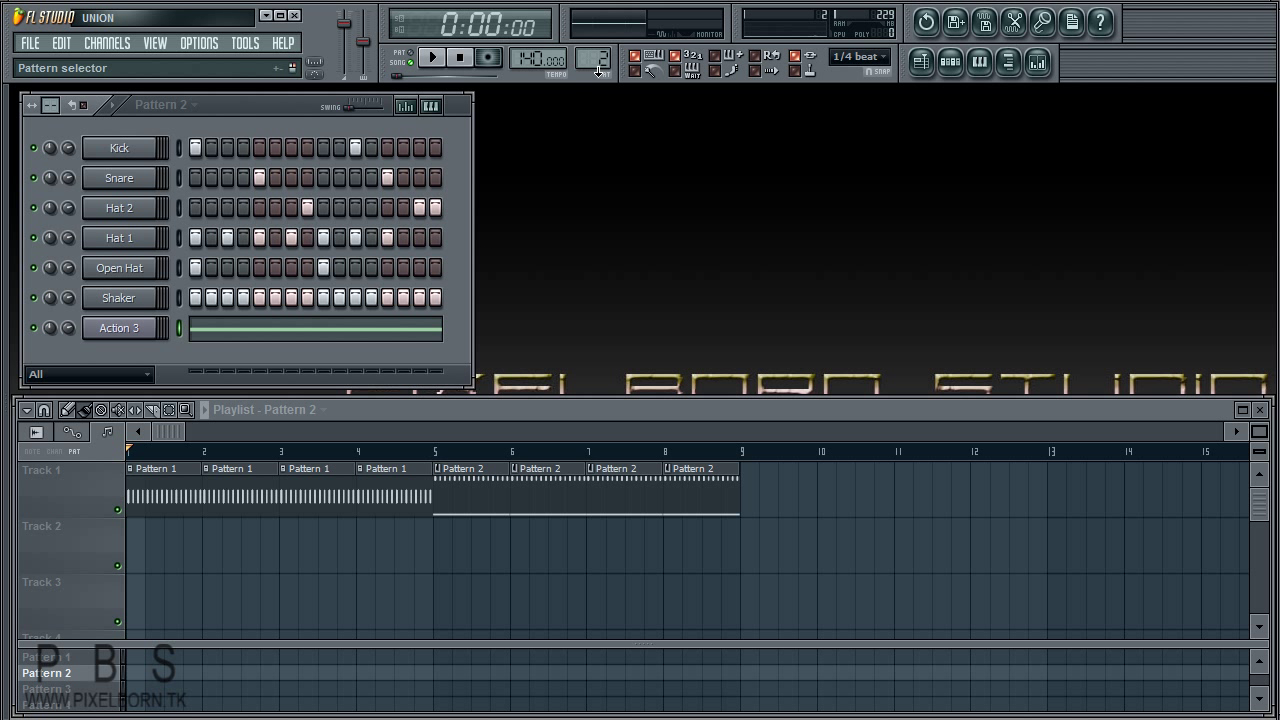
{"action": "scroll", "coordinate": [596, 68], "scroll_direction": "up", "scroll_amount": 1}
{"action": "key", "text": "ctrl+v"}
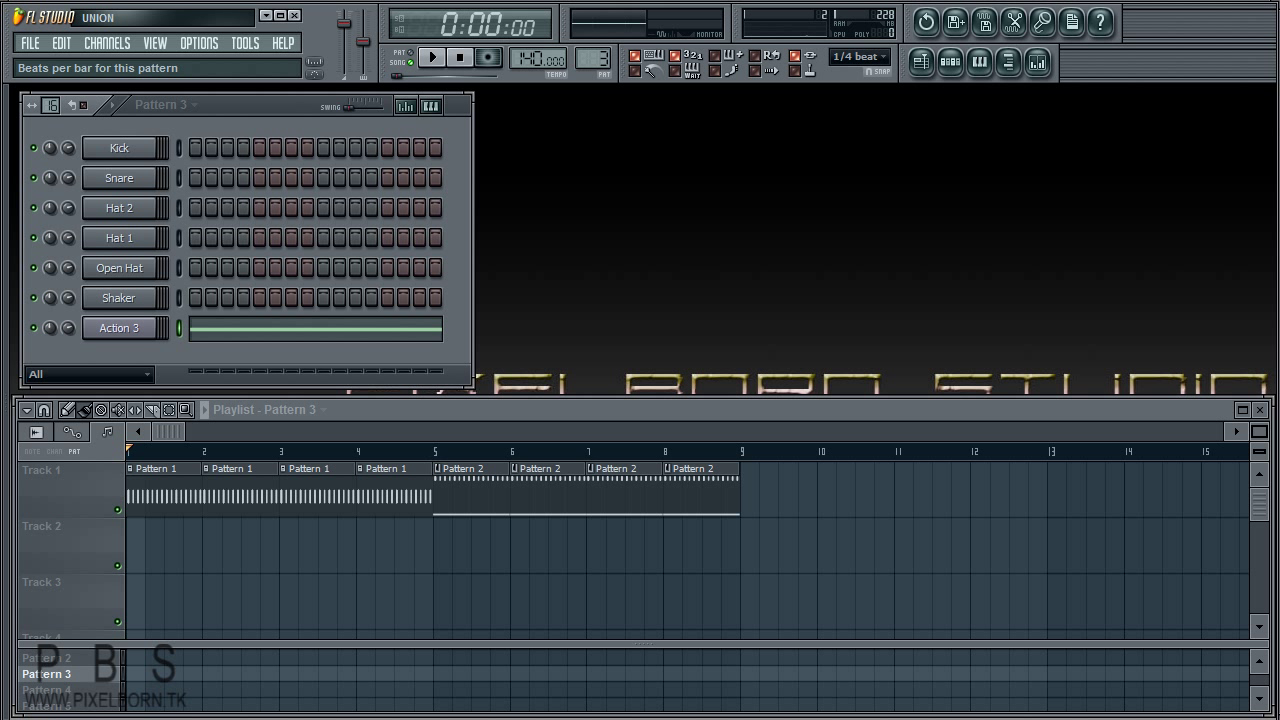
{"action": "left_click_drag", "start_coordinate": [49, 105], "coordinate": [49, 95]}
Step: Open Pattern 3's Action 3 note in the piano roll and stretch it to fill the whole pattern
{"action": "double_click", "coordinate": [334, 338]}
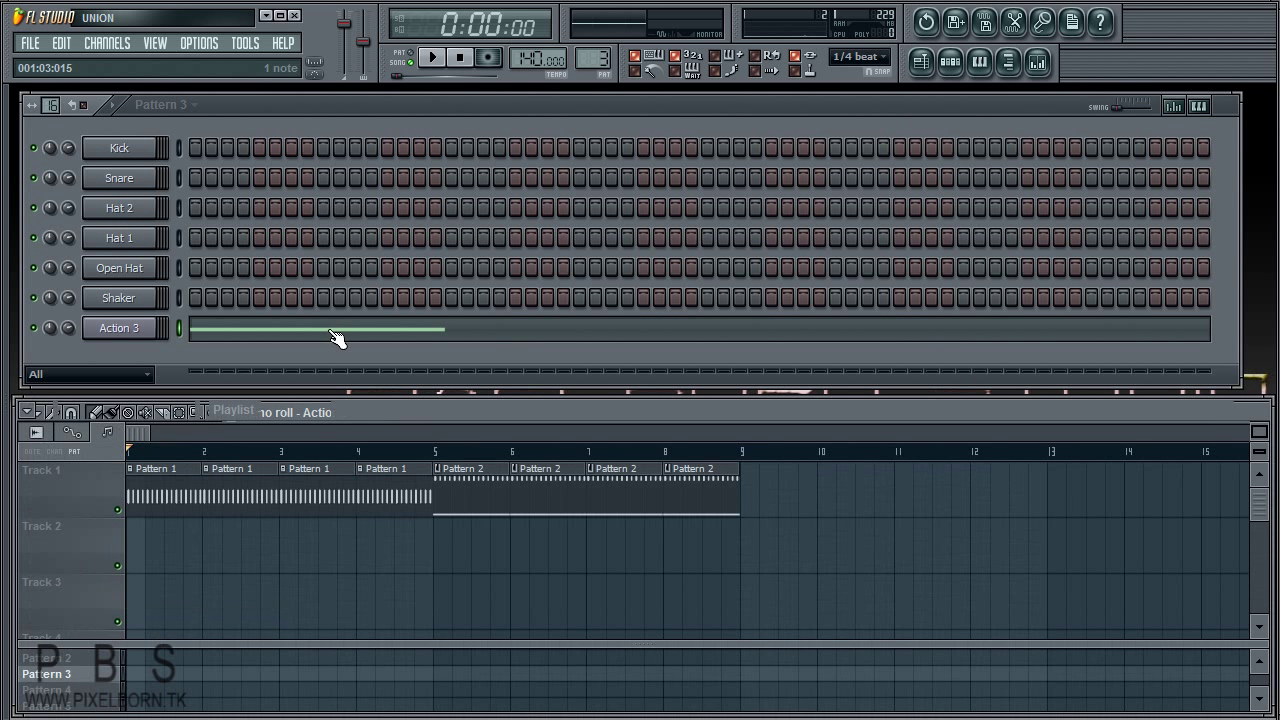
{"action": "key", "text": "F7"}
{"action": "left_click_drag", "start_coordinate": [283, 606], "coordinate": [860, 606]}
{"action": "scroll", "coordinate": [399, 569], "scroll_direction": "down", "scroll_amount": 3}
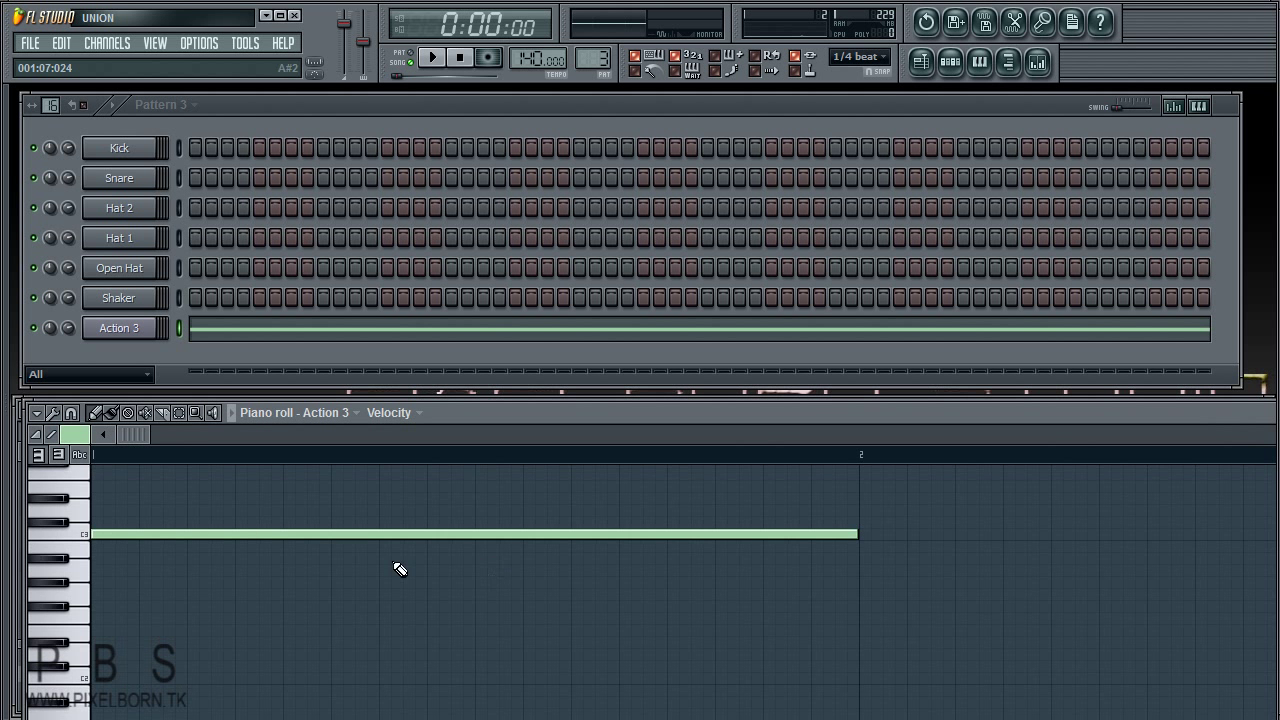
Step: Raise the long Action 3 note in Pattern 3 by one octave to C4
{"action": "left_click", "coordinate": [355, 532]}
{"action": "scroll", "coordinate": [355, 560], "scroll_direction": "up", "scroll_amount": 4}
{"action": "left_click_drag", "start_coordinate": [349, 654], "coordinate": [334, 508]}
{"action": "scroll", "coordinate": [349, 523], "scroll_direction": "up", "scroll_amount": 3}
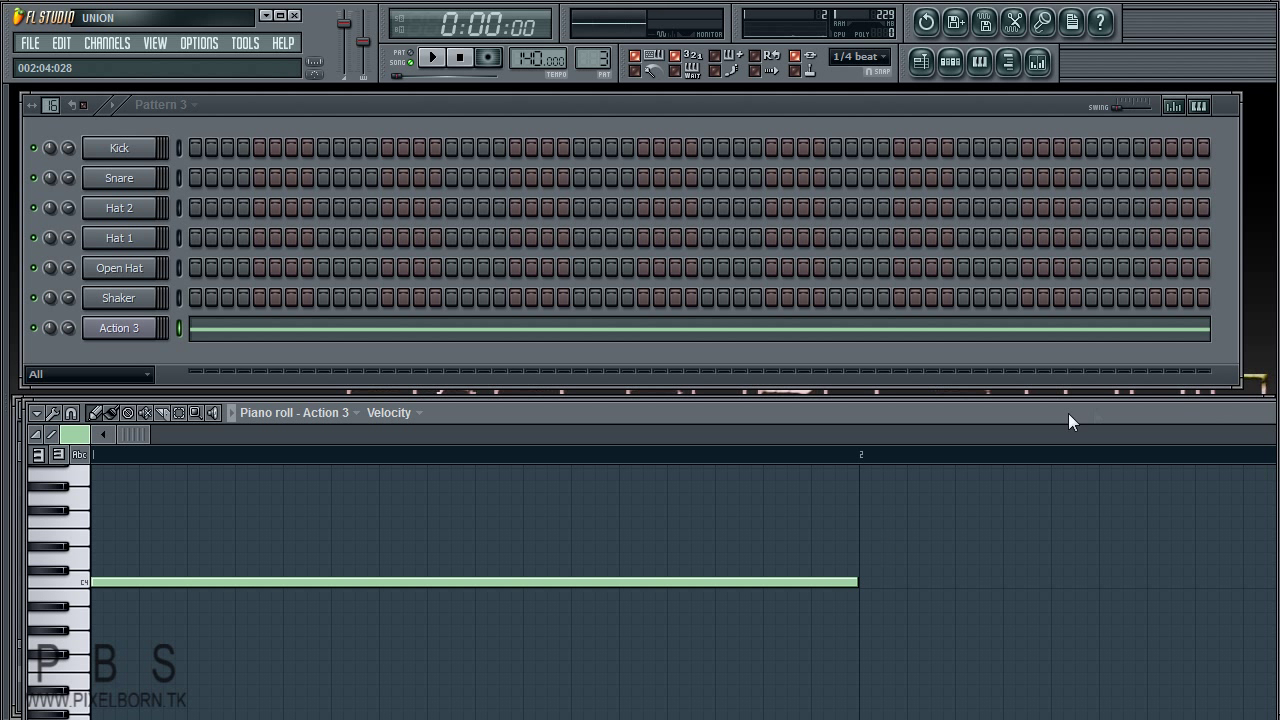
Step: Place Pattern 3 at bar 1 of Track 2 in the Playlist and play the arrangement past bar 5
{"action": "key", "text": "F5"}
{"action": "key", "text": "space"}
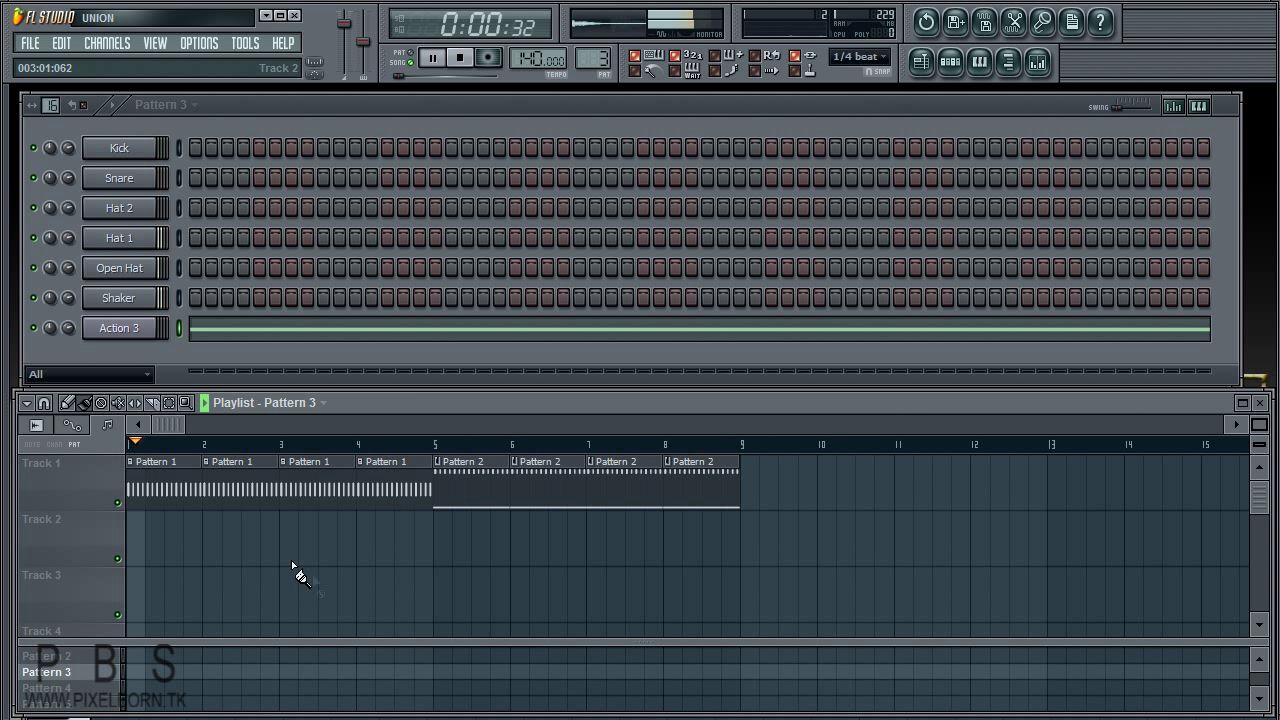
{"action": "key", "text": "space"}
{"action": "left_click", "coordinate": [239, 547]}
{"action": "left_click_drag", "start_coordinate": [239, 548], "coordinate": [152, 556]}
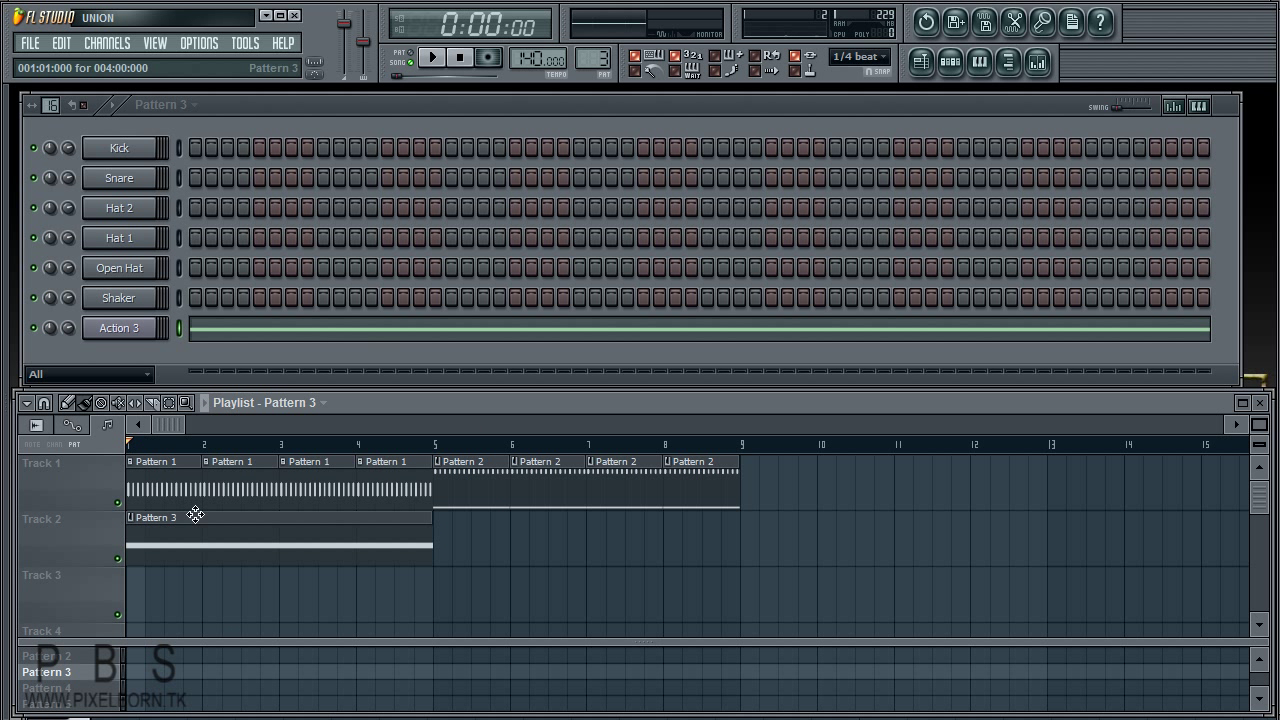
{"action": "key", "text": "space"}
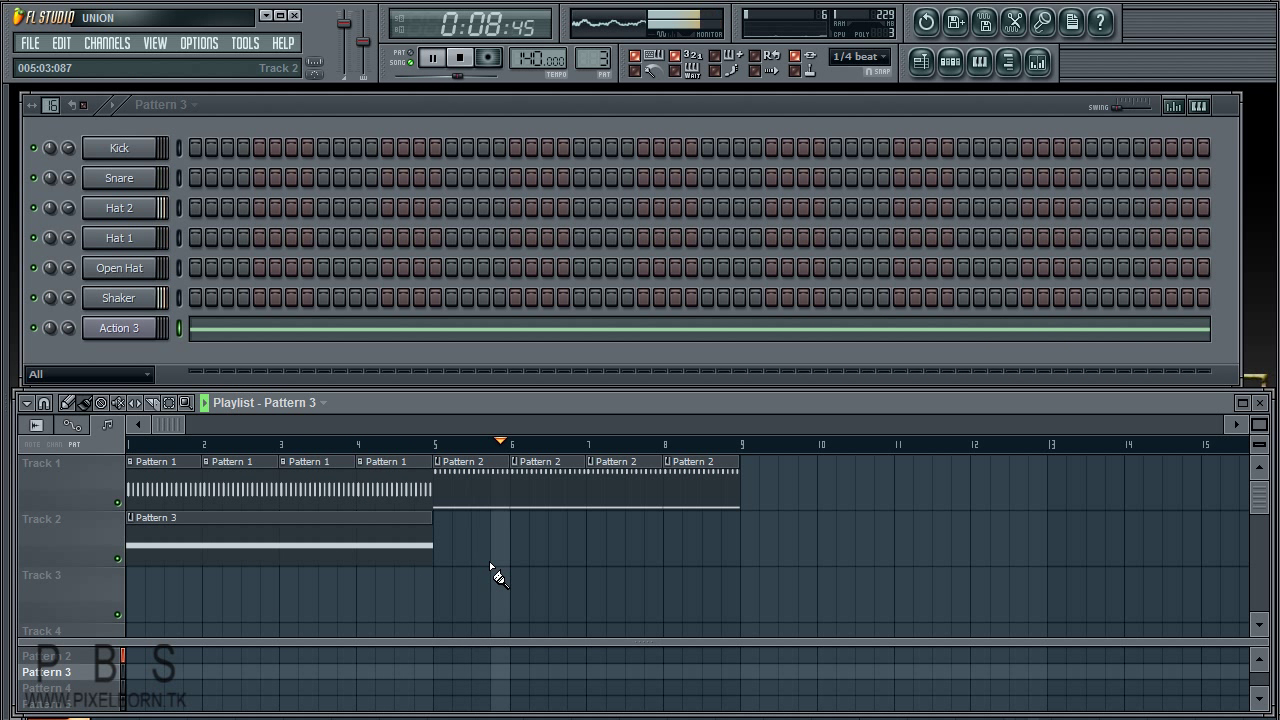
{"action": "key", "text": "space"}
Step: Open Pattern 2's Action 3 note in the piano roll and move it to C4
{"action": "double_click", "coordinate": [470, 486]}
{"action": "left_click", "coordinate": [273, 338]}
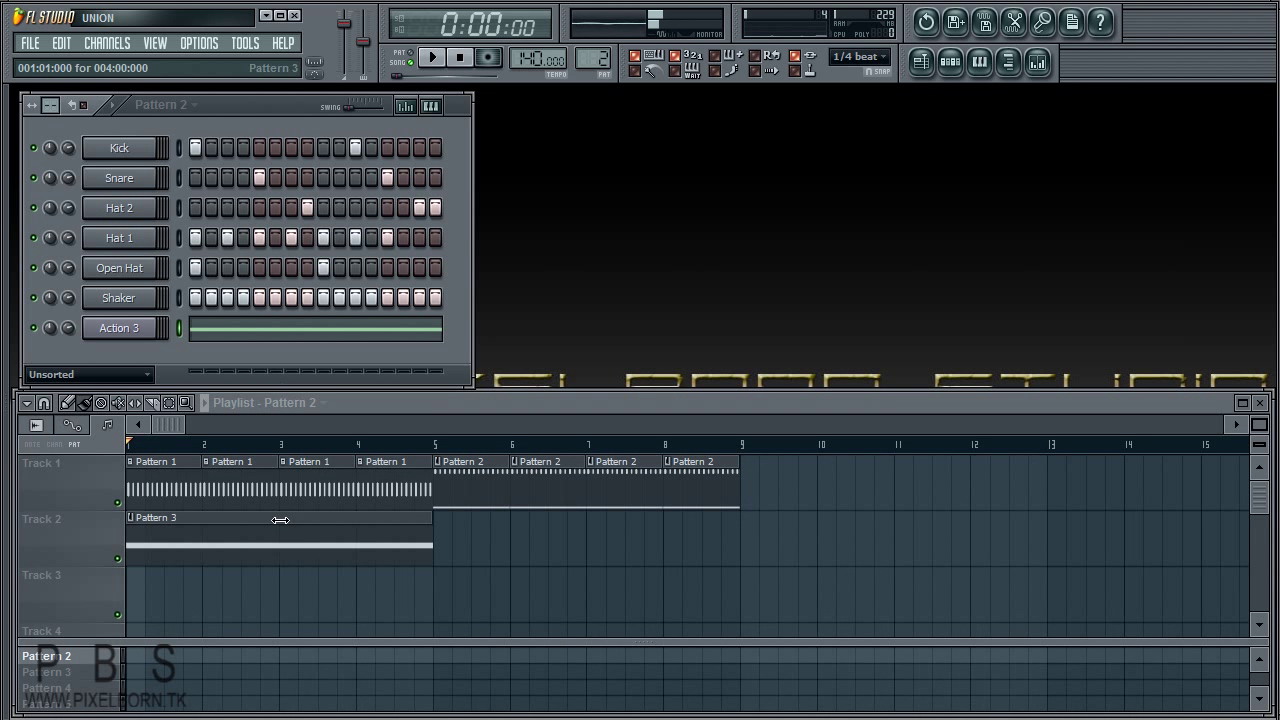
{"action": "left_click", "coordinate": [256, 332]}
{"action": "left_click_drag", "start_coordinate": [153, 607], "coordinate": [150, 542]}
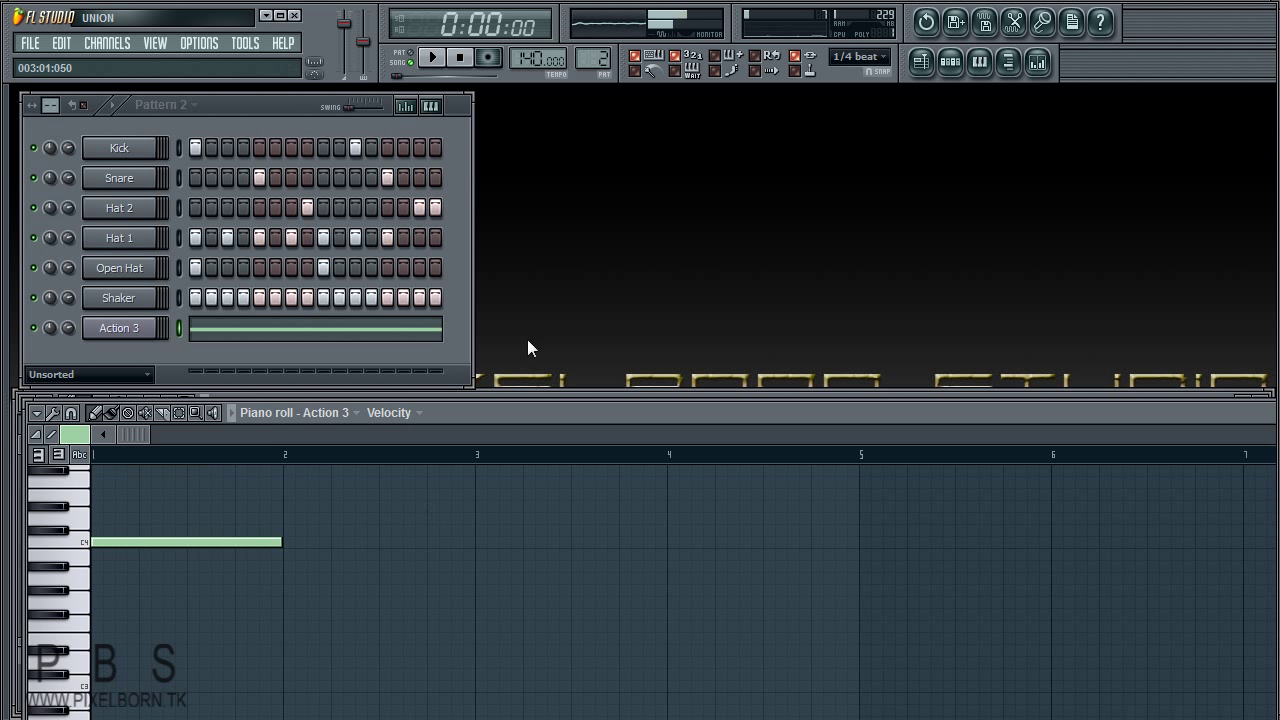
Step: In Pattern 3, lower the long Action 3 note to C3 and shorten it to two bars
{"action": "scroll", "coordinate": [602, 42], "scroll_direction": "up", "scroll_amount": 1}
{"action": "left_click_drag", "start_coordinate": [323, 541], "coordinate": [285, 688]}
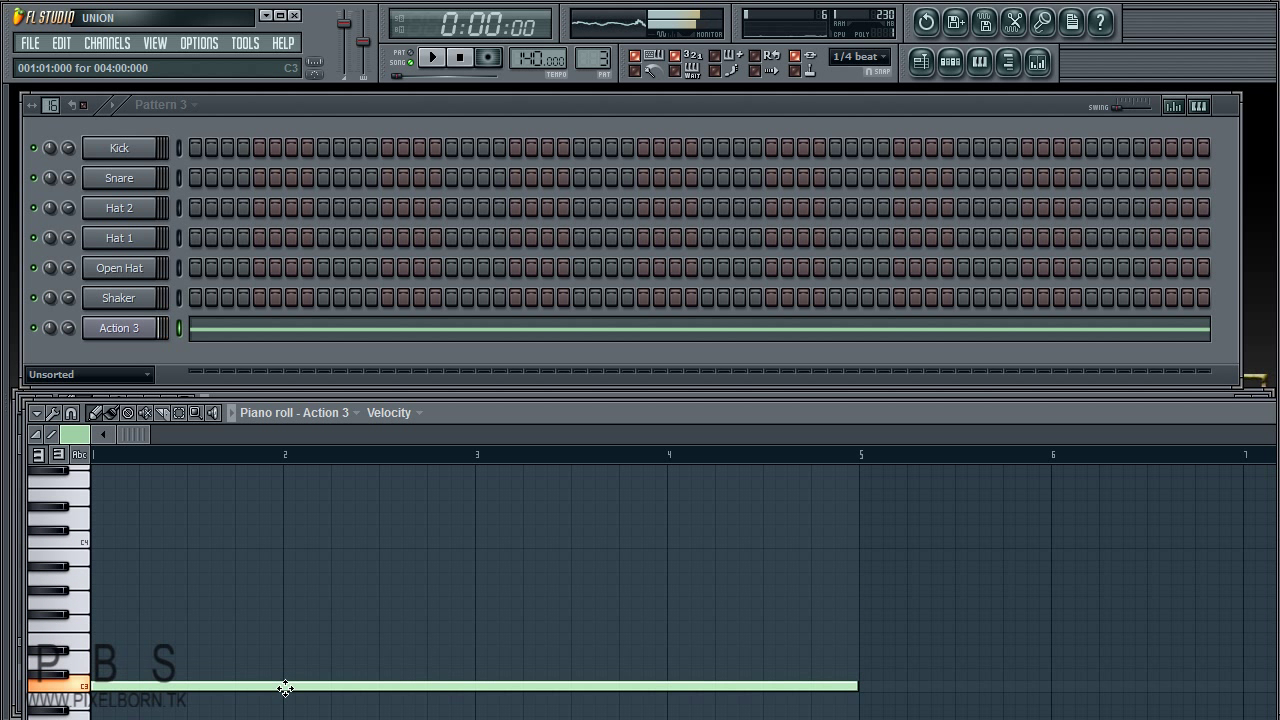
{"action": "left_click_drag", "start_coordinate": [857, 686], "coordinate": [434, 679]}
Step: Add a one-bar D#3 note at bar 3, followed by half-bar G3 and A#3 notes filling bar 4
{"action": "left_click", "coordinate": [477, 651]}
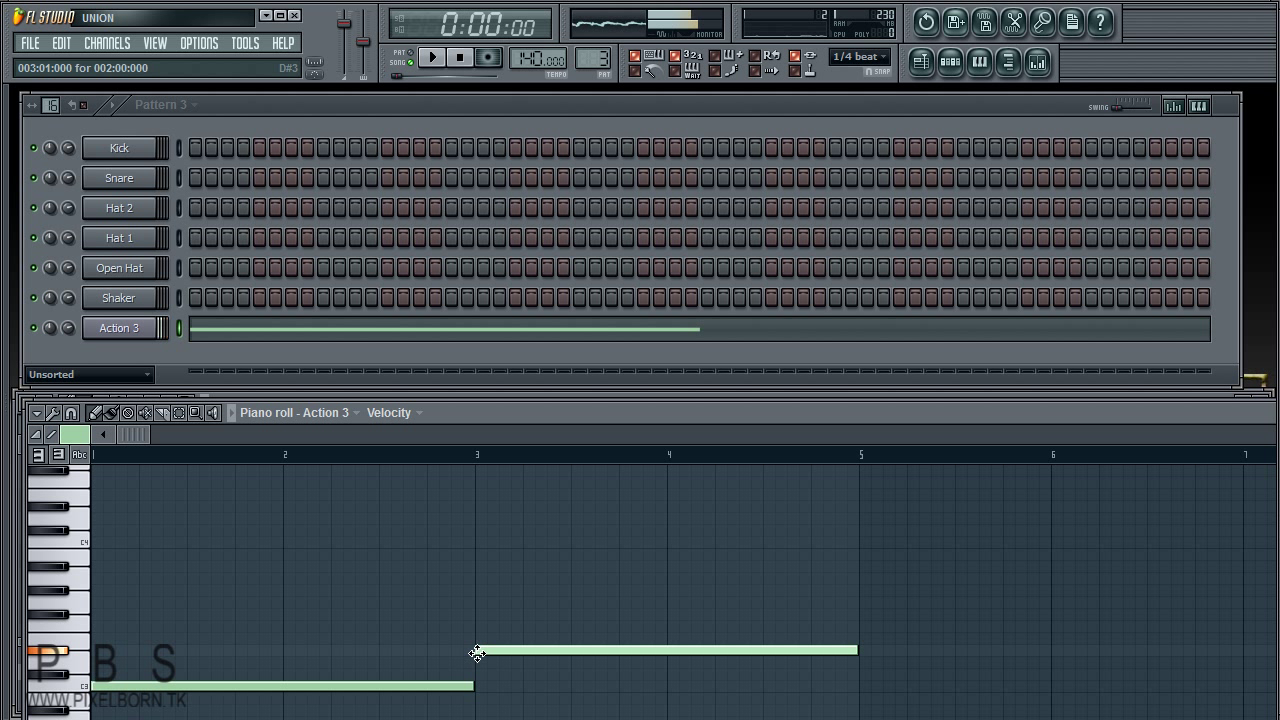
{"action": "left_click_drag", "start_coordinate": [860, 653], "coordinate": [665, 651]}
{"action": "left_click", "coordinate": [674, 603]}
{"action": "left_click_drag", "start_coordinate": [857, 601], "coordinate": [766, 561]}
{"action": "left_click", "coordinate": [766, 577]}
Step: Play the song from the start to hear Pattern 3's rising Action 3 melody against the drums
{"action": "key", "text": "space"}
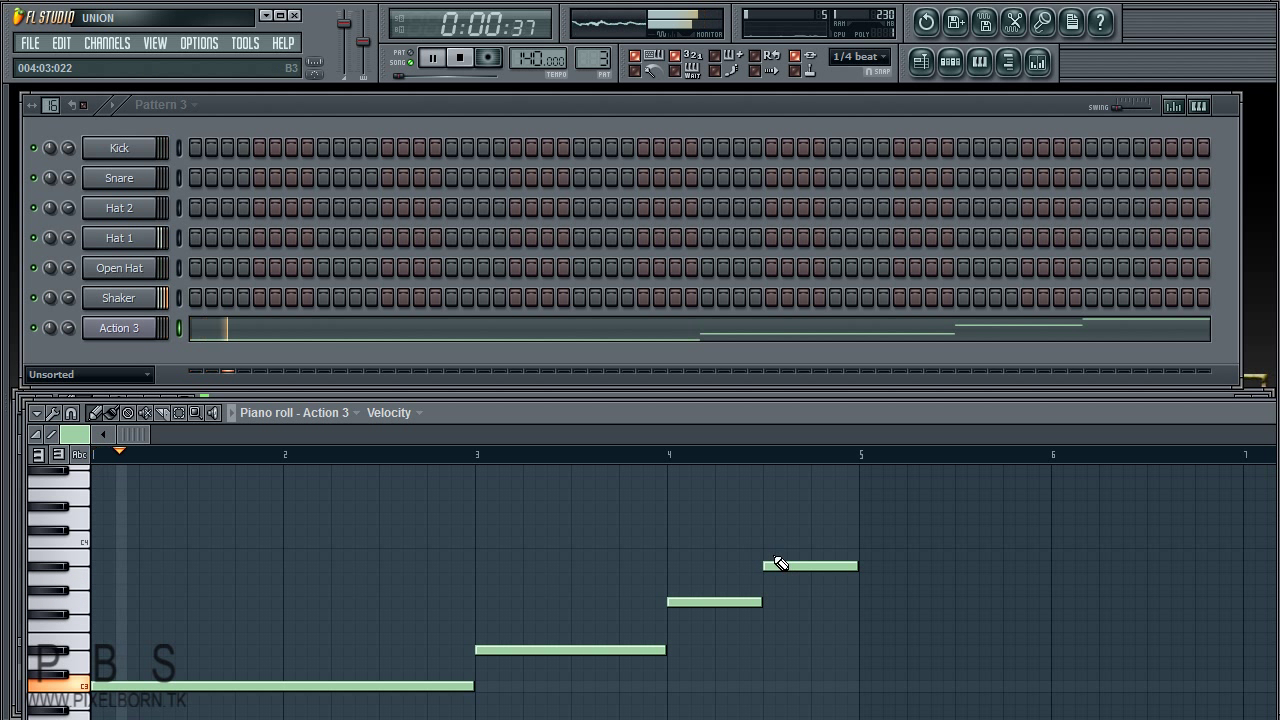
{"action": "scroll", "coordinate": [577, 512], "scroll_direction": "down", "scroll_amount": 1}
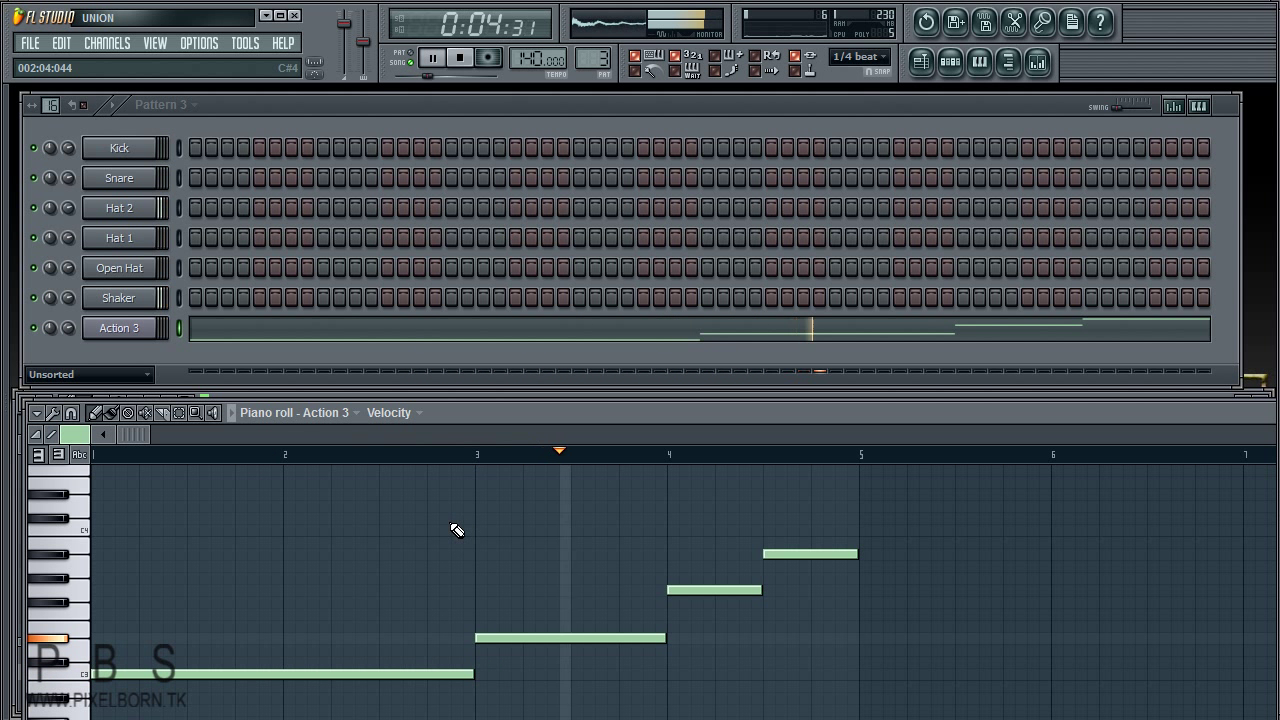
{"action": "scroll", "coordinate": [476, 528], "scroll_direction": "up", "scroll_amount": 1}
{"action": "scroll", "coordinate": [522, 531], "scroll_direction": "up", "scroll_amount": 2}
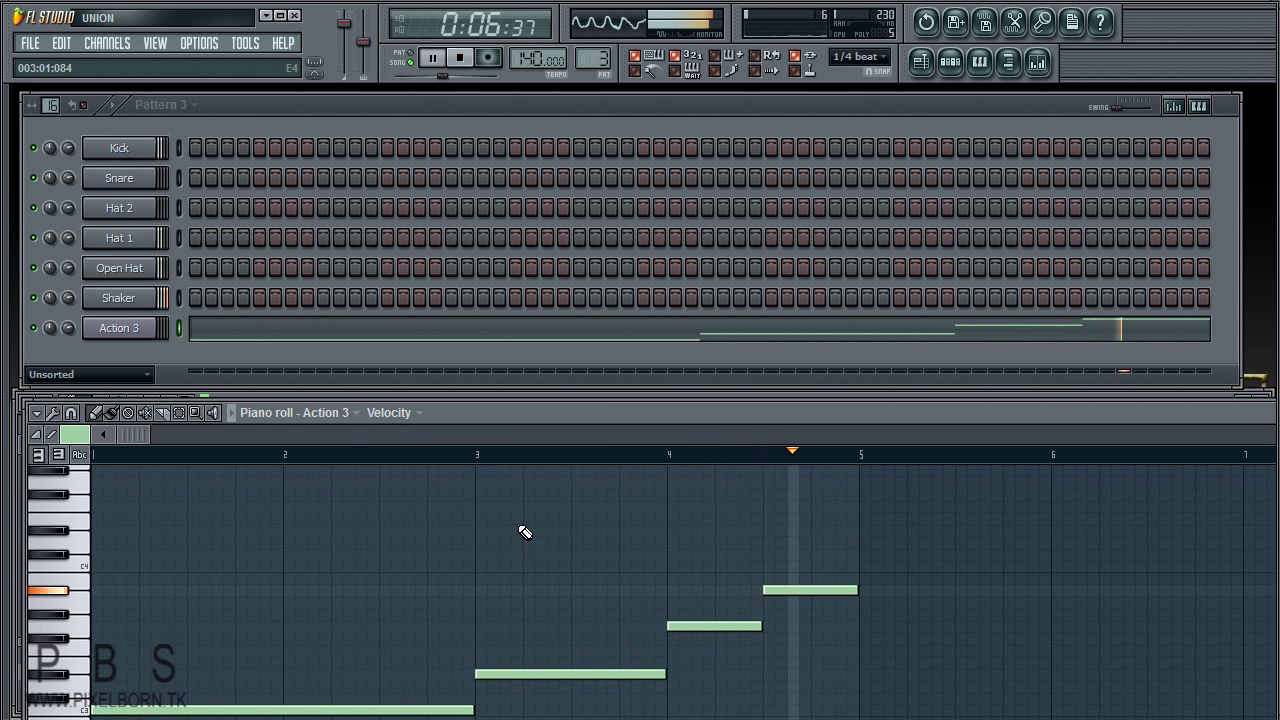
{"action": "scroll", "coordinate": [556, 535], "scroll_direction": "down", "scroll_amount": 1}
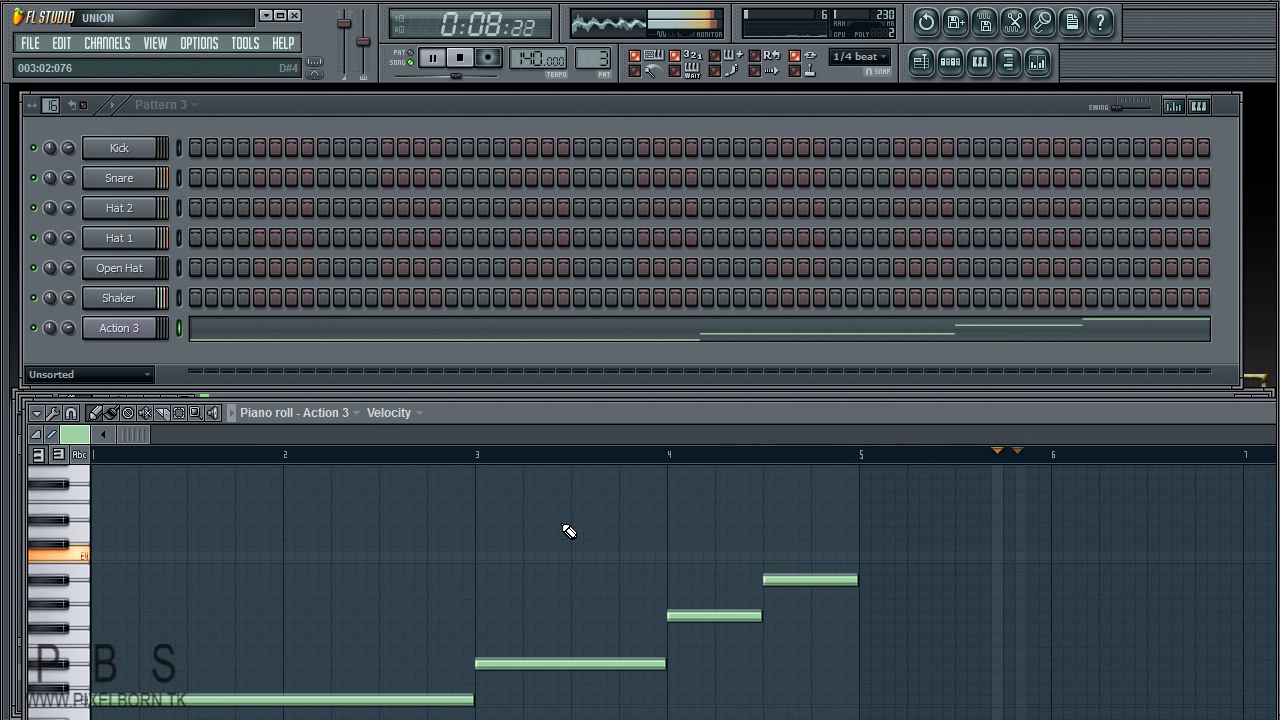
Step: Stop playback, delete the A#3 note ending Pattern 3's melody, and extend the G3 note to fill bar 4
{"action": "key", "text": "space"}
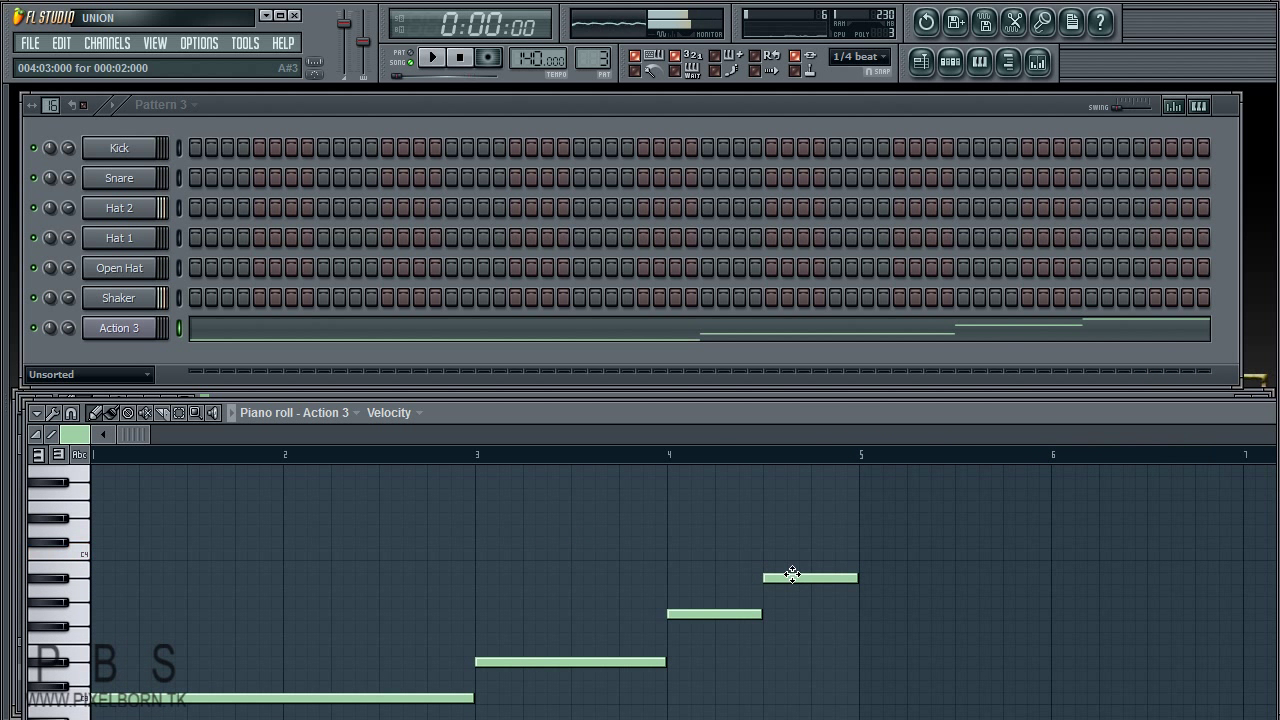
{"action": "right_click", "coordinate": [792, 578]}
{"action": "left_click_drag", "start_coordinate": [763, 613], "coordinate": [852, 615]}
{"action": "left_click_drag", "start_coordinate": [1228, 414], "coordinate": [1135, 405]}
{"action": "left_click", "coordinate": [1253, 402]}
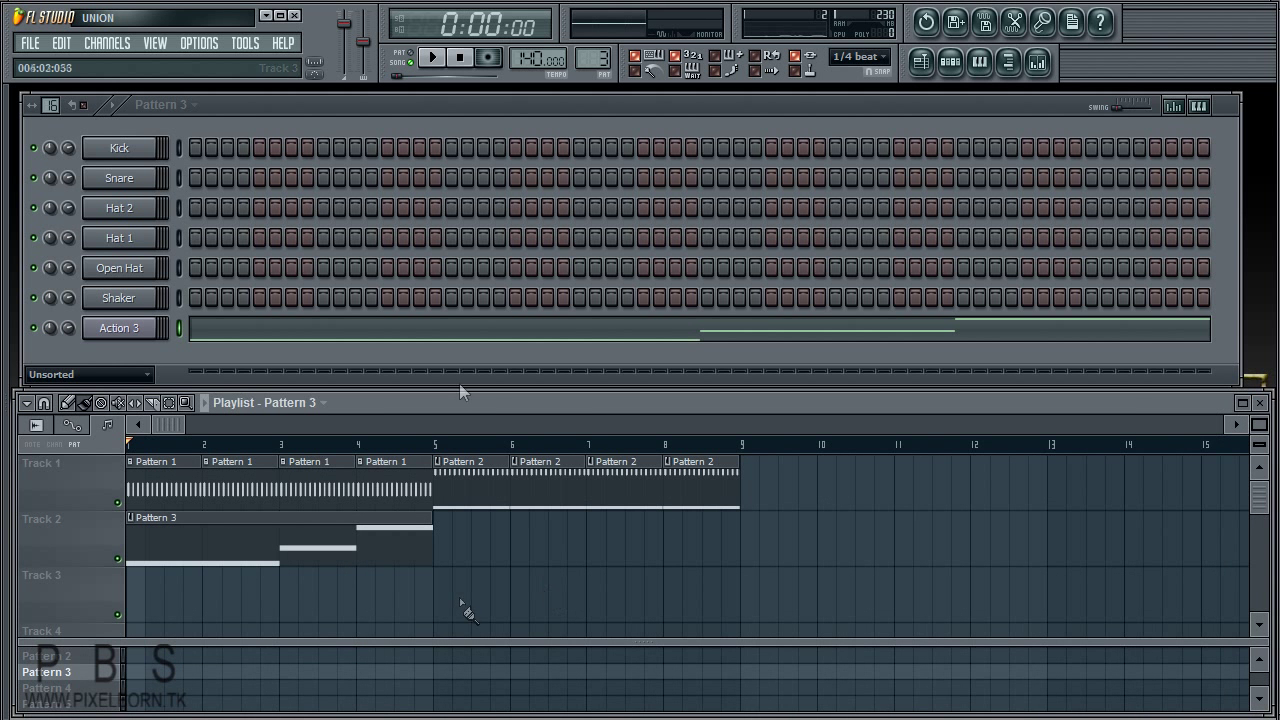
Step: Play the song from the start through bar 4 to hear the simplified Pattern 3 melody
{"action": "left_click", "coordinate": [411, 61]}
{"action": "key", "text": "space"}
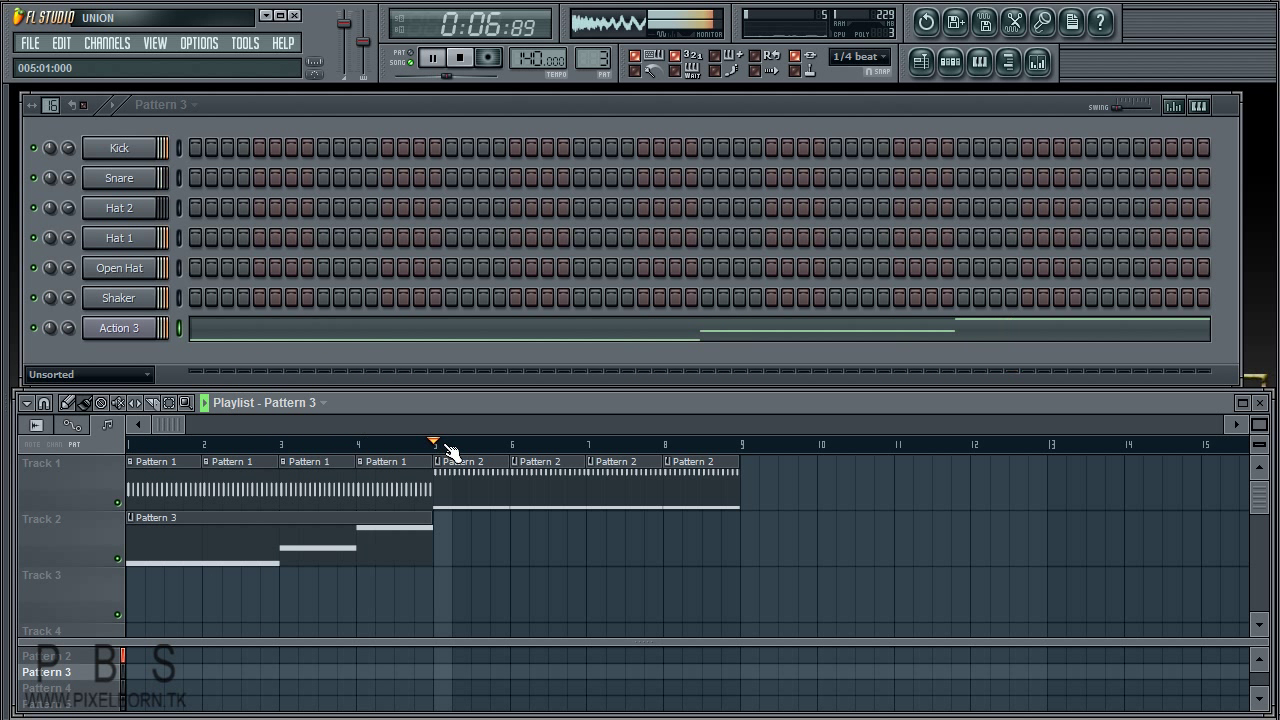
{"action": "key", "text": "space"}
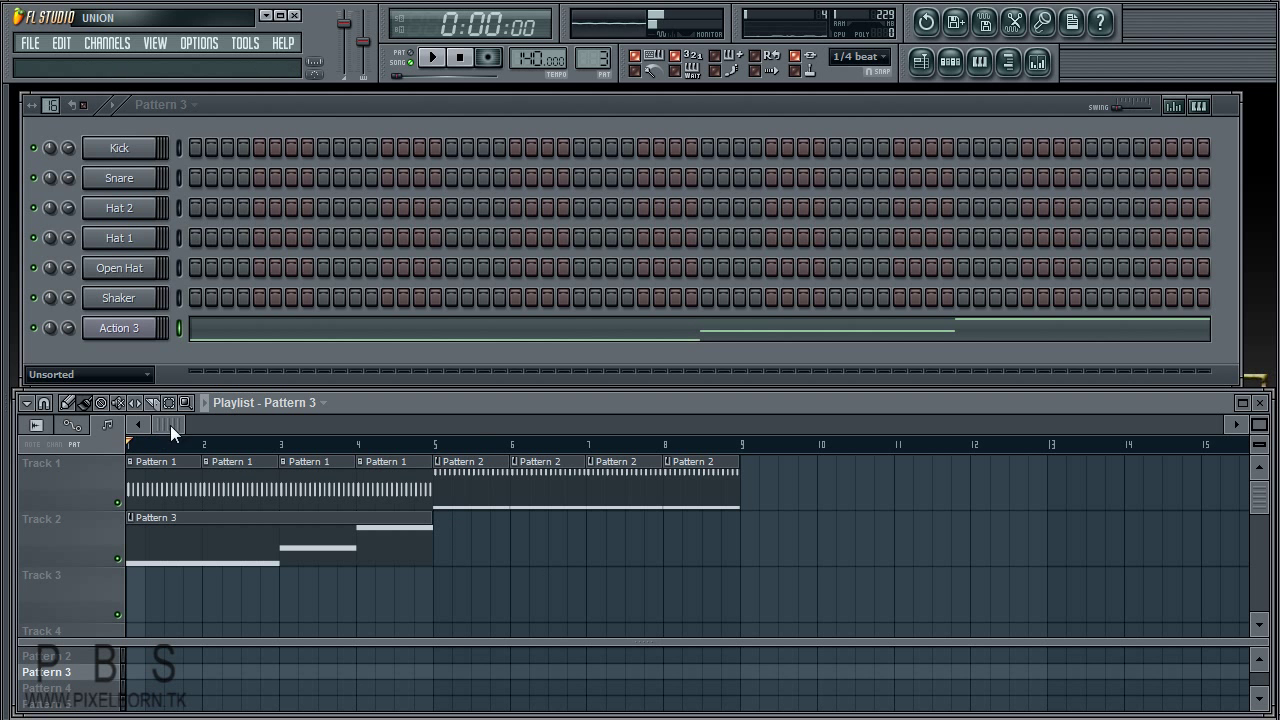
Step: Open the mixer and look through its insert tracks up to Insert 99 and back to Insert 1
{"action": "left_click", "coordinate": [1040, 68]}
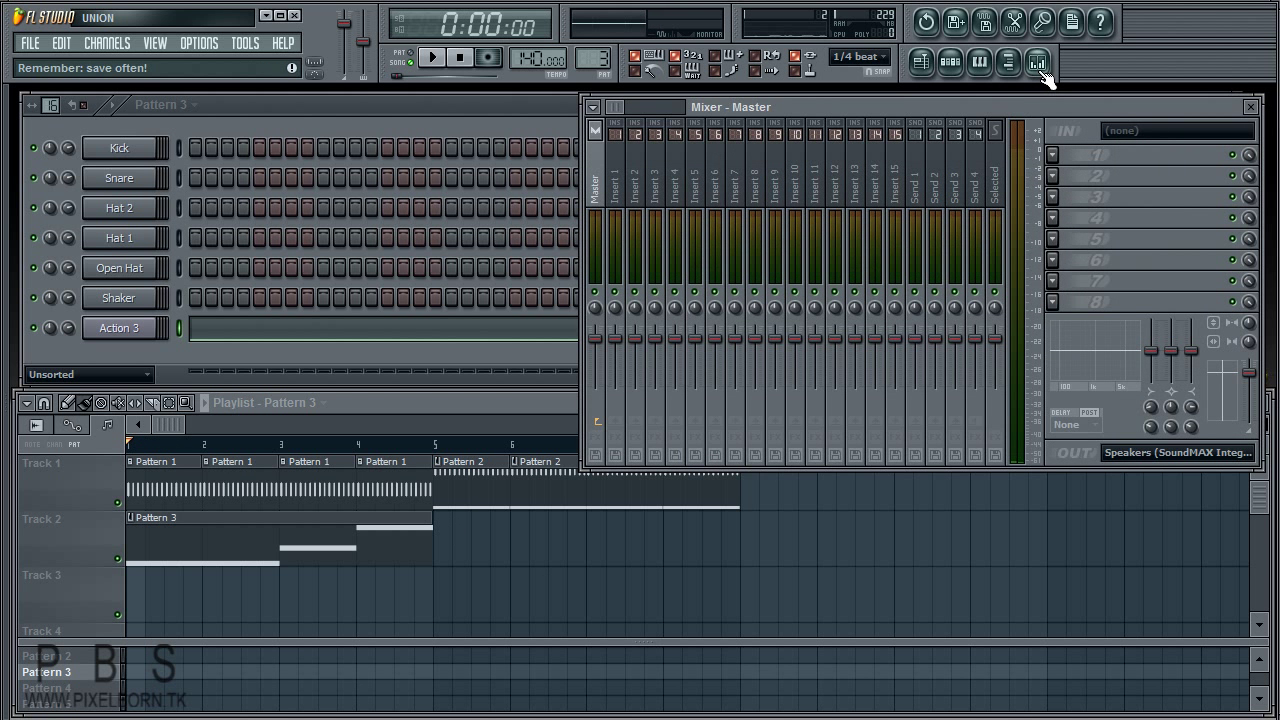
{"action": "left_click_drag", "start_coordinate": [1029, 108], "coordinate": [1027, 109]}
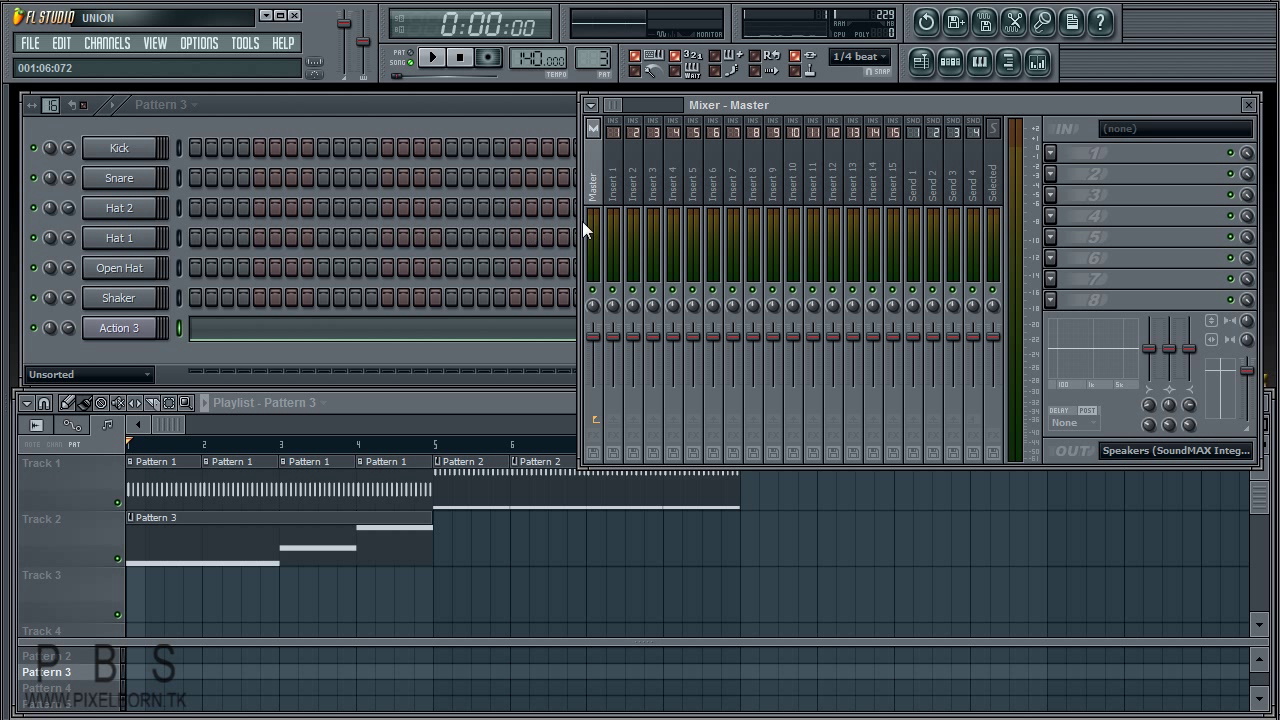
{"action": "left_click", "coordinate": [630, 177]}
{"action": "scroll", "coordinate": [625, 157], "scroll_direction": "down", "scroll_amount": 8}
{"action": "scroll", "coordinate": [625, 157], "scroll_direction": "up", "scroll_amount": 11}
{"action": "scroll", "coordinate": [625, 157], "scroll_direction": "down", "scroll_amount": 1}
{"action": "scroll", "coordinate": [630, 163], "scroll_direction": "up", "scroll_amount": 3}
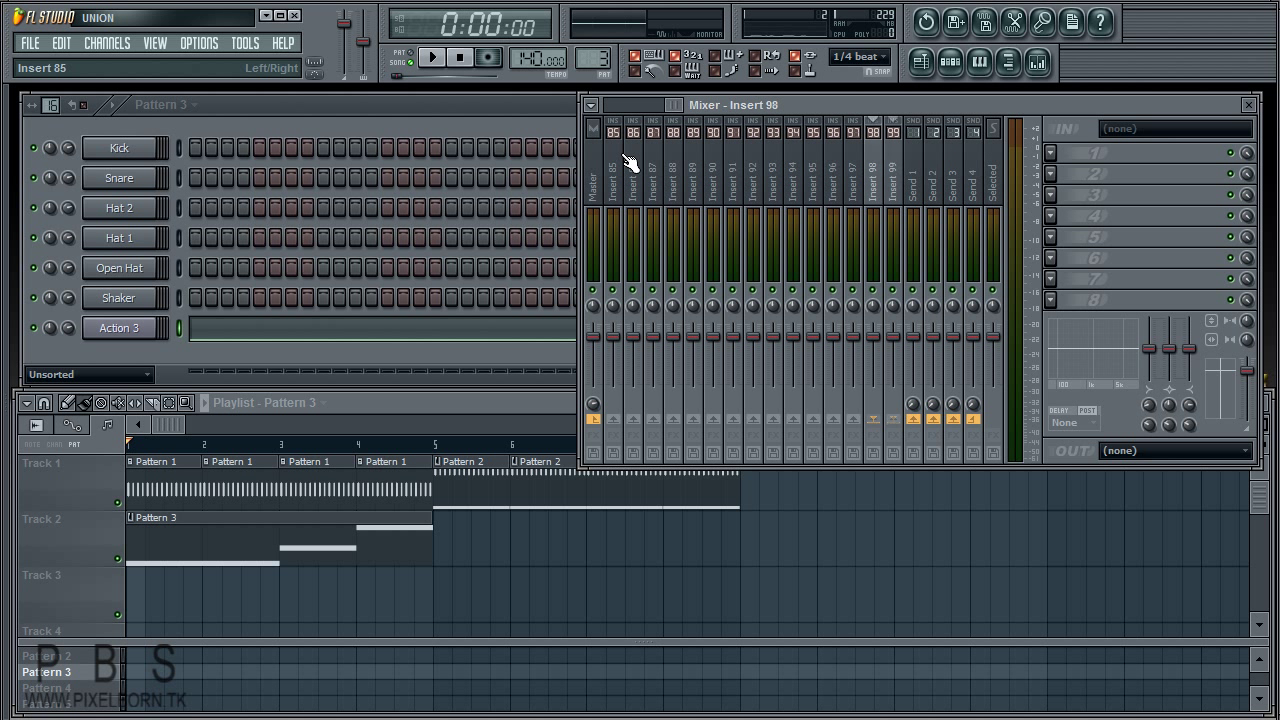
{"action": "scroll", "coordinate": [630, 163], "scroll_direction": "down", "scroll_amount": 8}
{"action": "scroll", "coordinate": [630, 163], "scroll_direction": "up", "scroll_amount": 3}
{"action": "scroll", "coordinate": [630, 163], "scroll_direction": "down", "scroll_amount": 2}
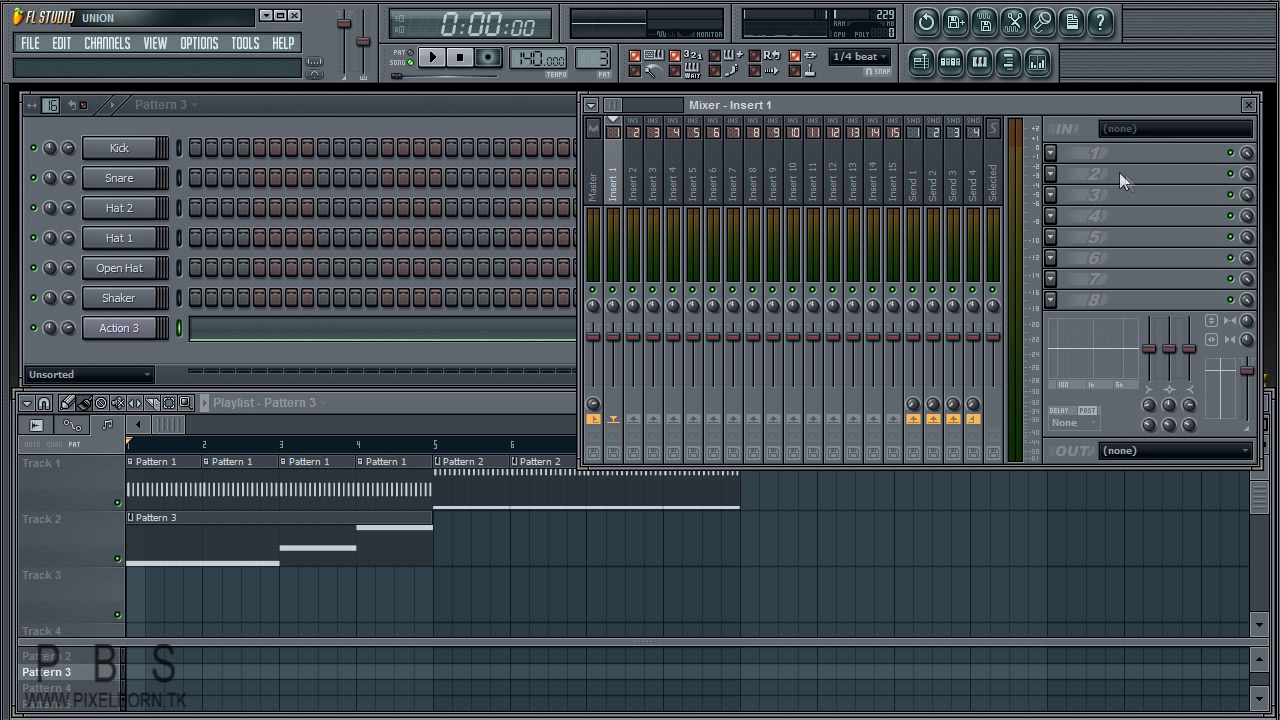
Step: Rename the Insert 1 mixer track as Action 3
{"action": "right_click", "coordinate": [618, 188]}
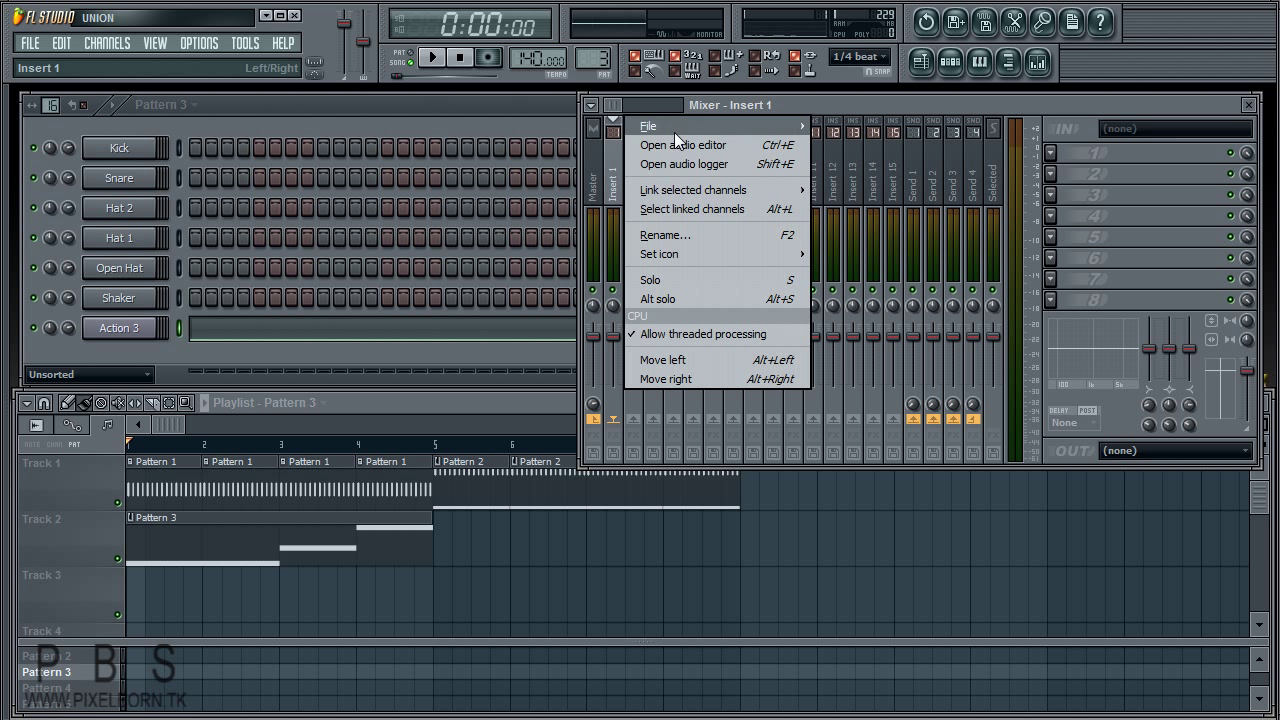
{"action": "left_click", "coordinate": [681, 233]}
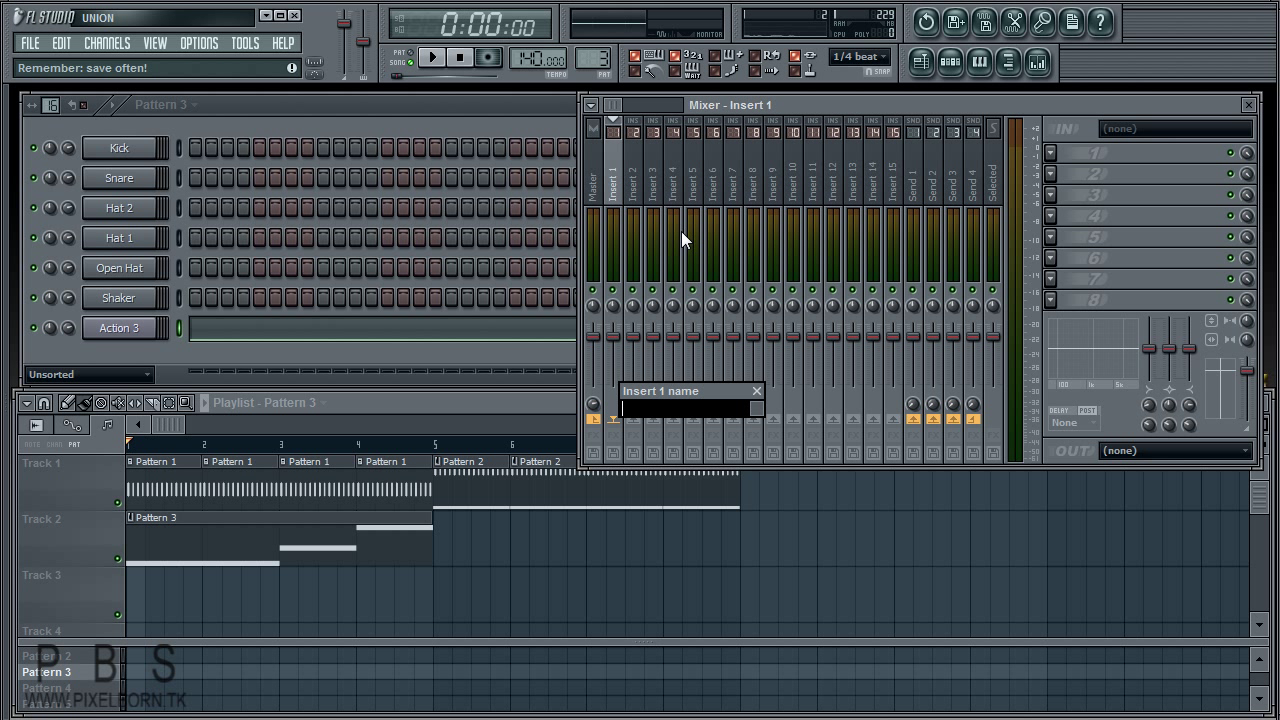
{"action": "type", "text": "Action 3"}
{"action": "key", "text": "Return"}
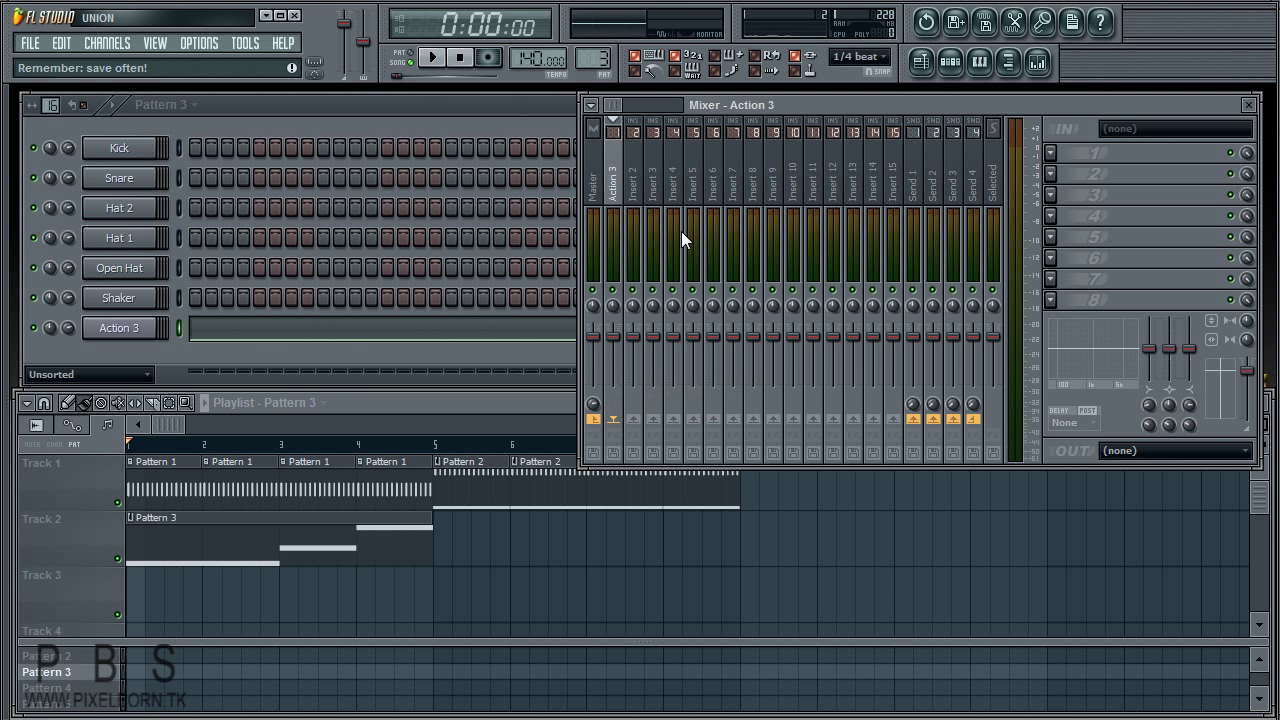
Step: Listen briefly to the song with only the Action 3 channel soloed, with all channels active again once playback stops
{"action": "left_click", "coordinate": [122, 329]}
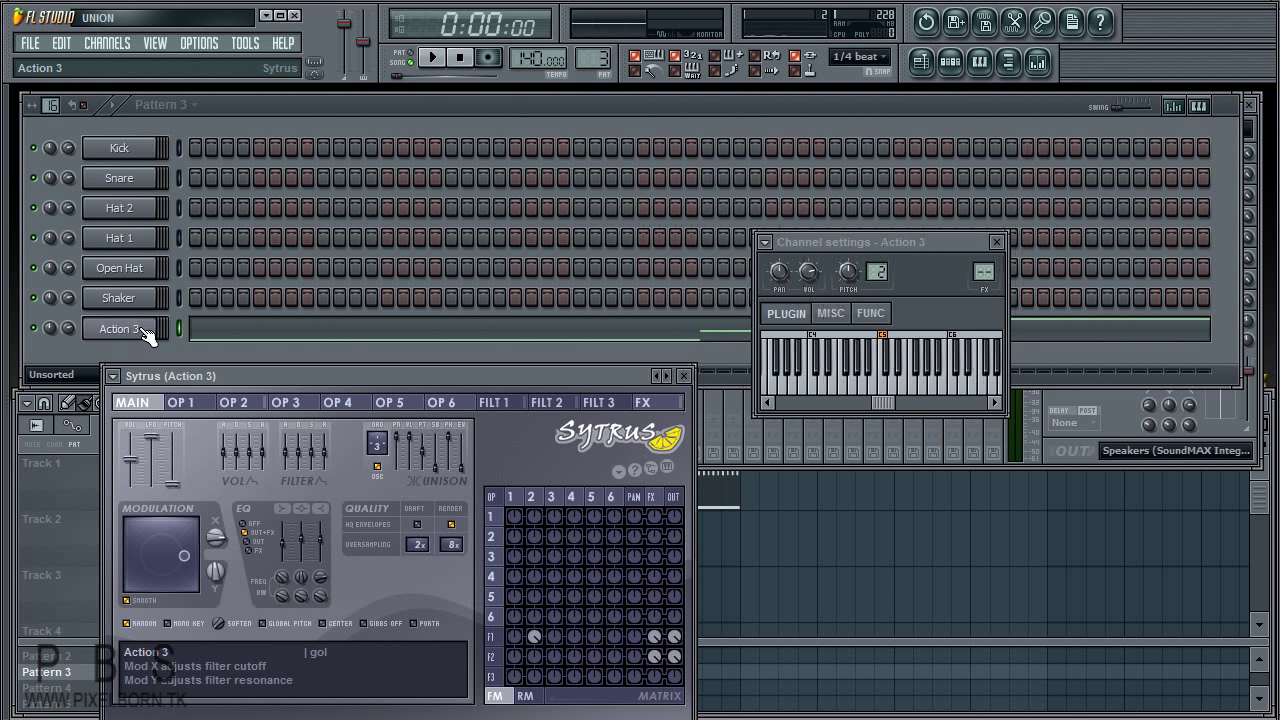
{"action": "left_click", "coordinate": [144, 333]}
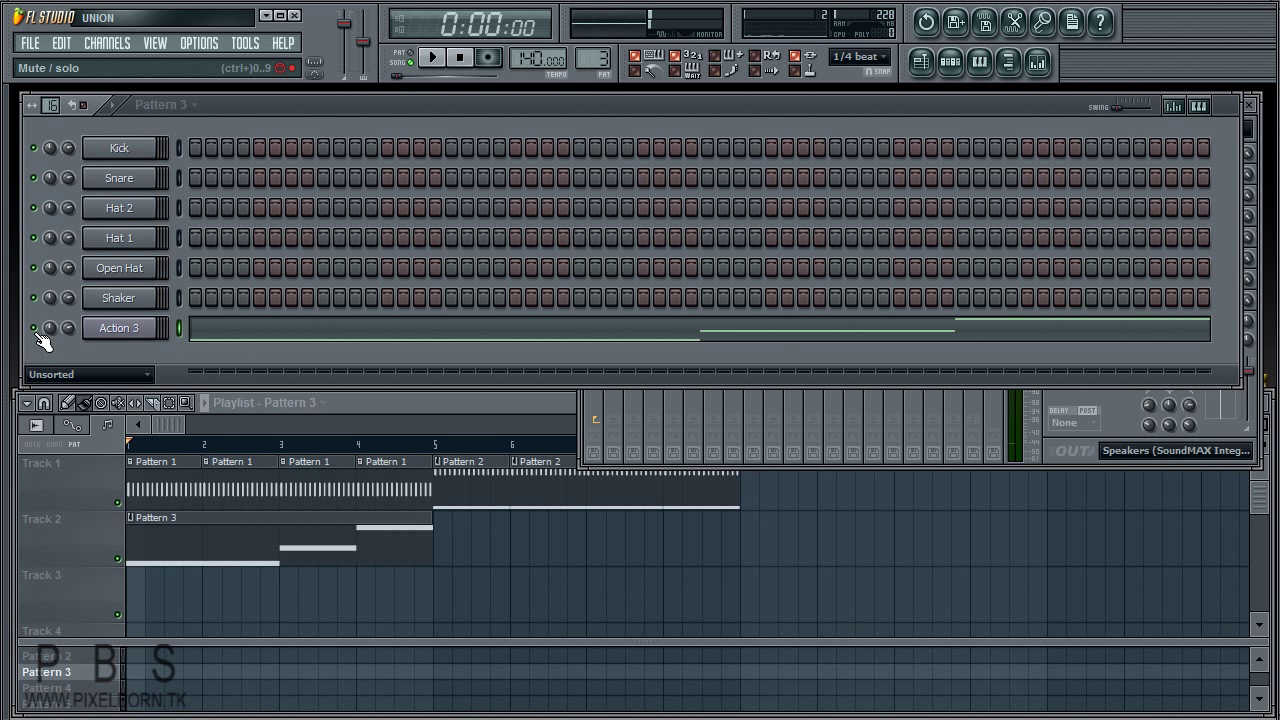
{"action": "key", "text": "space"}
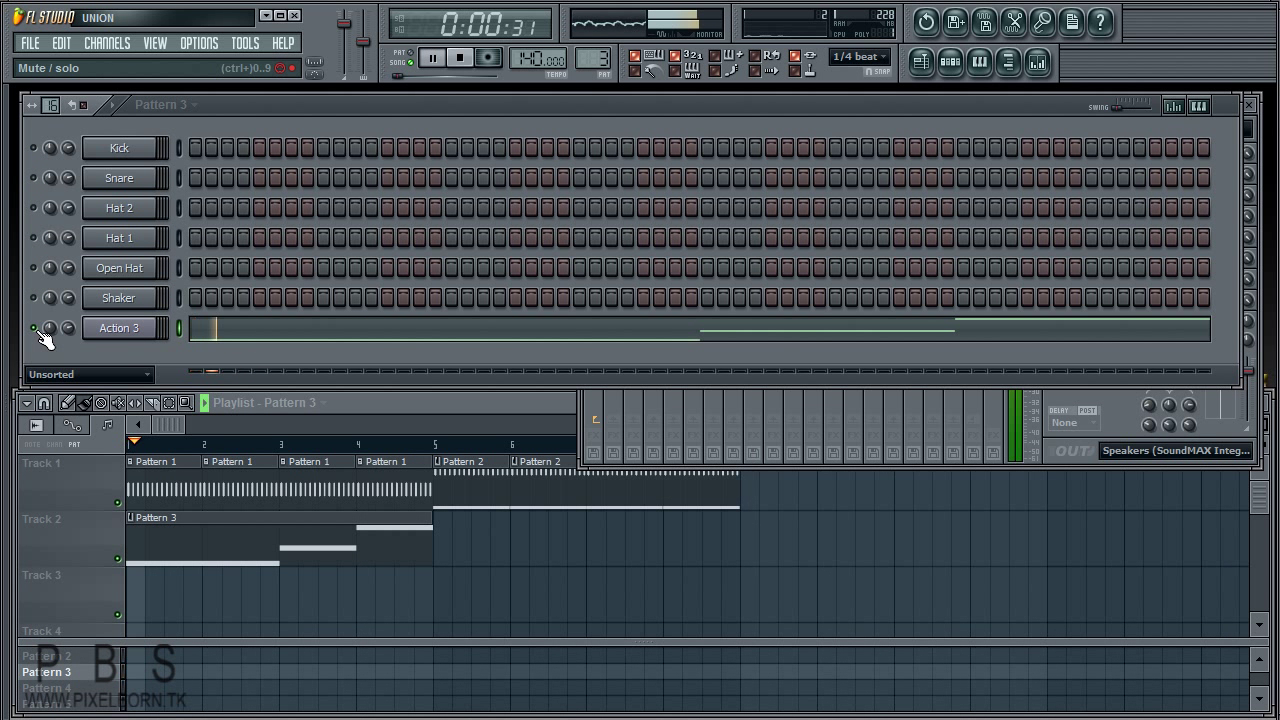
{"action": "right_click", "coordinate": [36, 329]}
{"action": "key", "text": "space"}
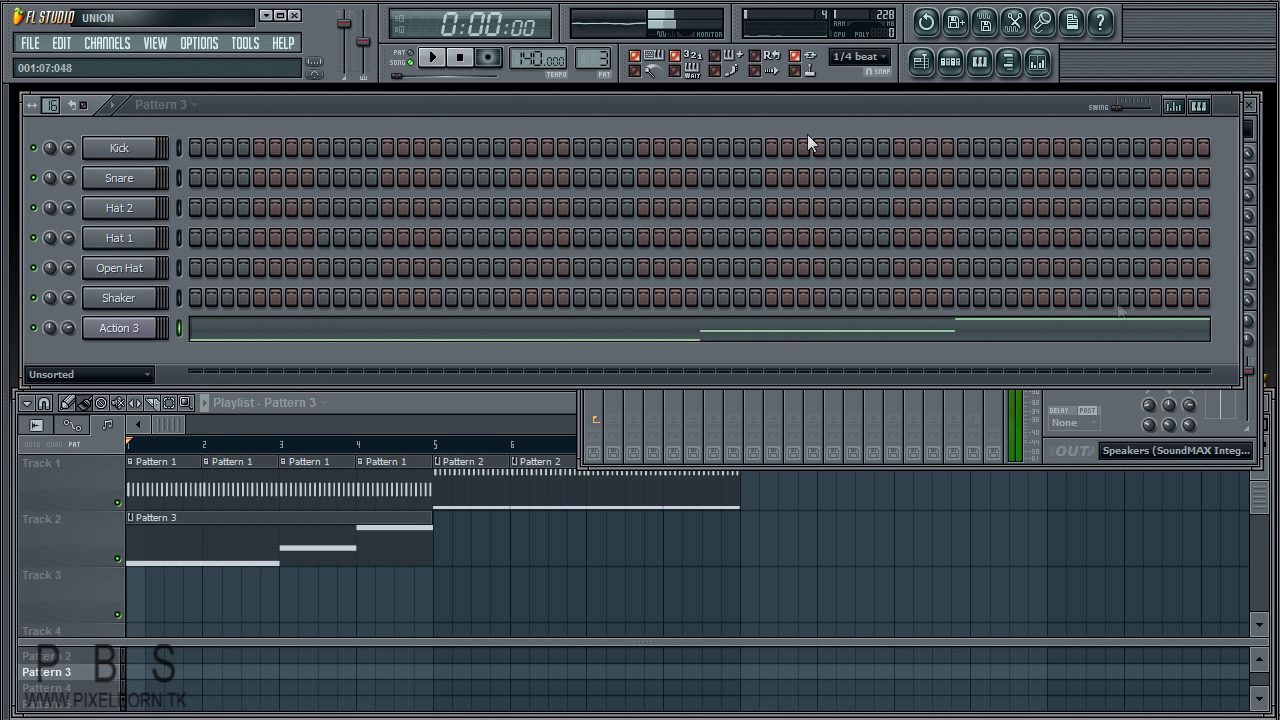
Step: Load Fruity Filter into the first effect slot of the Action 3 mixer track
{"action": "left_click", "coordinate": [1115, 418]}
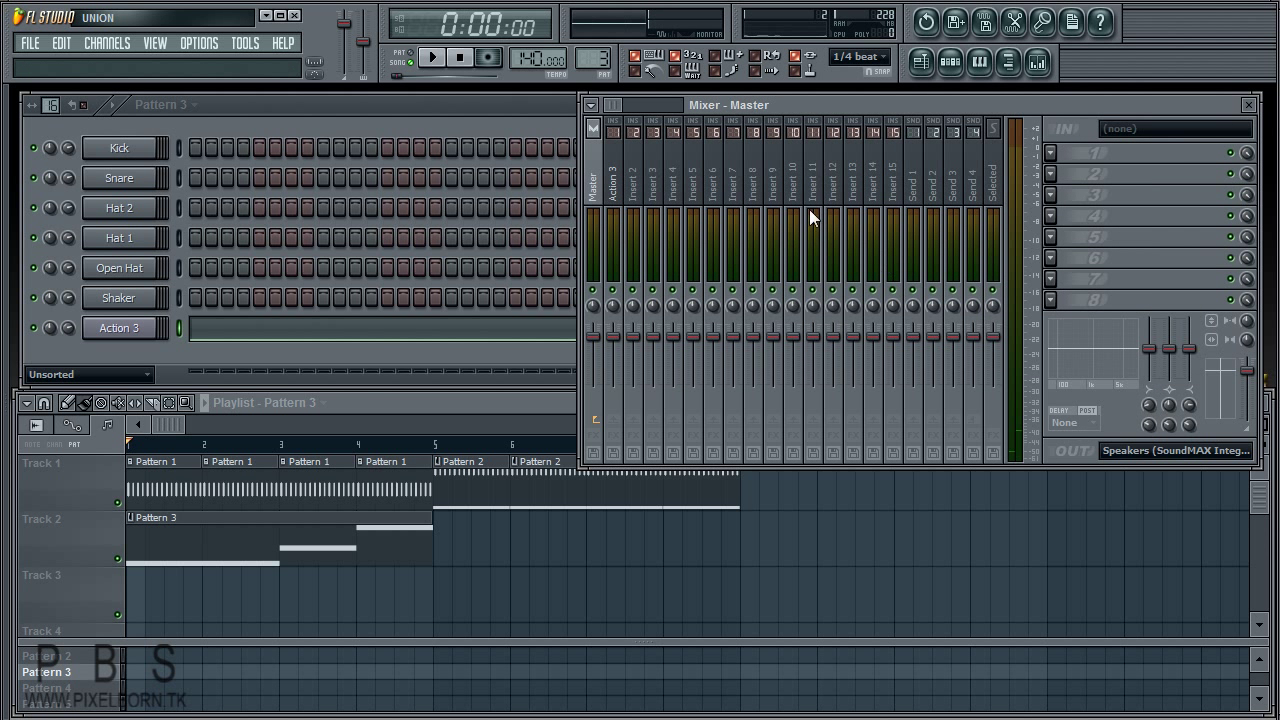
{"action": "left_click", "coordinate": [612, 180]}
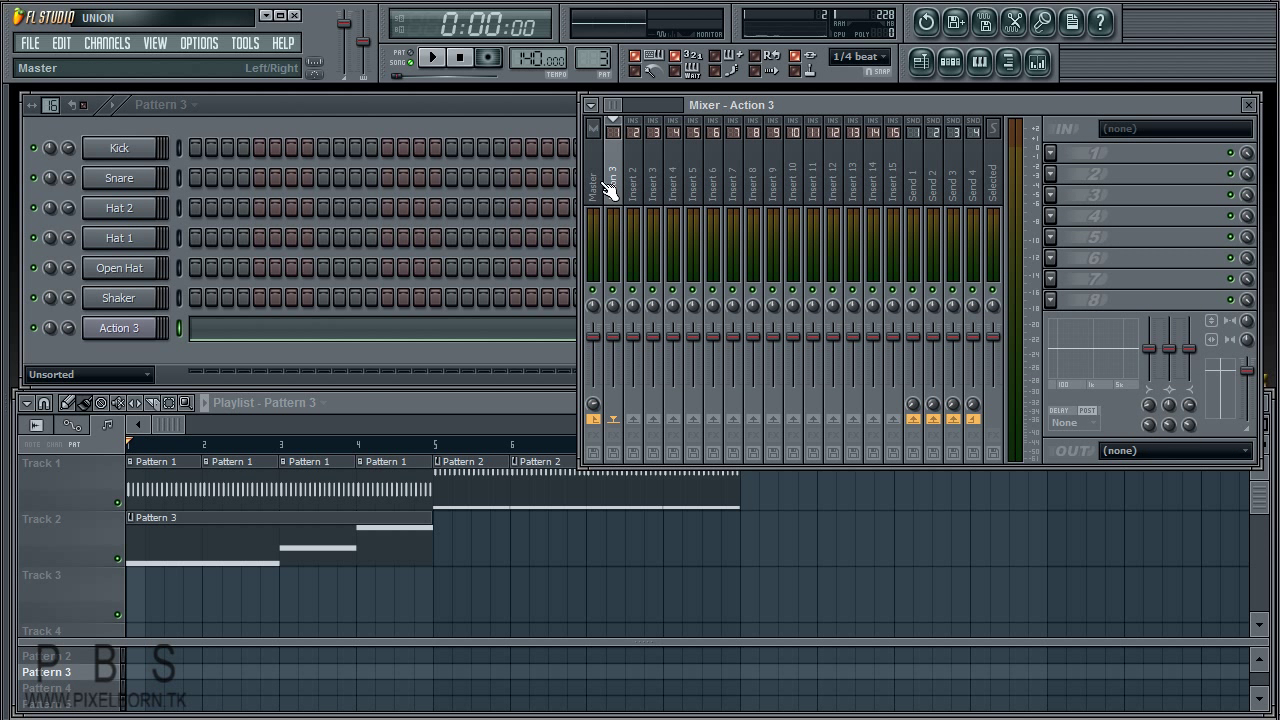
{"action": "left_click", "coordinate": [1057, 153]}
{"action": "key", "text": "F1"}
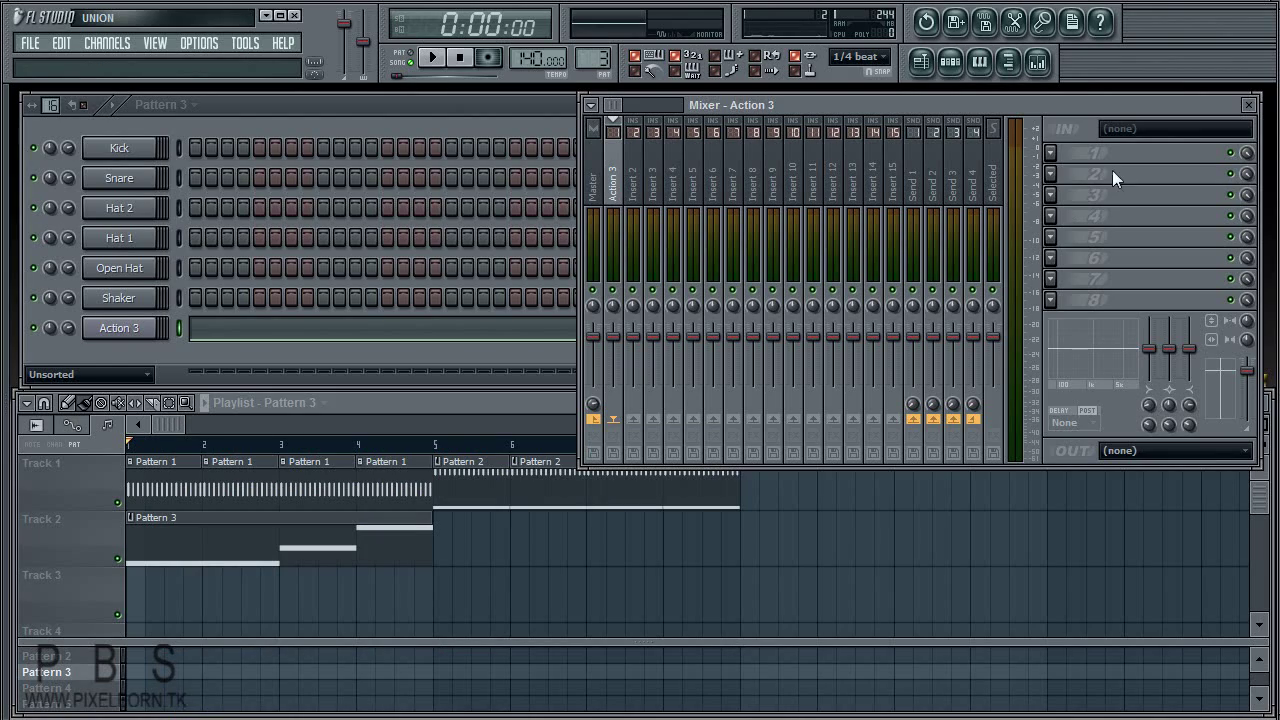
{"action": "left_click", "coordinate": [1051, 154]}
{"action": "left_click", "coordinate": [1052, 154]}
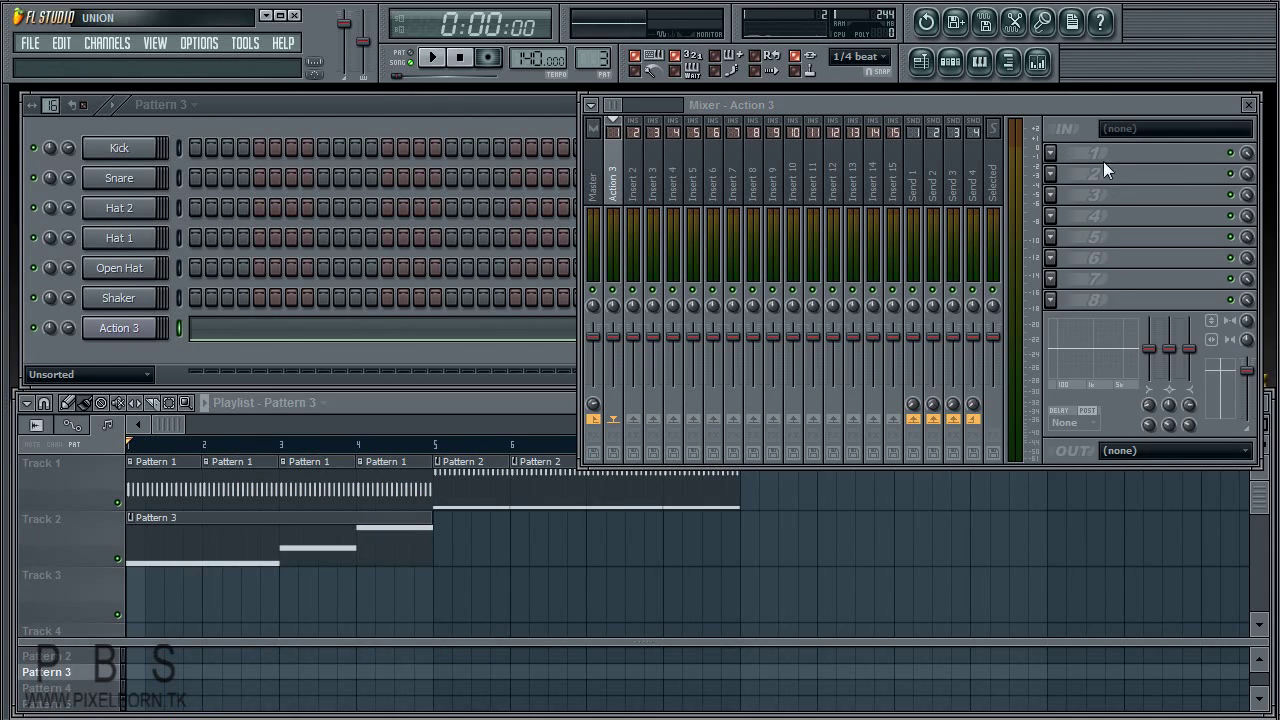
{"action": "left_click", "coordinate": [1050, 155]}
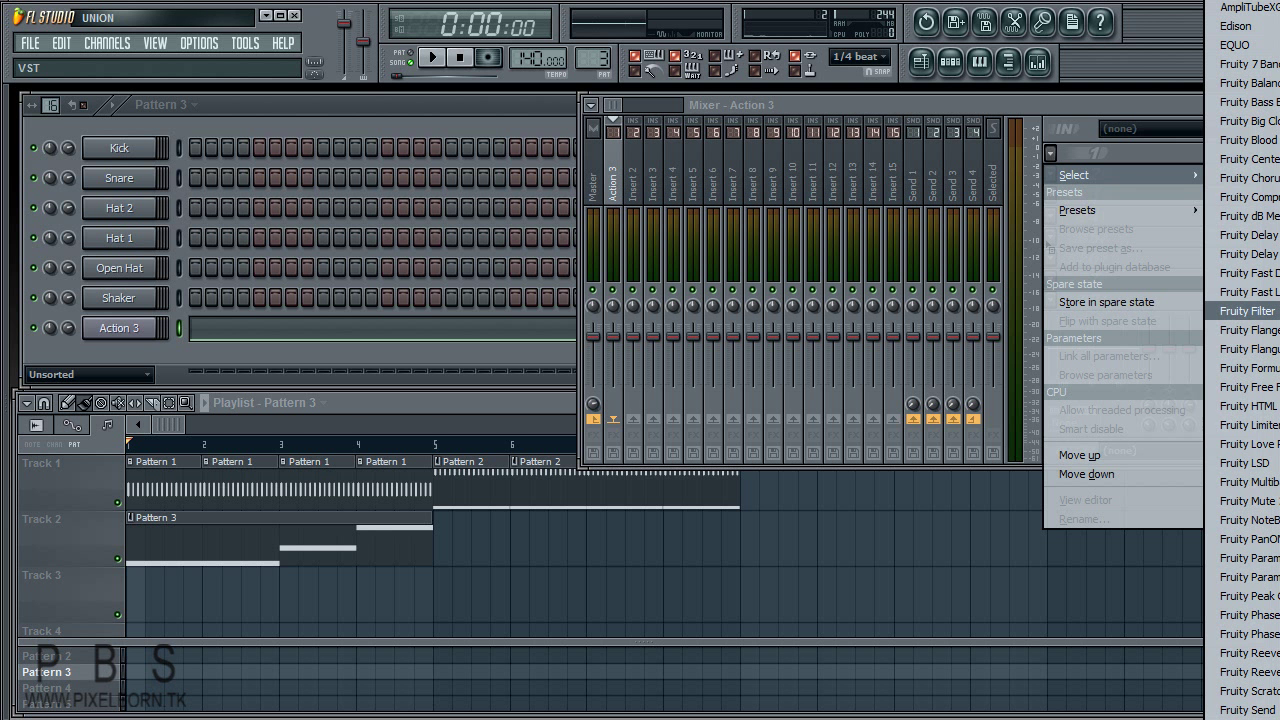
{"action": "left_click", "coordinate": [1248, 311]}
{"action": "left_click_drag", "start_coordinate": [250, 225], "coordinate": [845, 219]}
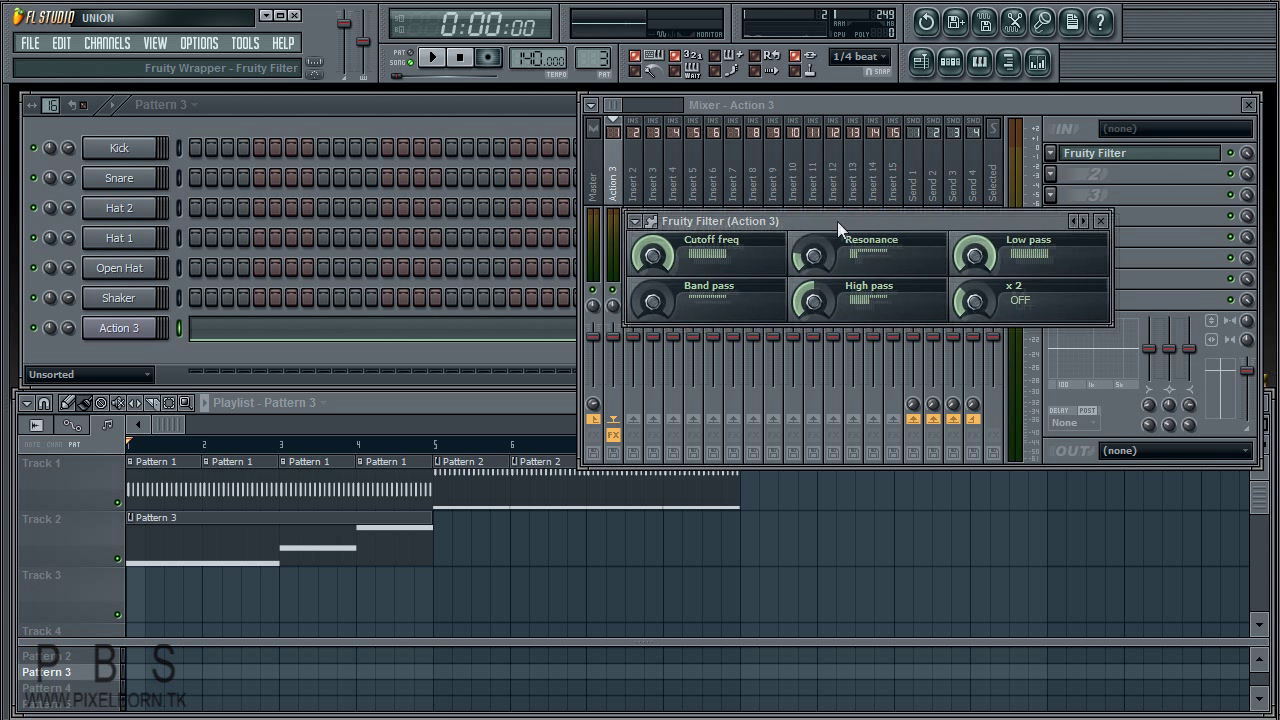
Step: Solo the Action 3 channel and play the song with its Fruity Filter window in view
{"action": "left_click", "coordinate": [35, 330]}
{"action": "left_click", "coordinate": [883, 558]}
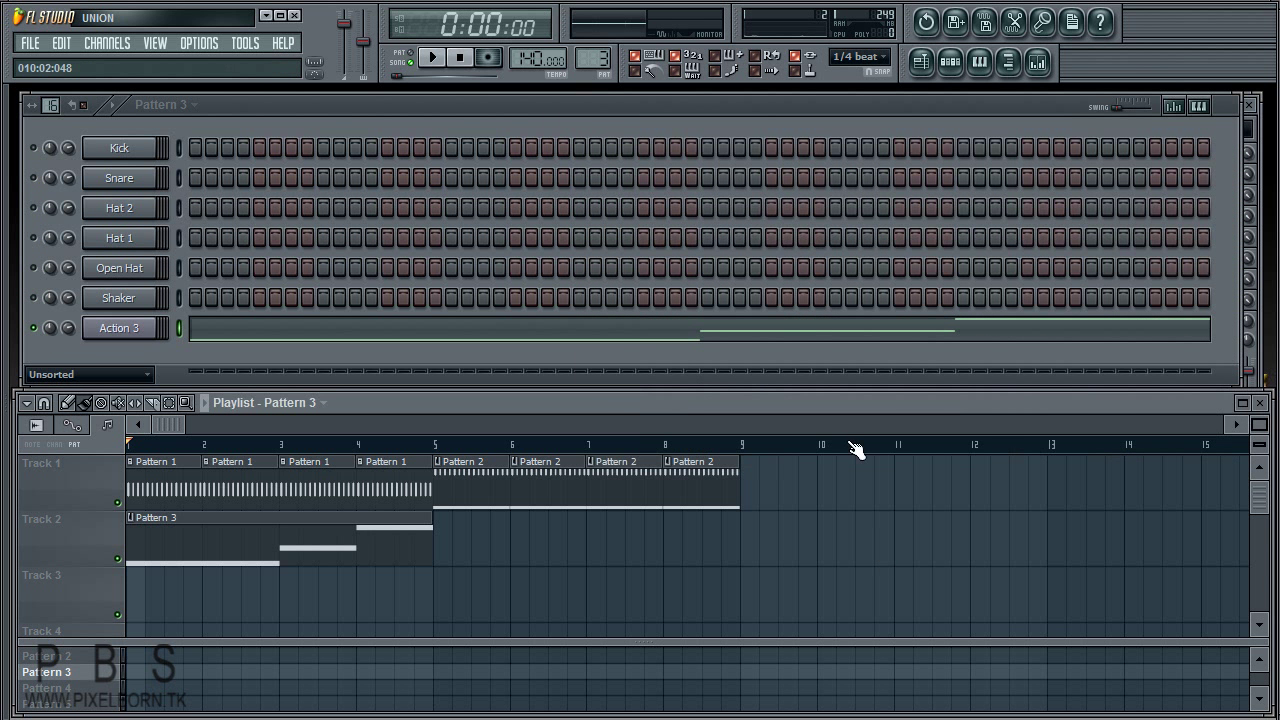
{"action": "key", "text": "F9"}
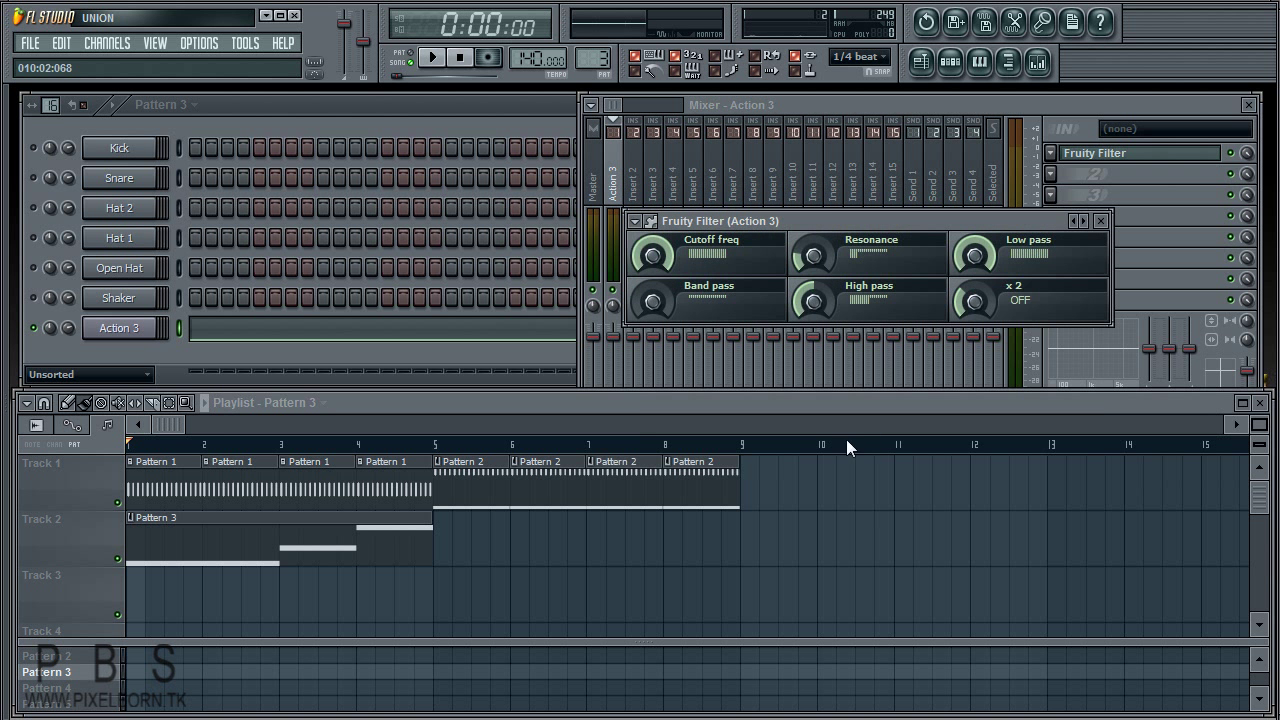
{"action": "left_click_drag", "start_coordinate": [830, 223], "coordinate": [786, 253]}
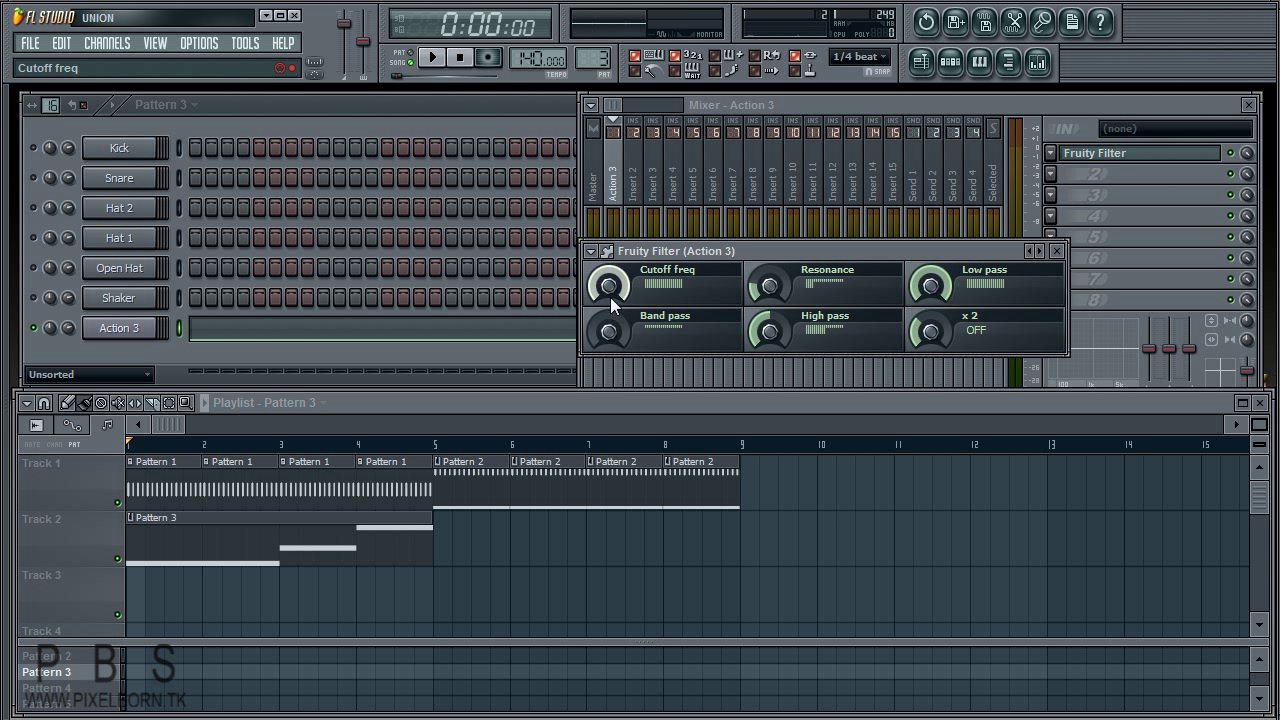
{"action": "key", "text": "space"}
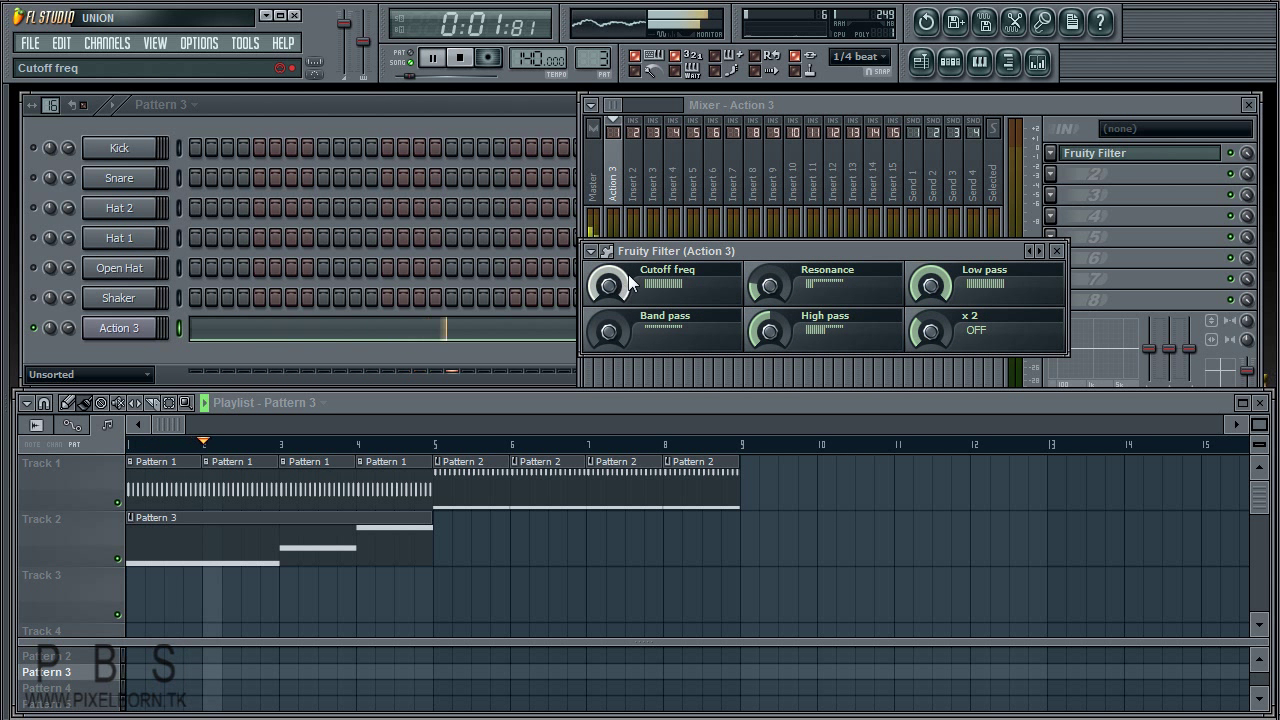
{"action": "left_click_drag", "start_coordinate": [732, 249], "coordinate": [722, 233]}
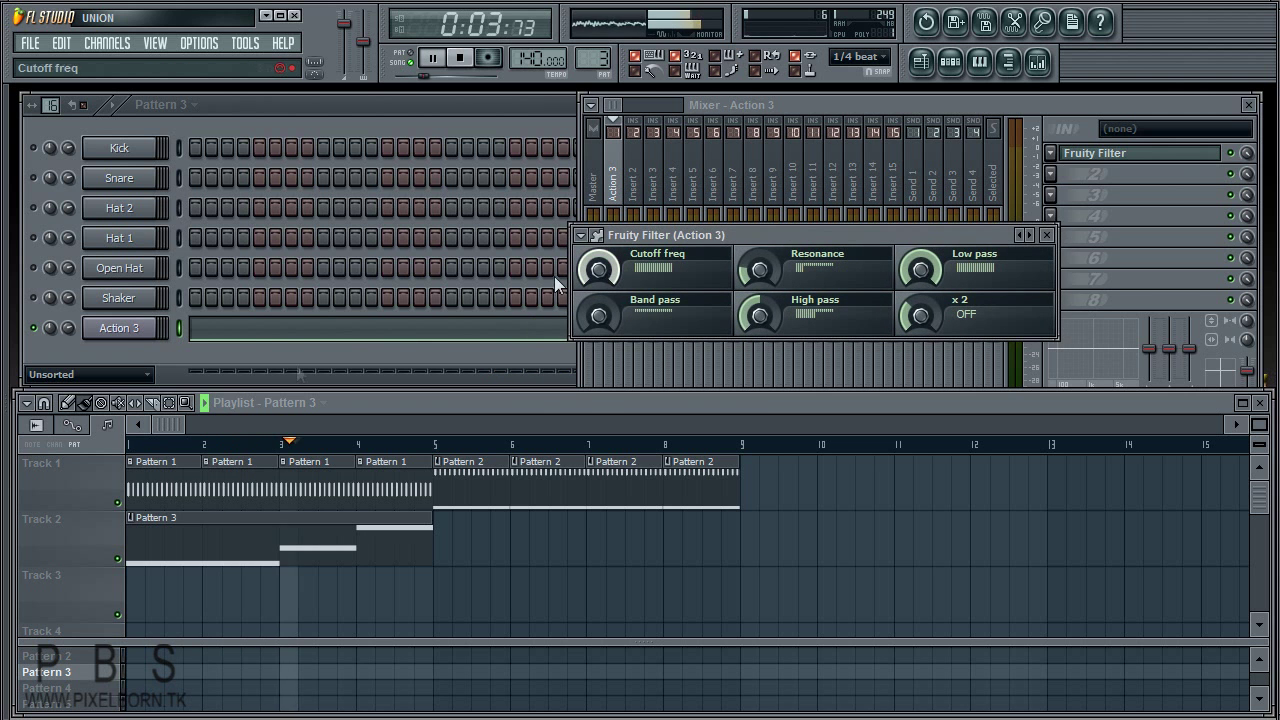
Step: Stop playback and route the Action 3 channel to mixer track 1 in its channel settings
{"action": "left_click", "coordinate": [132, 333]}
{"action": "left_click", "coordinate": [135, 335]}
{"action": "left_click", "coordinate": [137, 335]}
{"action": "key", "text": "space"}
{"action": "left_click", "coordinate": [132, 333]}
{"action": "left_click", "coordinate": [133, 334]}
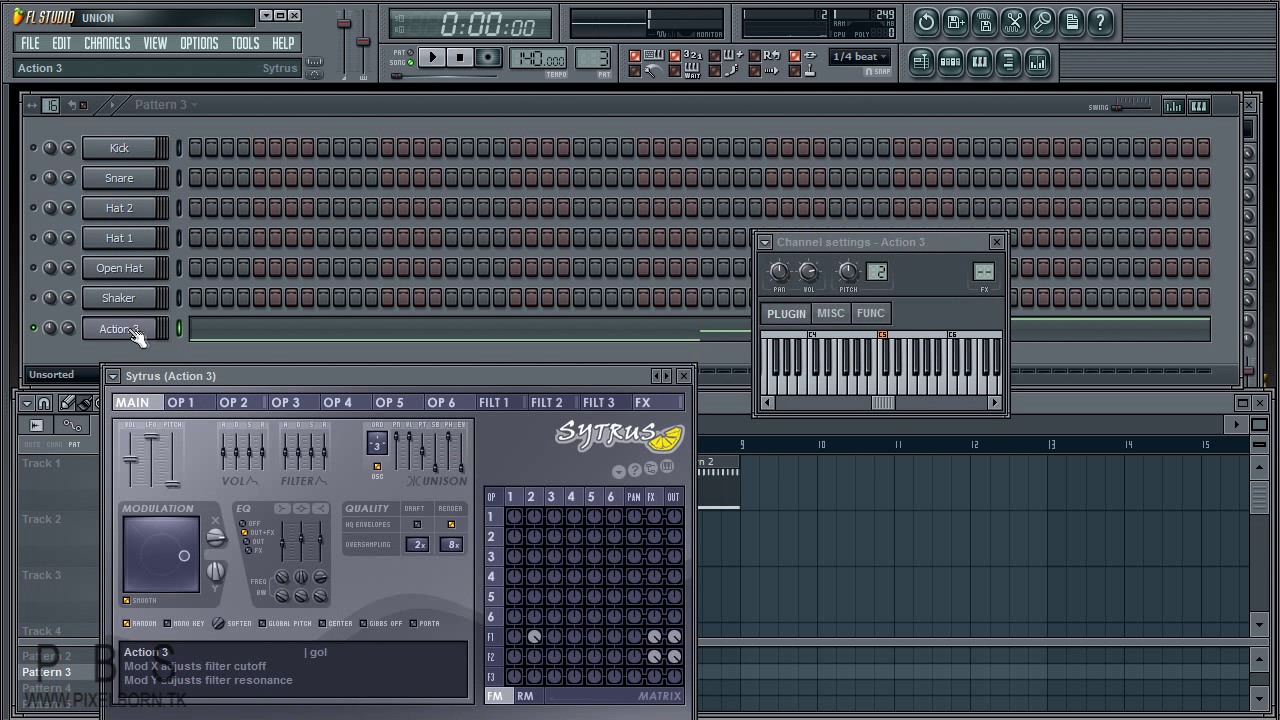
{"action": "left_click_drag", "start_coordinate": [901, 246], "coordinate": [587, 166]}
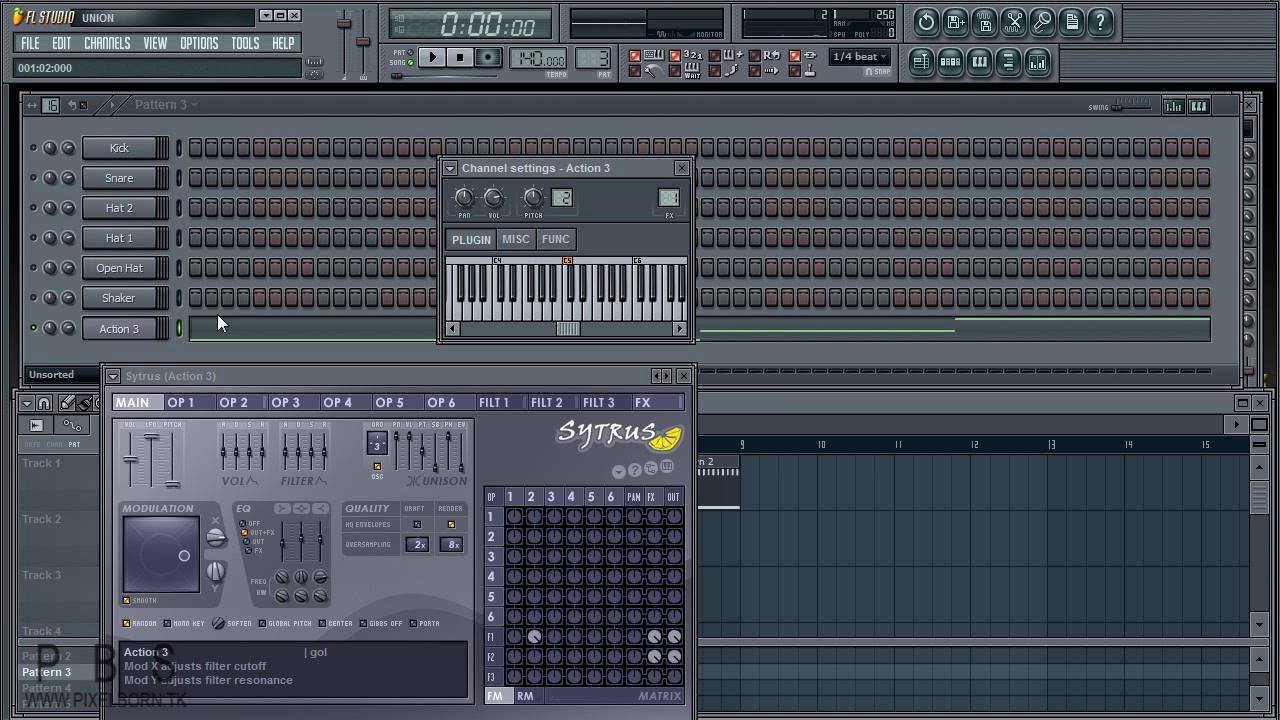
{"action": "left_click", "coordinate": [137, 330]}
Step: Check the Action 3 mixer track against the target mixer track in the Action 3 channel settings
{"action": "left_click", "coordinate": [1010, 70]}
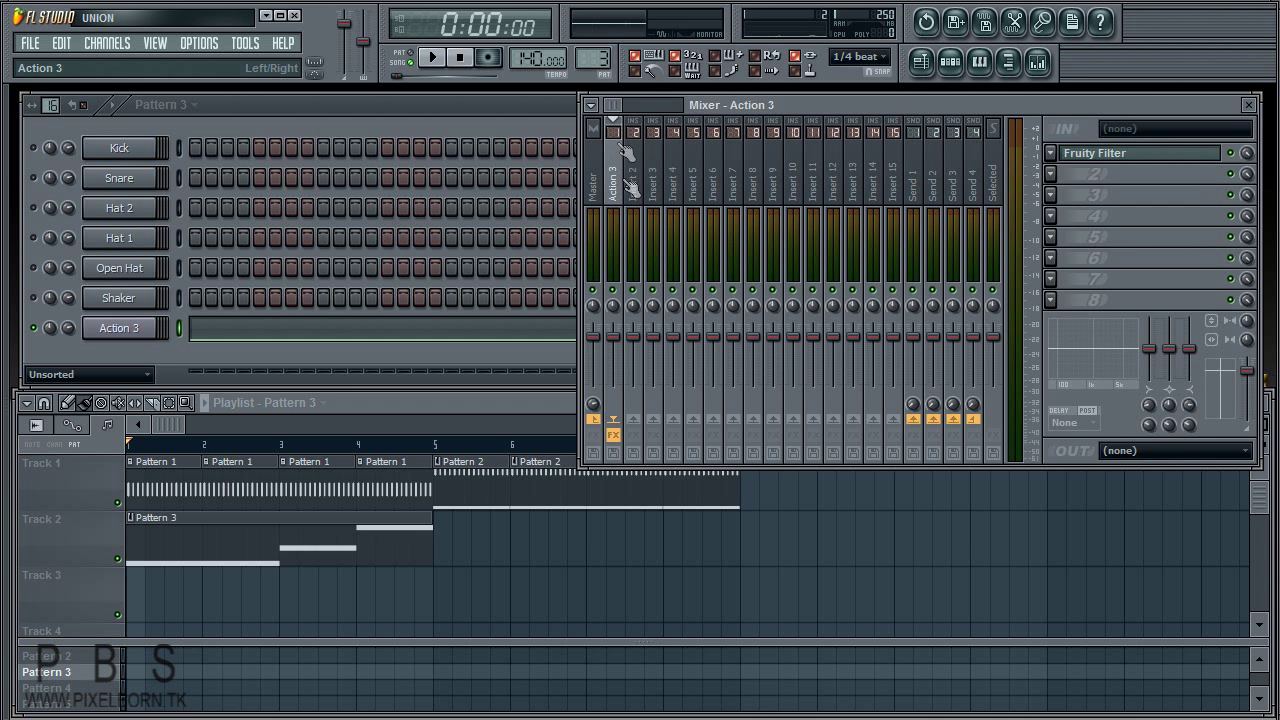
{"action": "left_click", "coordinate": [243, 338]}
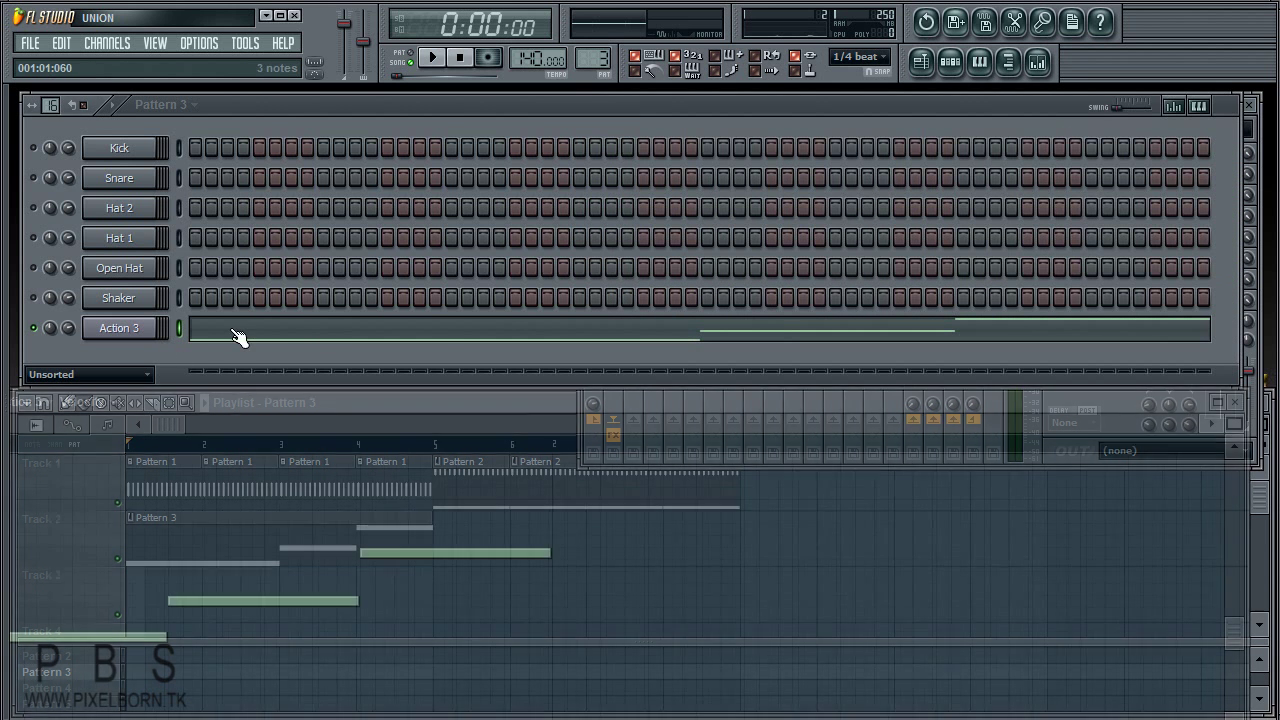
{"action": "left_click", "coordinate": [119, 328]}
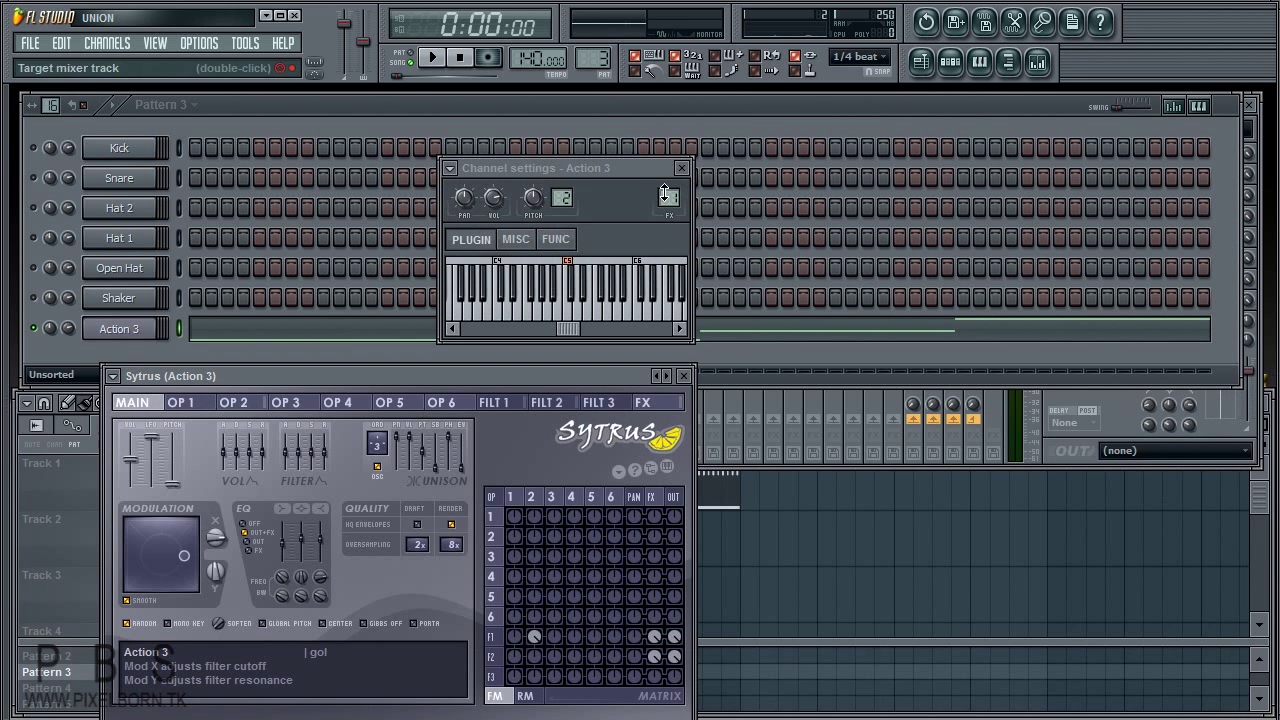
{"action": "left_click_drag", "start_coordinate": [225, 375], "coordinate": [232, 341]}
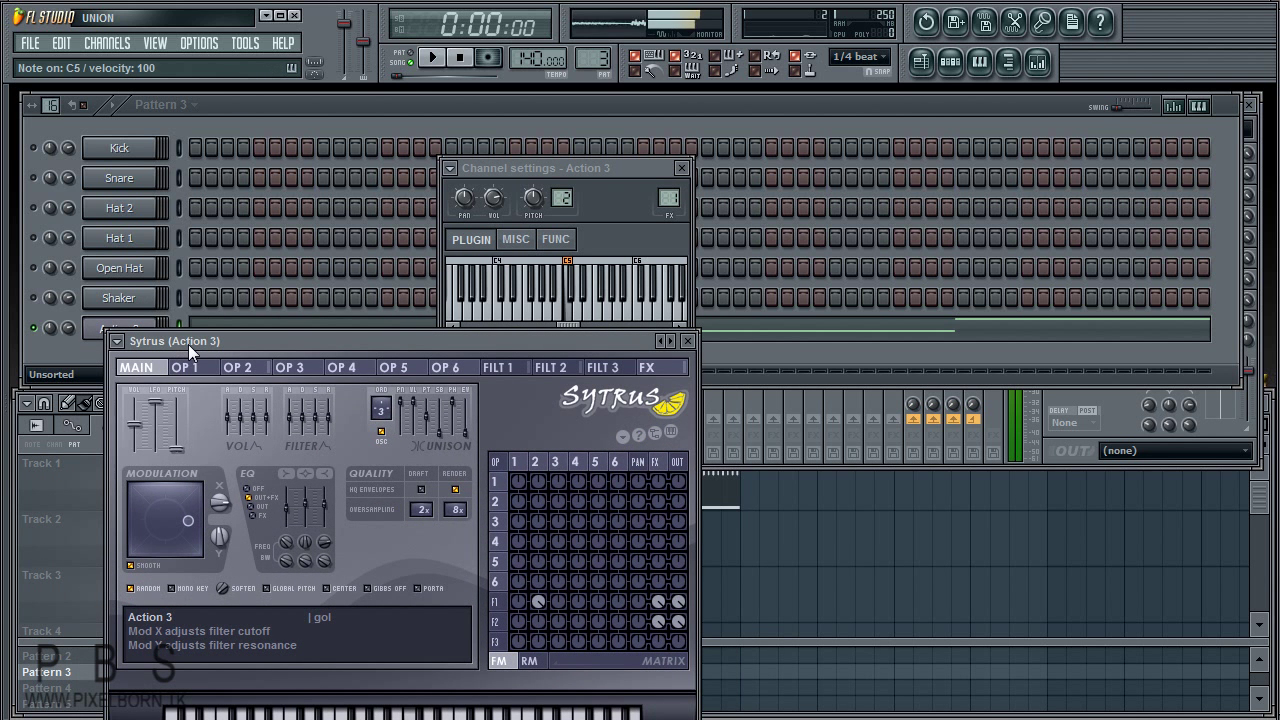
{"action": "left_click", "coordinate": [100, 332]}
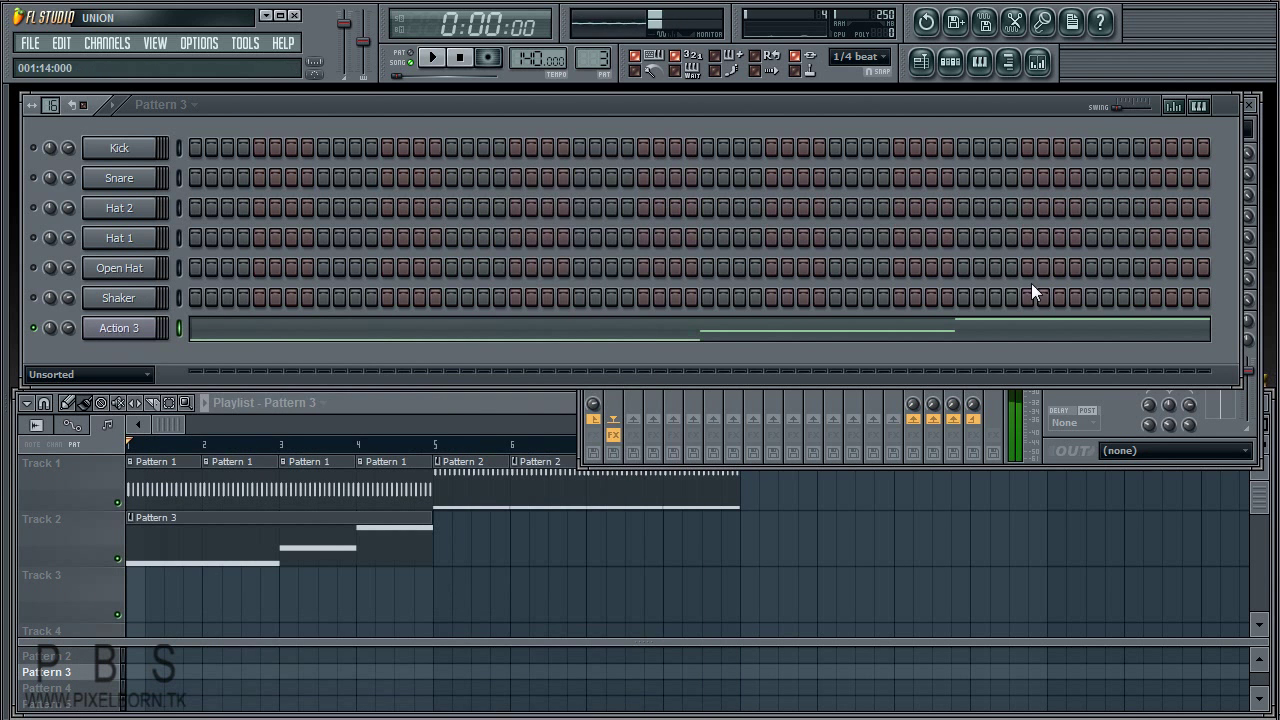
Step: Play the soloed Action 3 melody and open Fruity Filter from its mixer track
{"action": "left_click", "coordinate": [1111, 402]}
{"action": "key", "text": "space"}
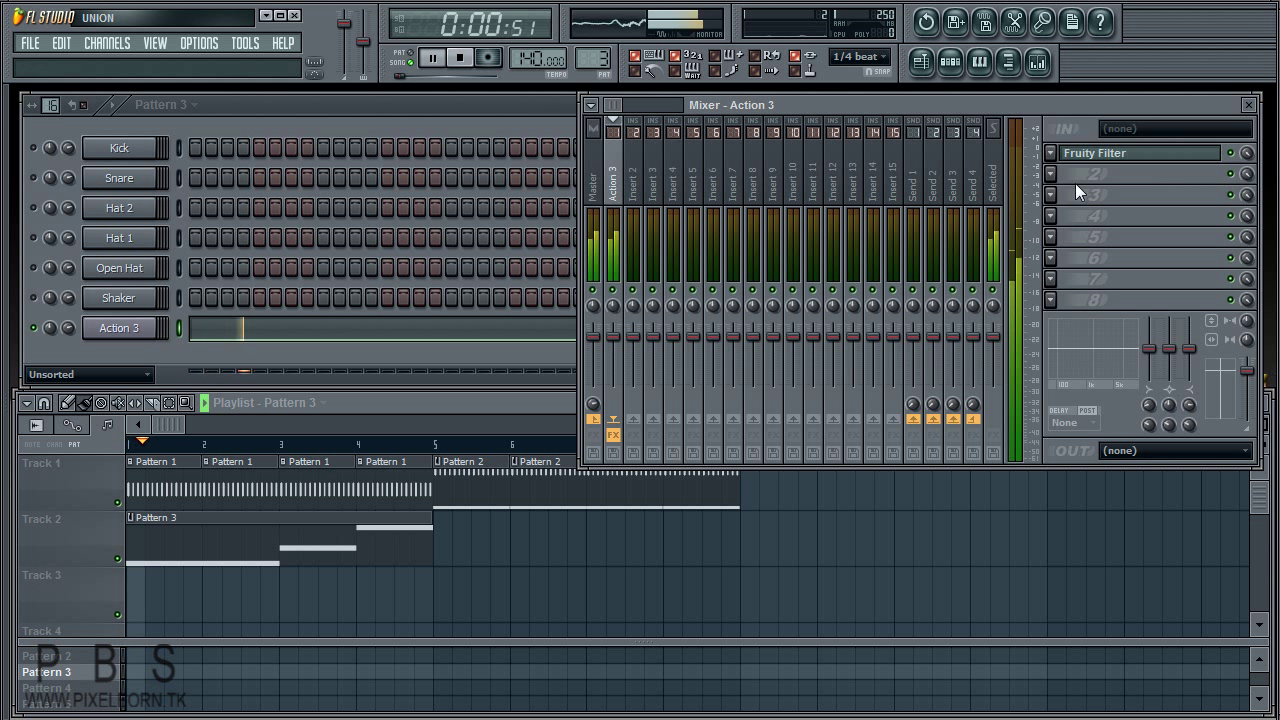
{"action": "left_click", "coordinate": [1116, 155]}
{"action": "left_click_drag", "start_coordinate": [745, 236], "coordinate": [842, 236]}
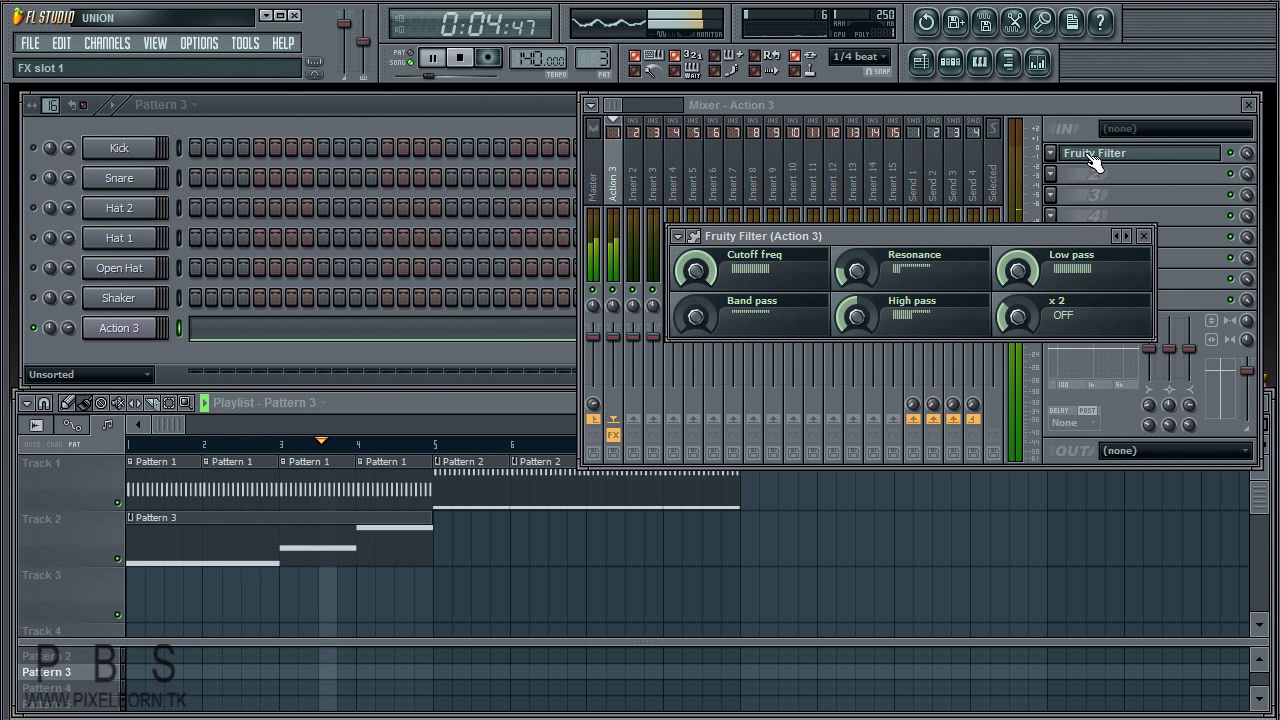
Step: Restart playback of the Action 3 melody and sweep Fruity Filter's cutoff frequency to hear its effect
{"action": "left_click_drag", "start_coordinate": [851, 241], "coordinate": [813, 241]}
{"action": "key", "text": "space"}
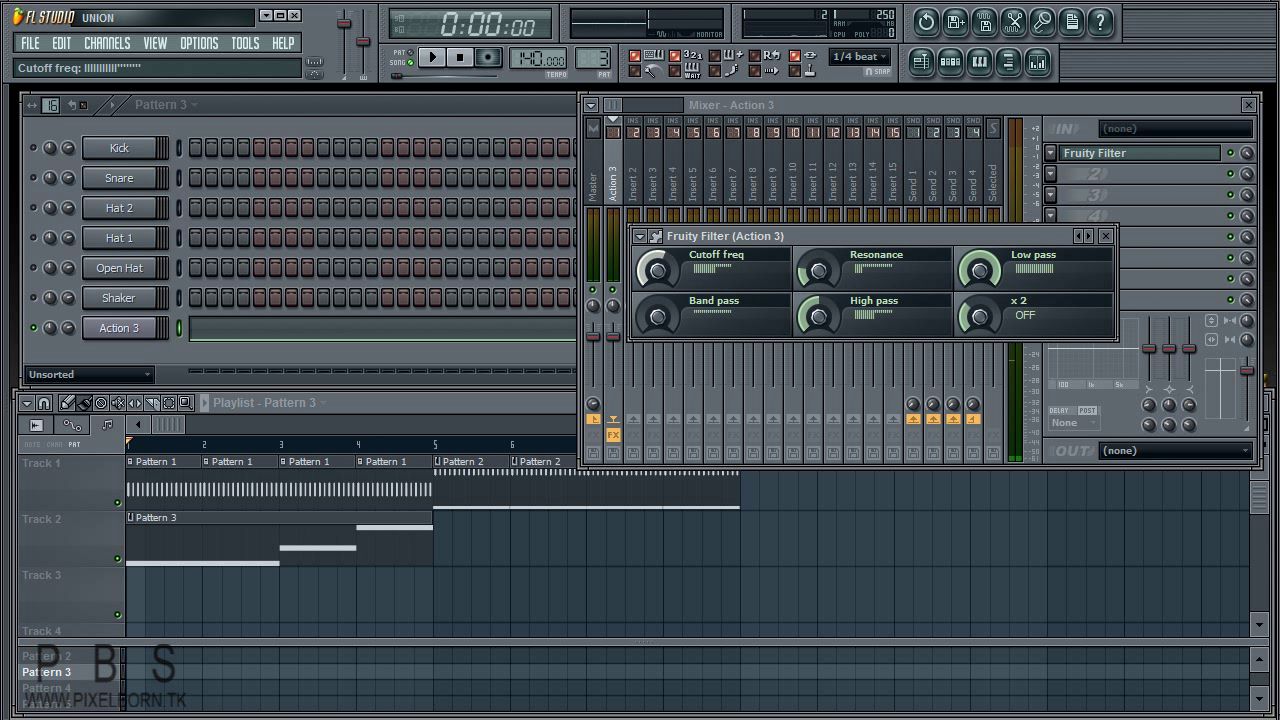
{"action": "key", "text": "space"}
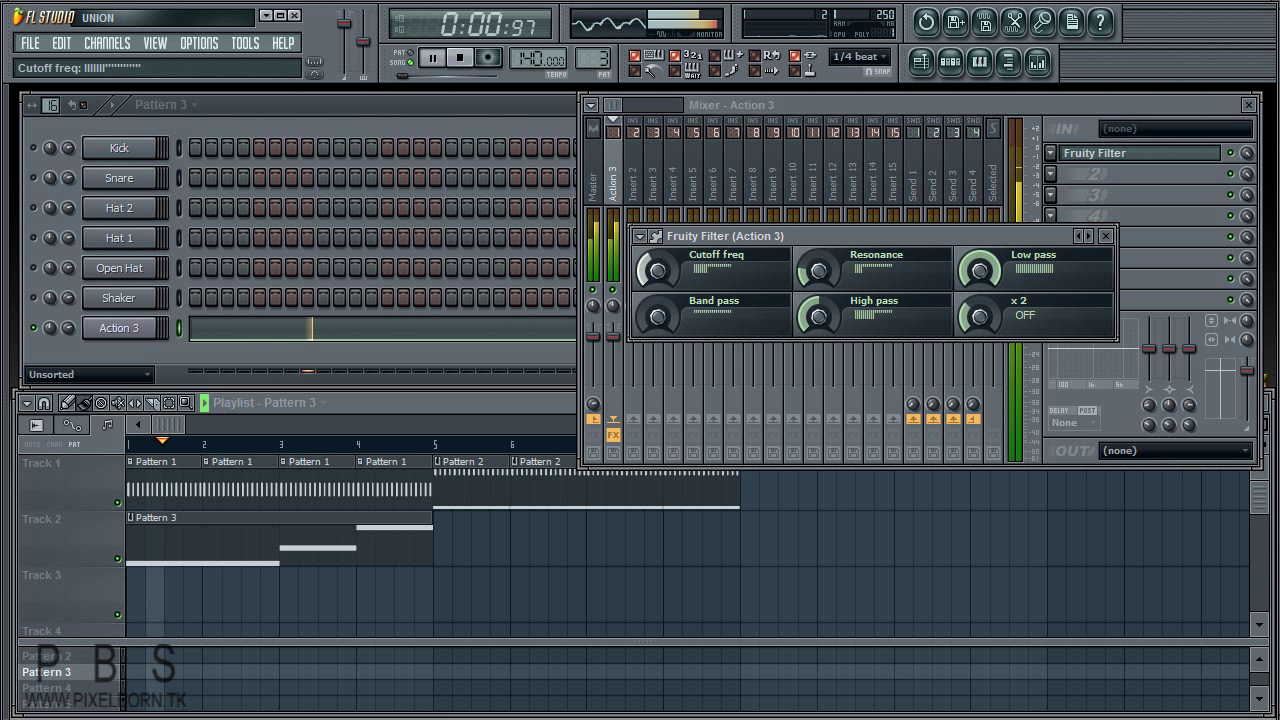
{"action": "mouse_move", "coordinate": [657, 271]}
{"action": "left_mouse_down"}
{"action": "mouse_move", "coordinate": [657, 240]}
{"action": "mouse_move", "coordinate": [657, 340]}
{"action": "mouse_move", "coordinate": [657, 250]}
{"action": "left_mouse_up"}
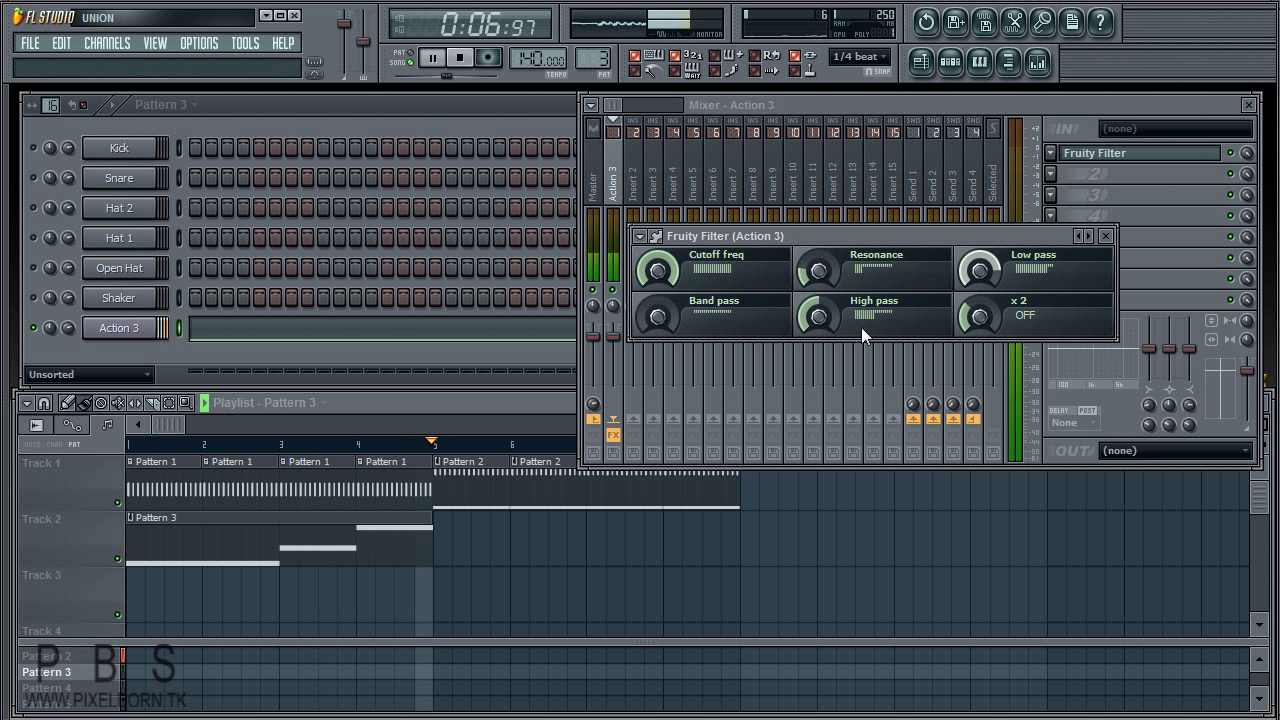
Step: Try Fruity Filter's high pass, reset the resonance, high pass, cutoff frequency and low pass to their defaults, and reposition the filter window
{"action": "left_click_drag", "start_coordinate": [818, 316], "coordinate": [812, 282]}
{"action": "right_click", "coordinate": [838, 277]}
{"action": "left_click", "coordinate": [851, 287]}
{"action": "right_click", "coordinate": [823, 315]}
{"action": "left_click", "coordinate": [842, 322]}
{"action": "right_click", "coordinate": [668, 269]}
{"action": "left_click", "coordinate": [691, 280]}
{"action": "right_click", "coordinate": [980, 271]}
{"action": "left_click", "coordinate": [989, 276]}
{"action": "left_click_drag", "start_coordinate": [976, 233], "coordinate": [1006, 244]}
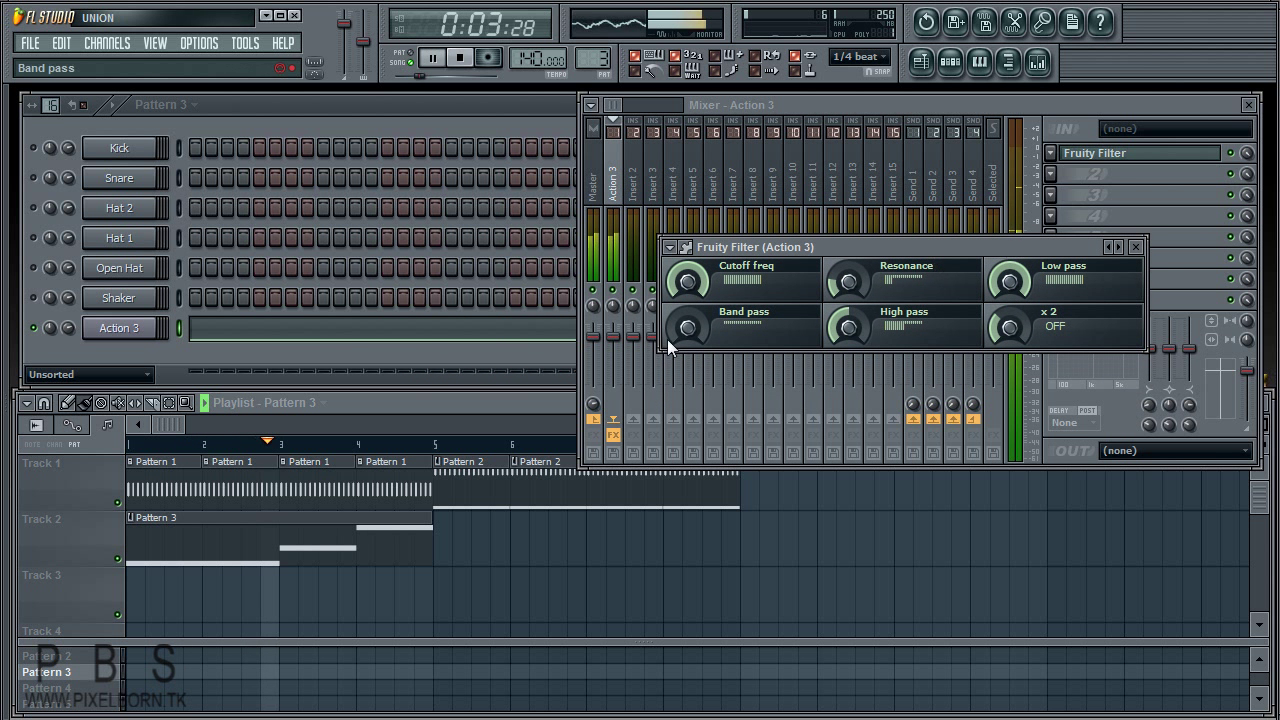
Step: Stop playback and select bars 1 through 4 on the playlist timeline, keeping Fruity Filter's controls accessible
{"action": "key", "text": "space"}
{"action": "left_click", "coordinate": [417, 536]}
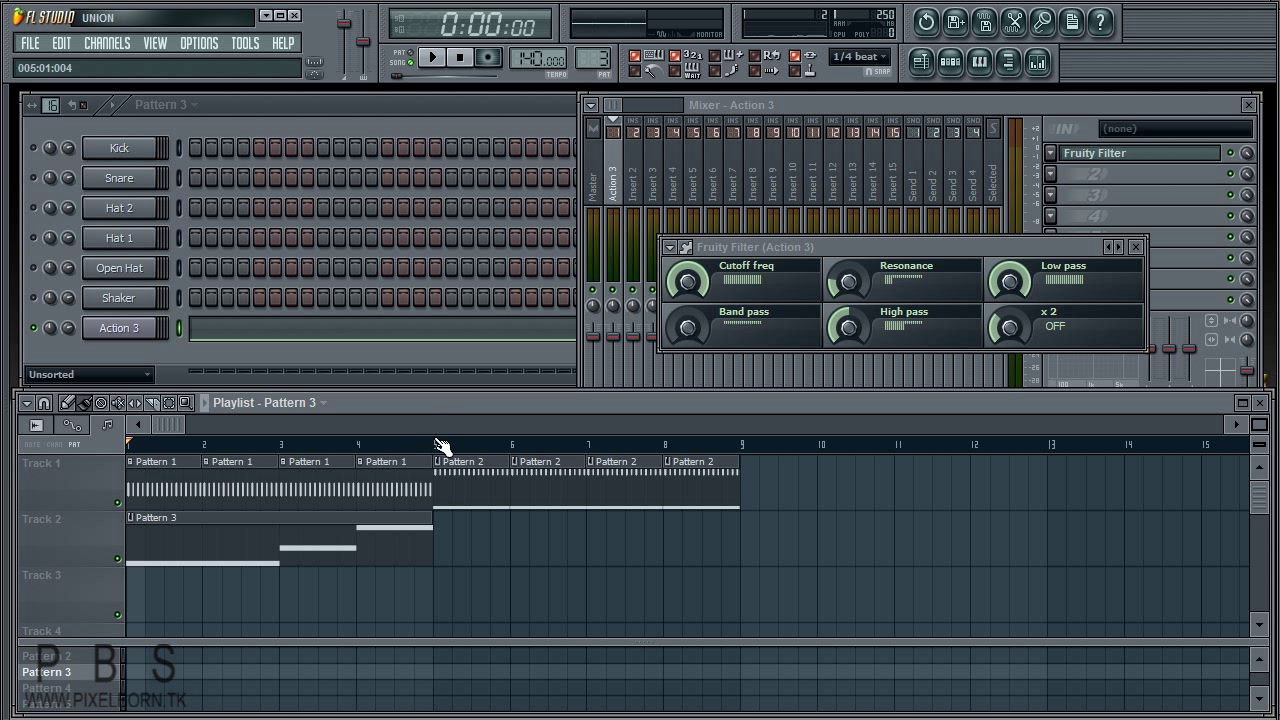
{"action": "left_click_drag", "start_coordinate": [435, 446], "coordinate": [130, 446]}
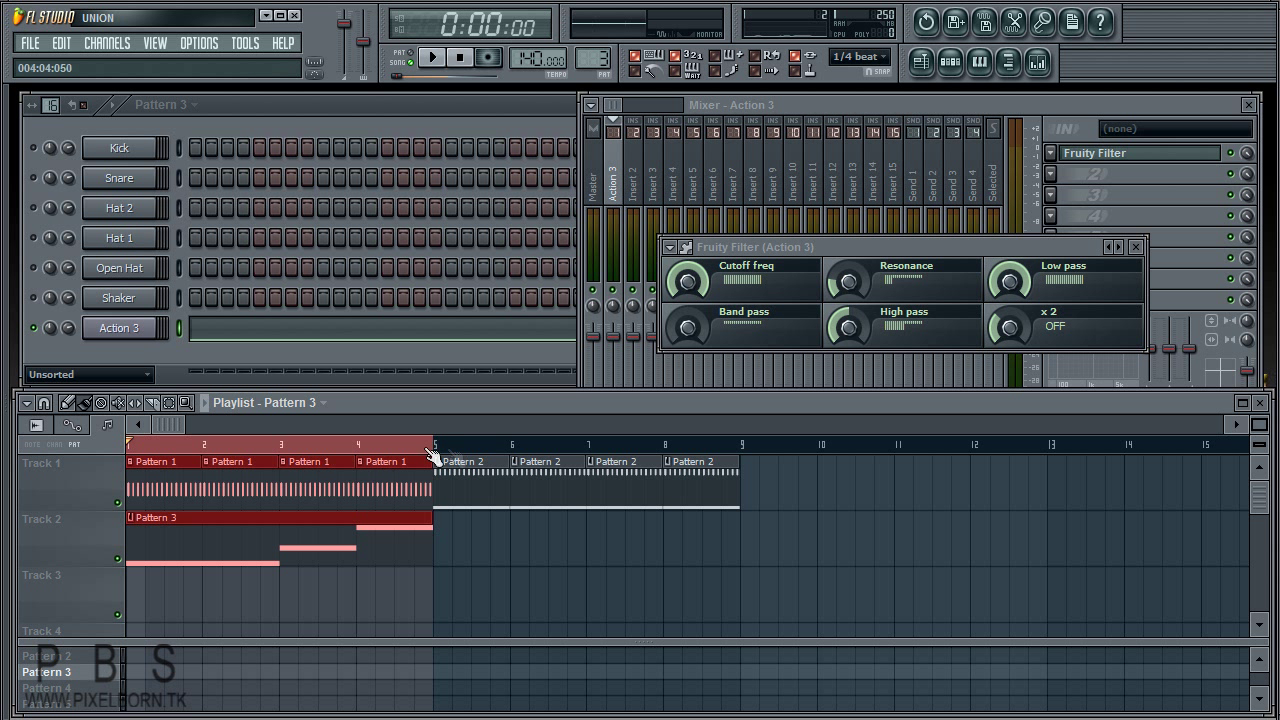
{"action": "right_click", "coordinate": [695, 285]}
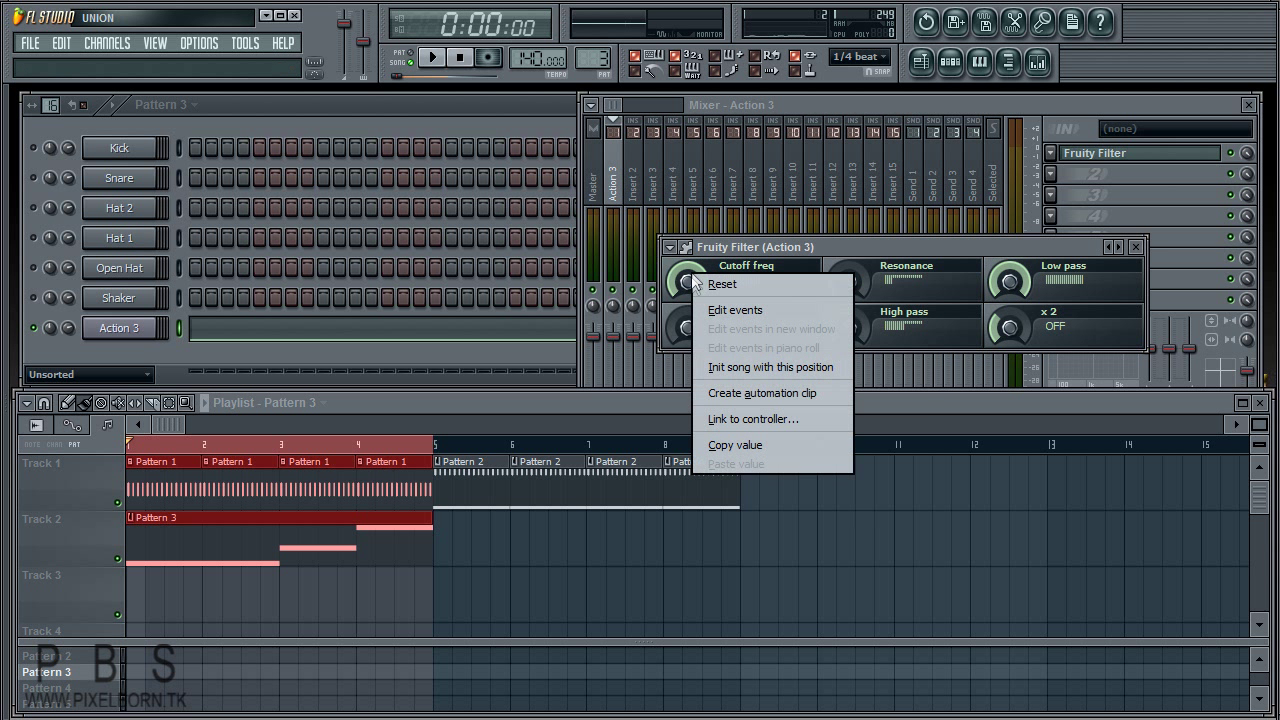
{"action": "left_click_drag", "start_coordinate": [891, 246], "coordinate": [794, 252]}
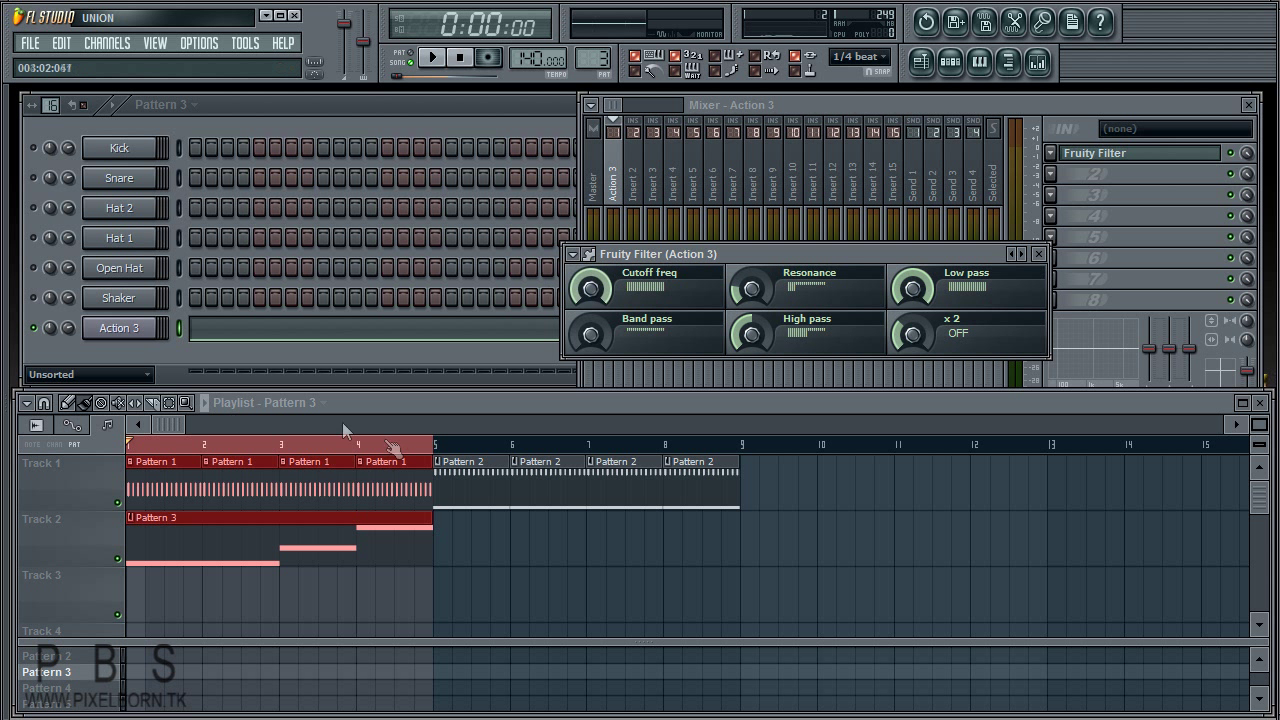
Step: Create automation clips for Fruity Filter's cutoff frequency, high pass and low pass over the selected bars
{"action": "right_click", "coordinate": [592, 289]}
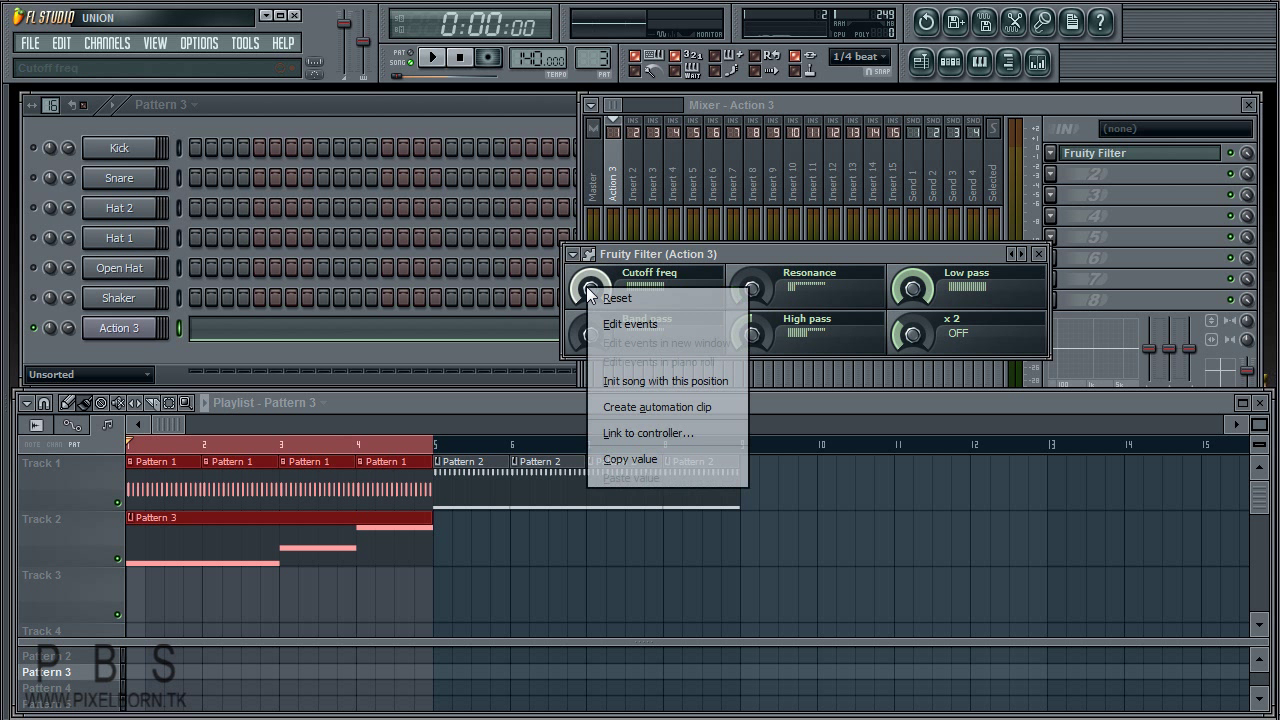
{"action": "left_click", "coordinate": [690, 407]}
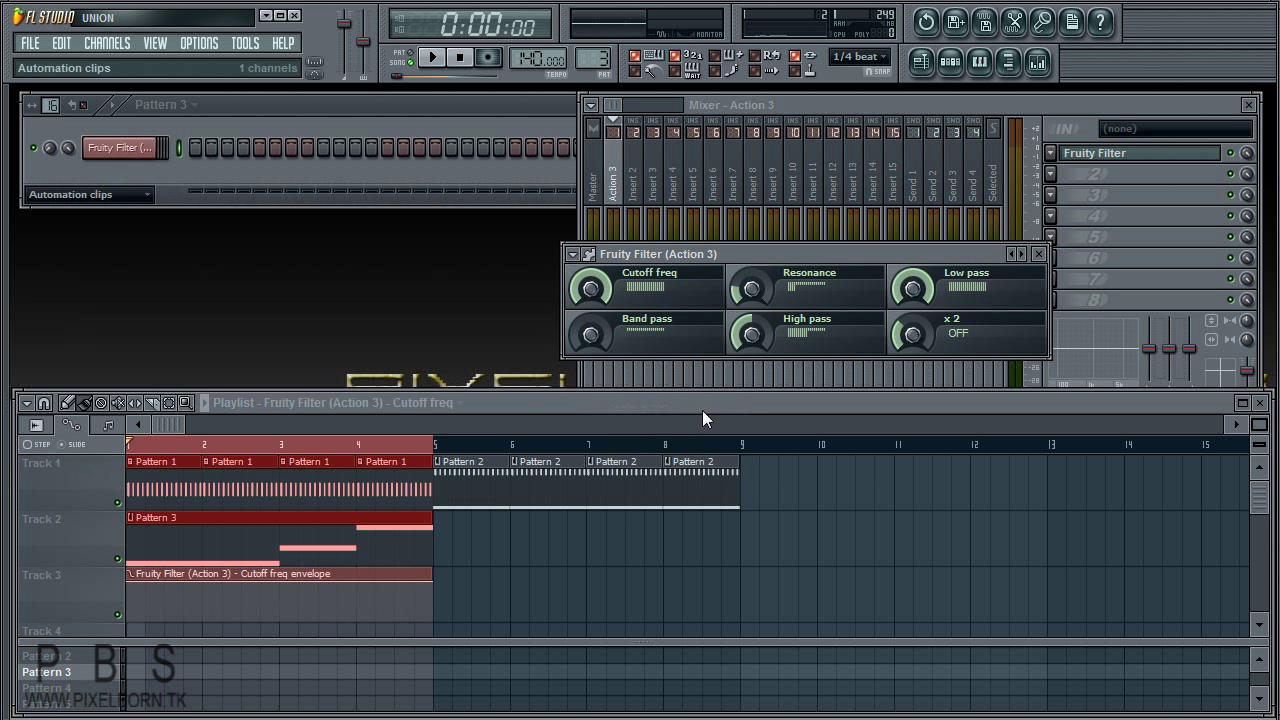
{"action": "right_click", "coordinate": [757, 340]}
{"action": "left_click", "coordinate": [848, 453]}
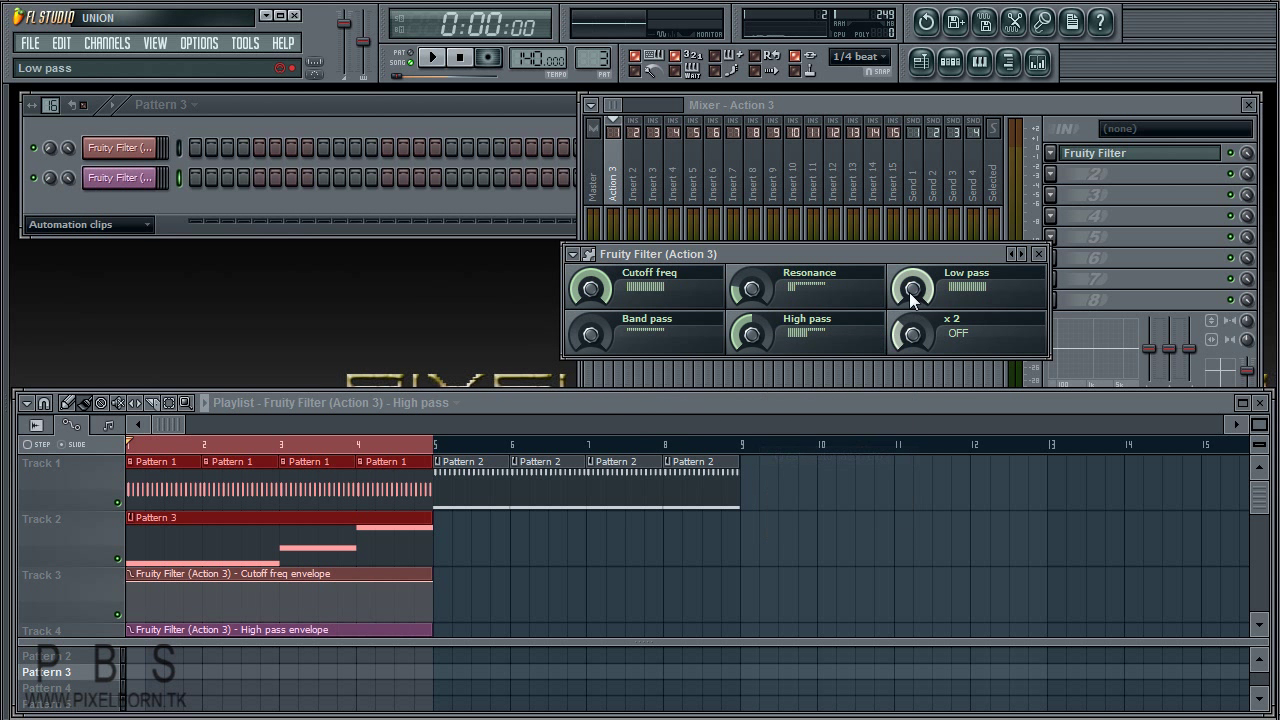
{"action": "right_click", "coordinate": [909, 289]}
{"action": "left_click", "coordinate": [974, 404]}
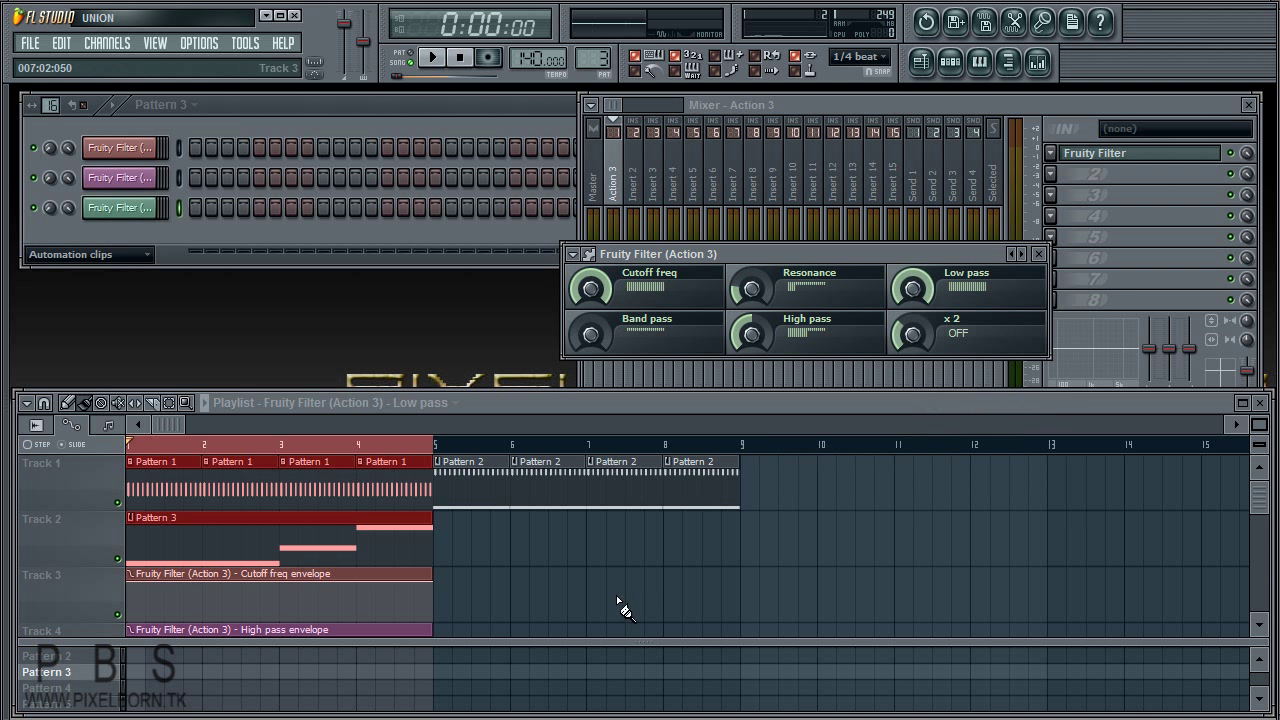
Step: Enlarge the playlist window so all three automation clips fit and clear the time selection
{"action": "left_click", "coordinate": [536, 488]}
{"action": "left_click_drag", "start_coordinate": [503, 393], "coordinate": [500, 291]}
{"action": "left_click_drag", "start_coordinate": [497, 610], "coordinate": [497, 706]}
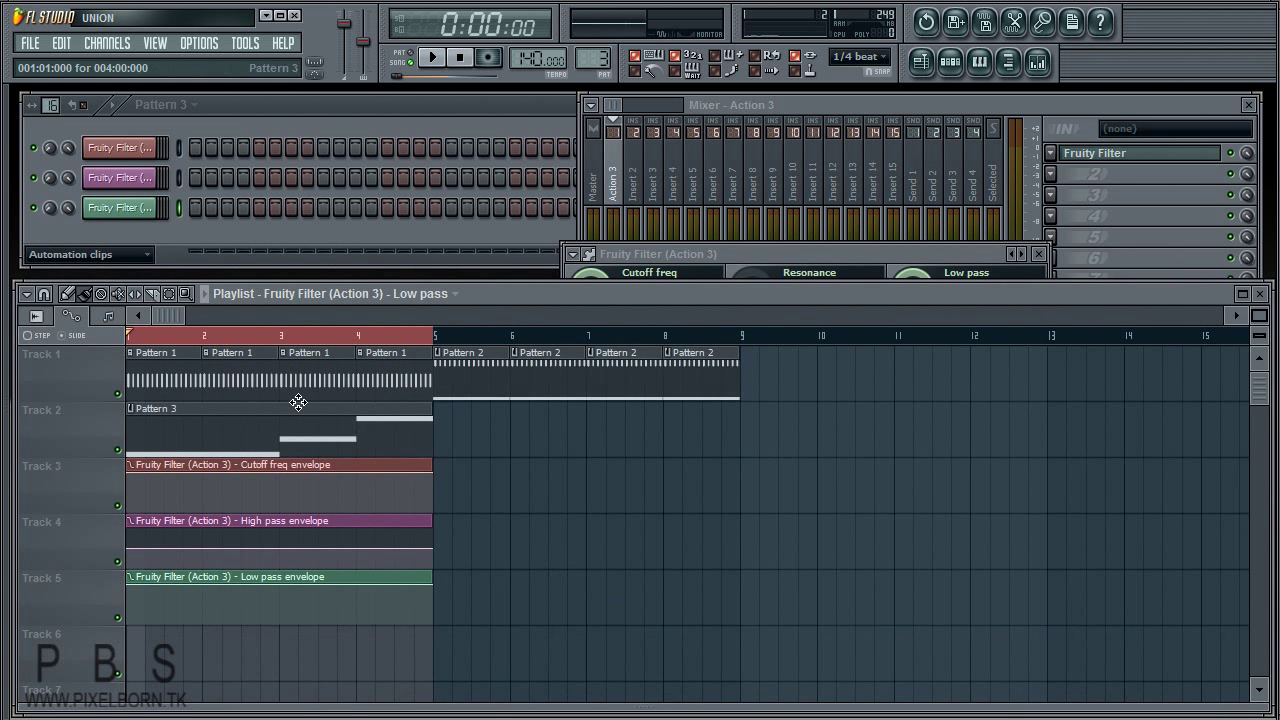
{"action": "left_click", "coordinate": [255, 341], "text": "ctrl"}
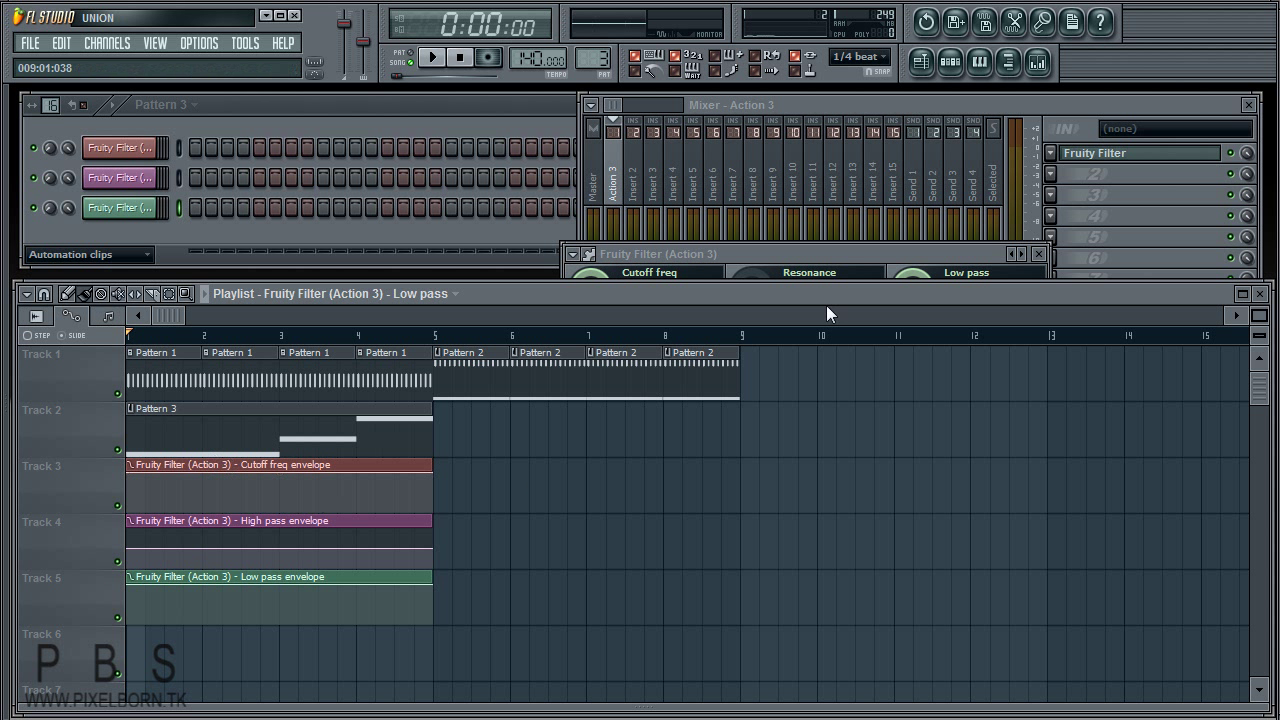
Step: Bring Fruity Filter to the front, check the automation option of its resonance knob, and move its window above the playlist clips
{"action": "left_click", "coordinate": [746, 258]}
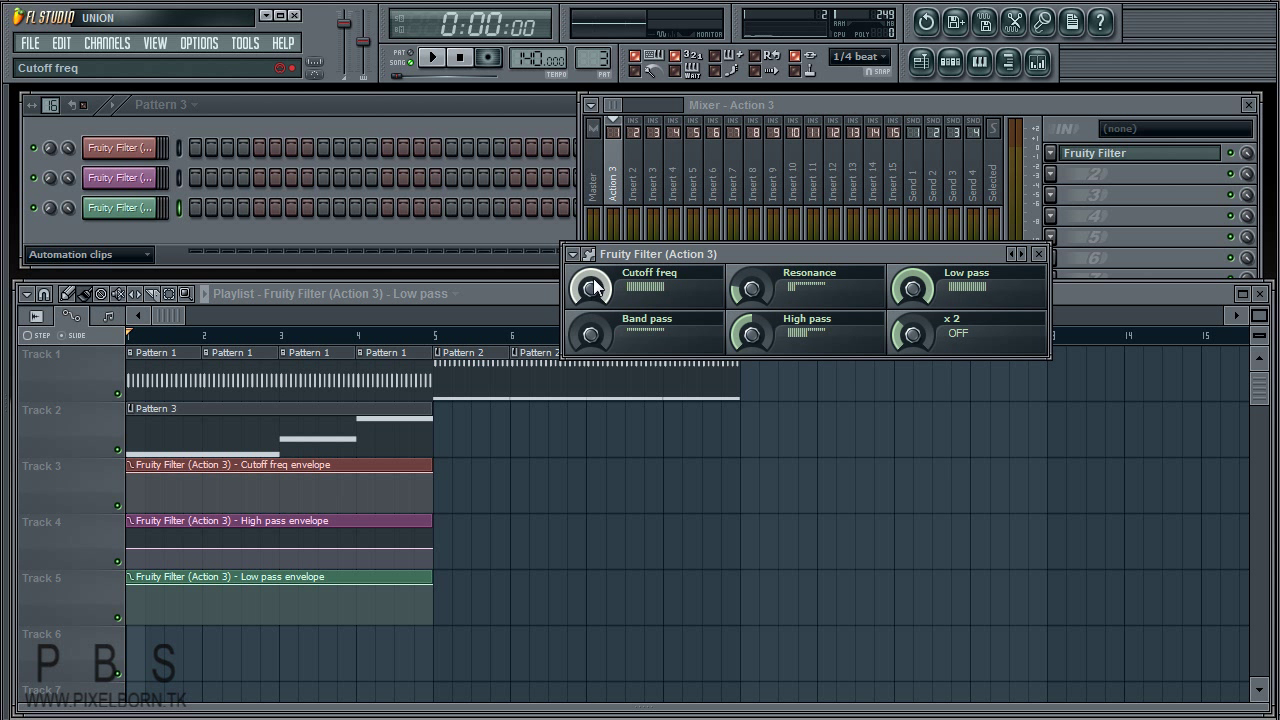
{"action": "left_click", "coordinate": [849, 490]}
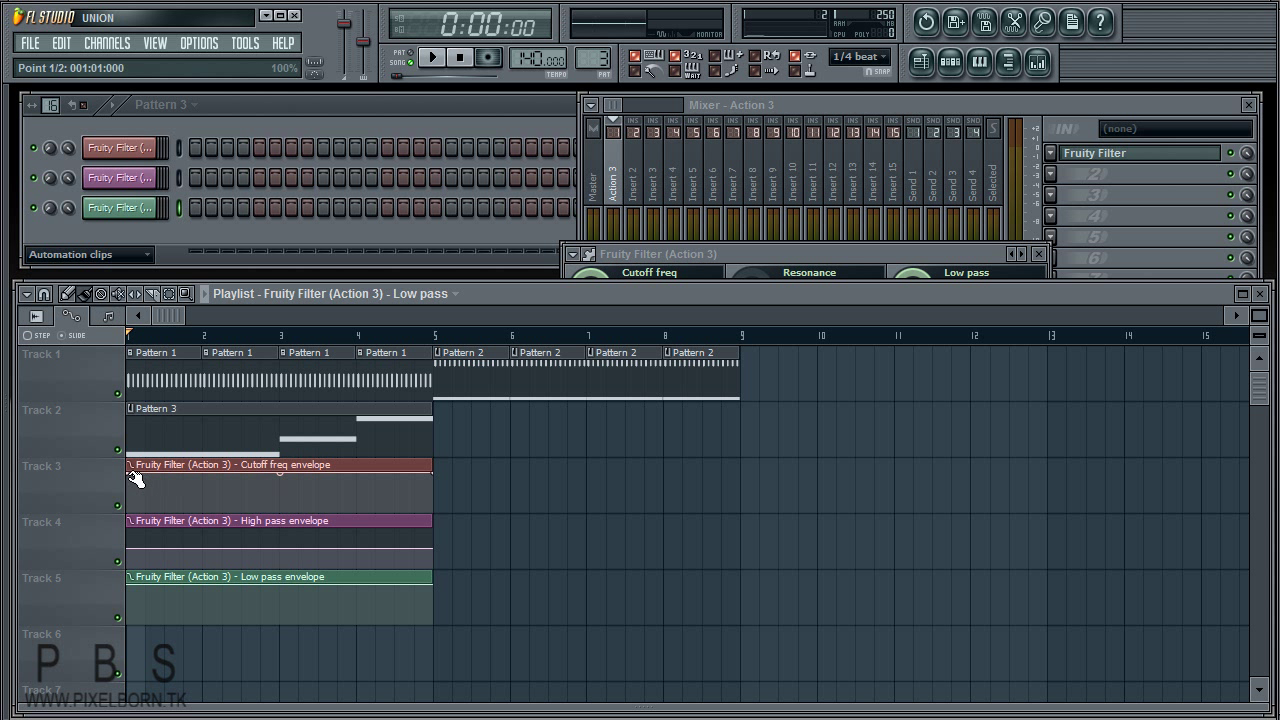
{"action": "left_click", "coordinate": [659, 276]}
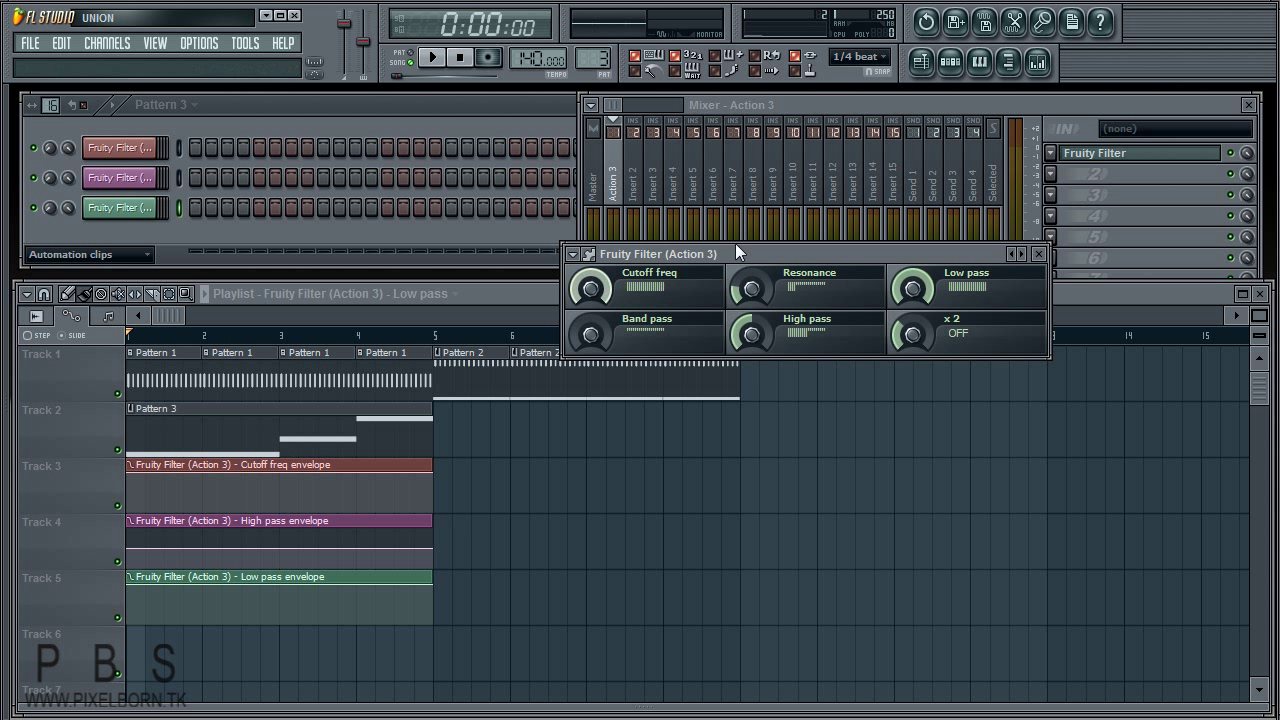
{"action": "left_click_drag", "start_coordinate": [753, 250], "coordinate": [757, 224]}
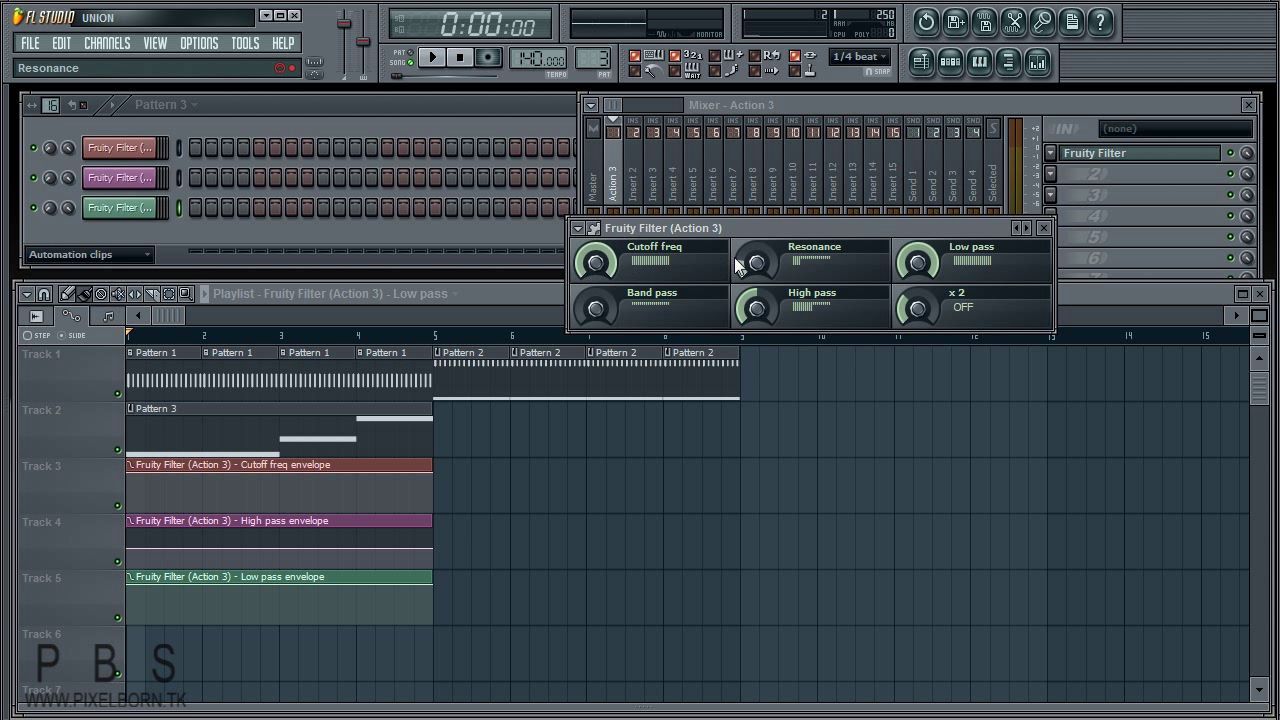
{"action": "right_click", "coordinate": [773, 259]}
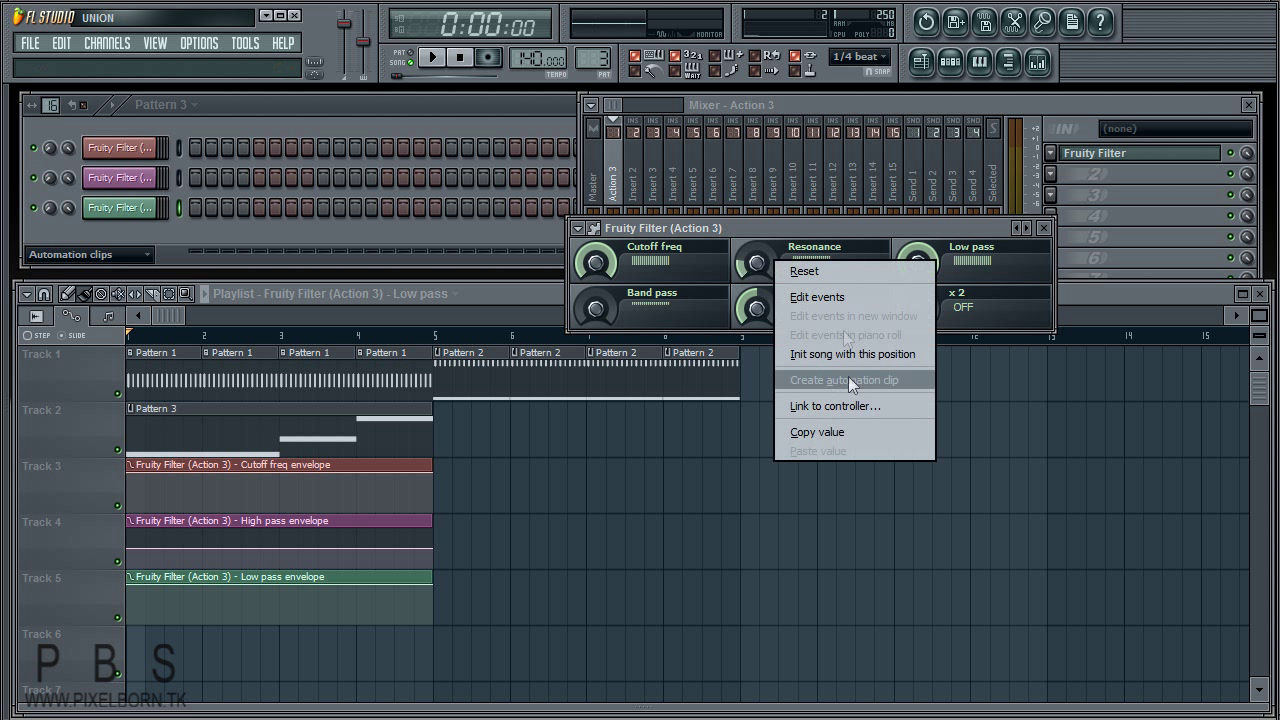
{"action": "left_click", "coordinate": [856, 228]}
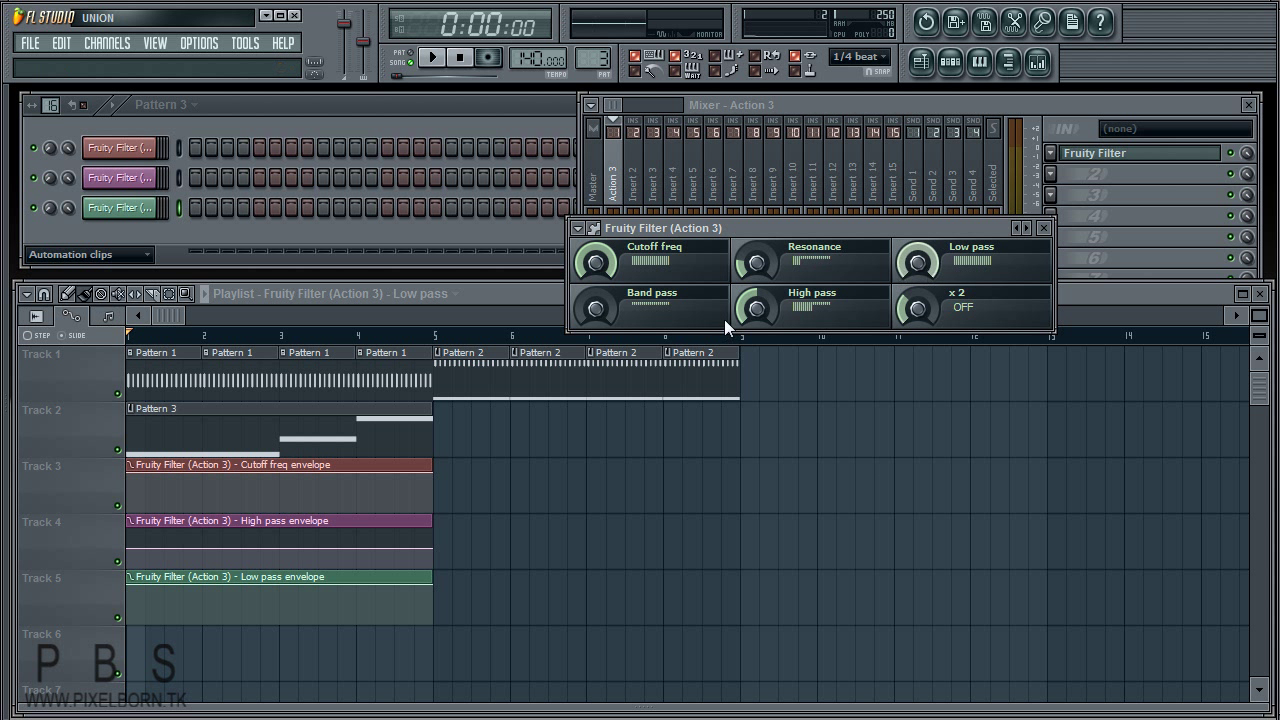
{"action": "left_click_drag", "start_coordinate": [772, 228], "coordinate": [786, 170]}
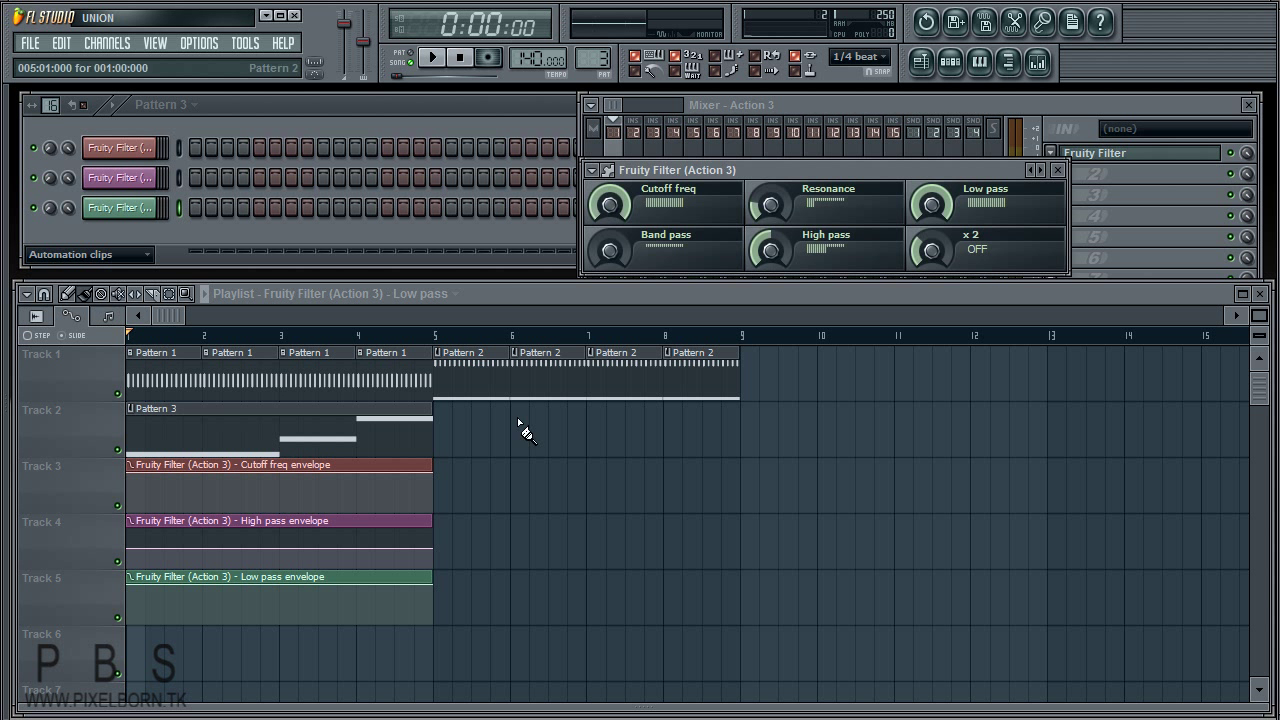
{"action": "left_click", "coordinate": [567, 529]}
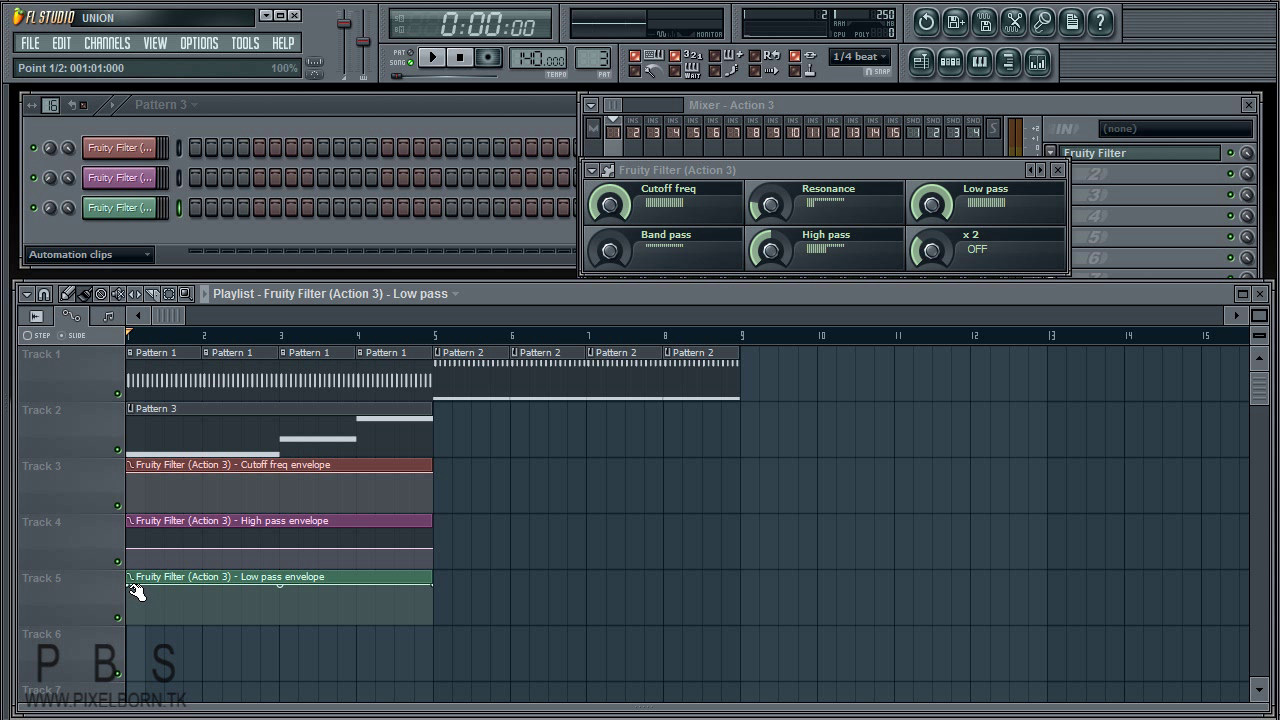
Step: Lower the start points of the low pass, high pass and cutoff frequency envelopes to the bottom so each ramps upward until bar 5
{"action": "left_click_drag", "start_coordinate": [133, 587], "coordinate": [128, 597]}
{"action": "left_click_drag", "start_coordinate": [132, 586], "coordinate": [126, 622]}
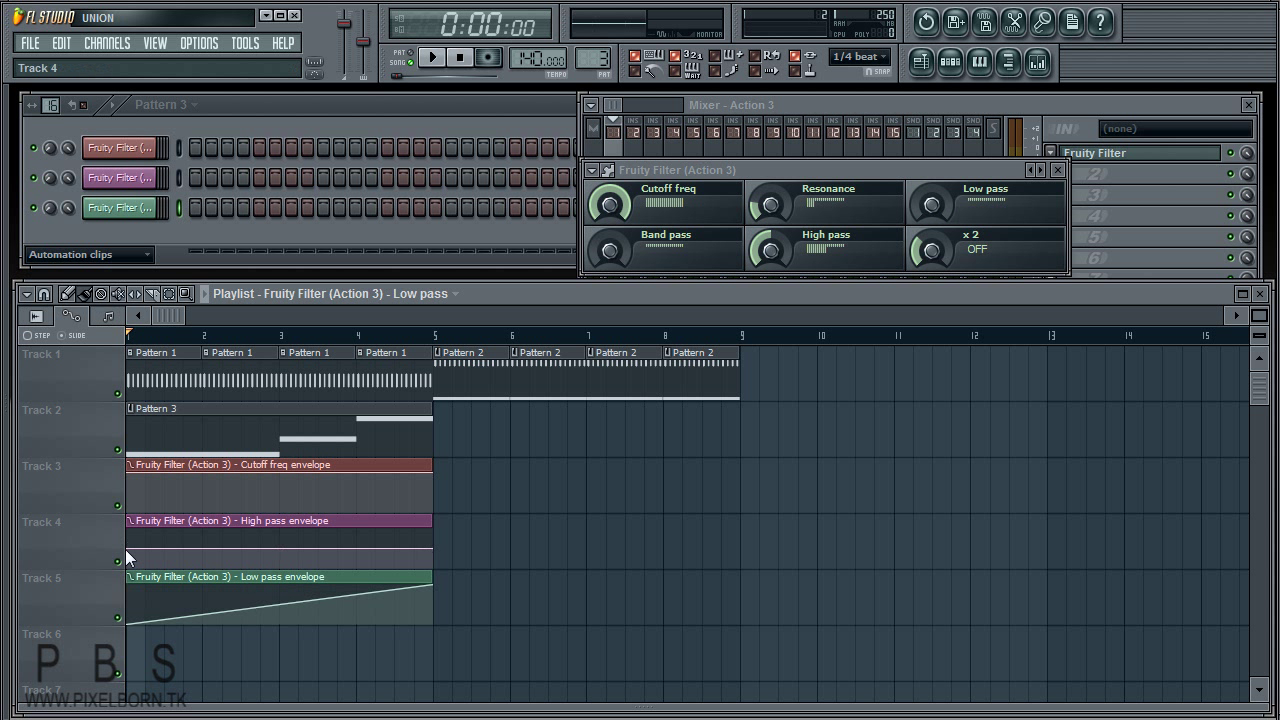
{"action": "left_click_drag", "start_coordinate": [125, 549], "coordinate": [127, 598]}
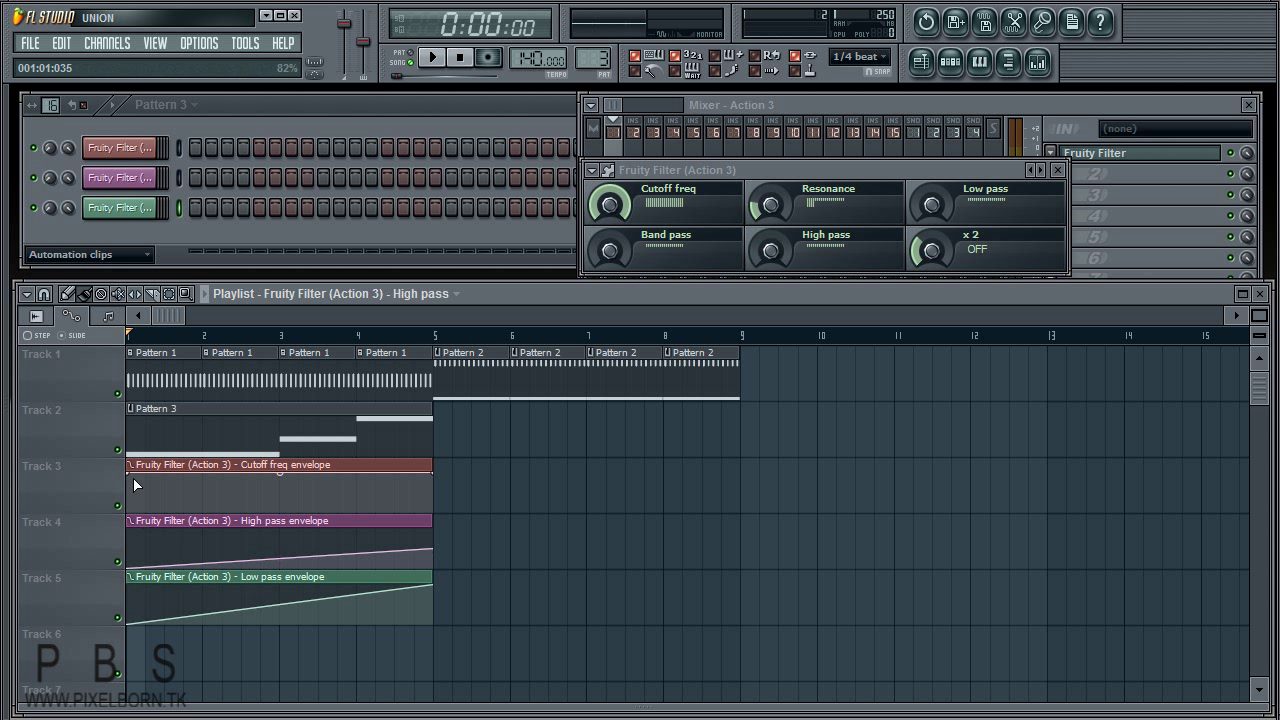
{"action": "left_click_drag", "start_coordinate": [131, 473], "coordinate": [110, 541]}
Step: Play the song from the start through bar 4 to hear the rising filter automation, and stop playback
{"action": "key", "text": "space"}
{"action": "key", "text": "space"}
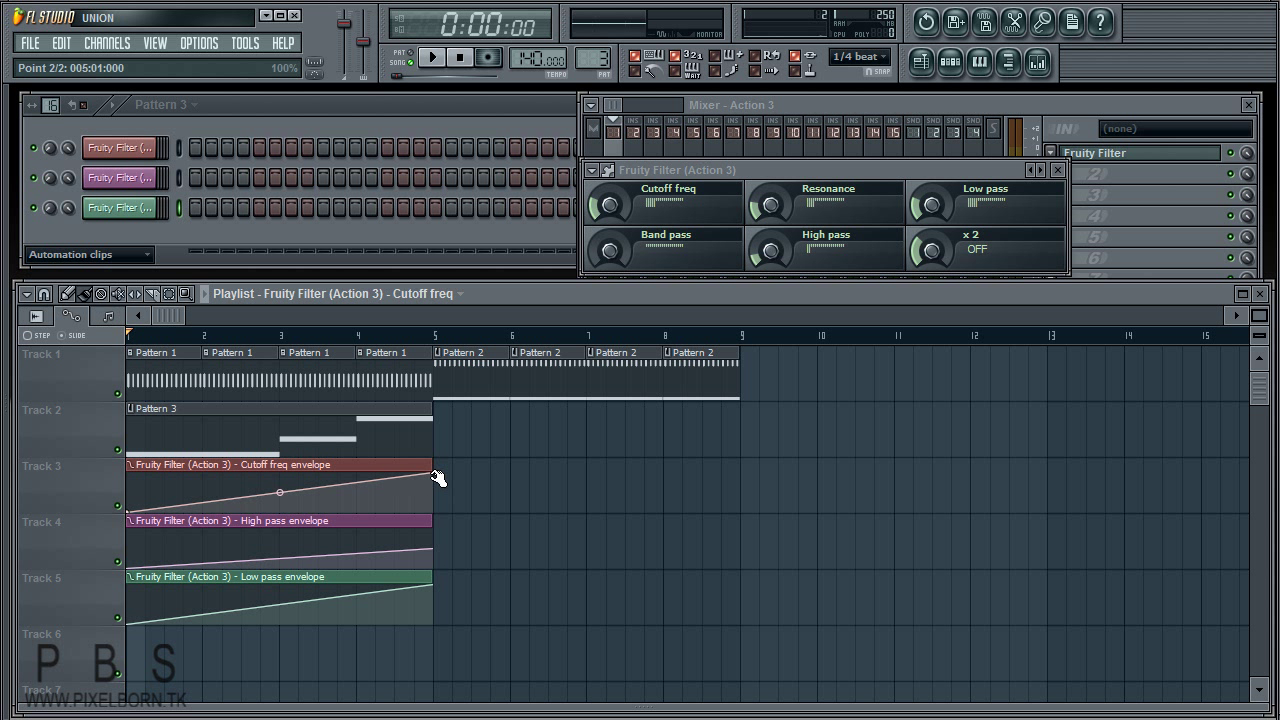
{"action": "key", "text": "space"}
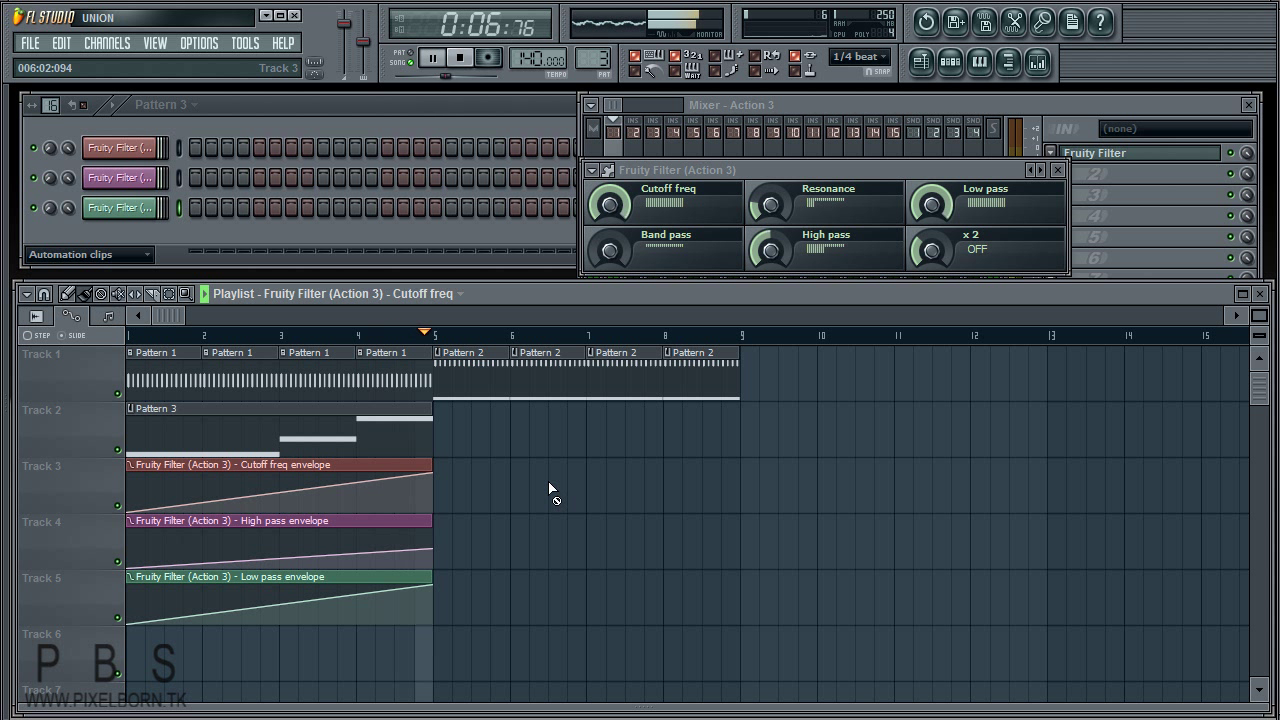
{"action": "key", "text": "space"}
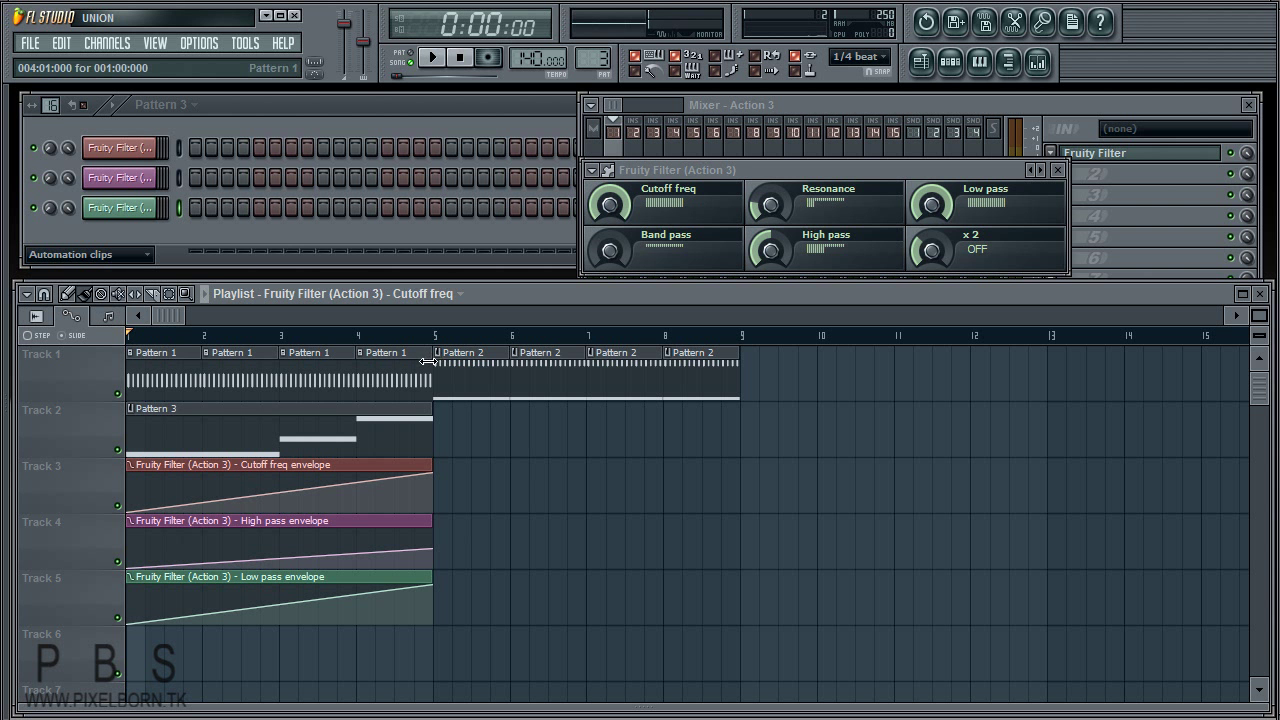
Step: Switch the channel rack back from the automation clips to the drum channels with solo off, and bring up the mixer
{"action": "left_click", "coordinate": [44, 232]}
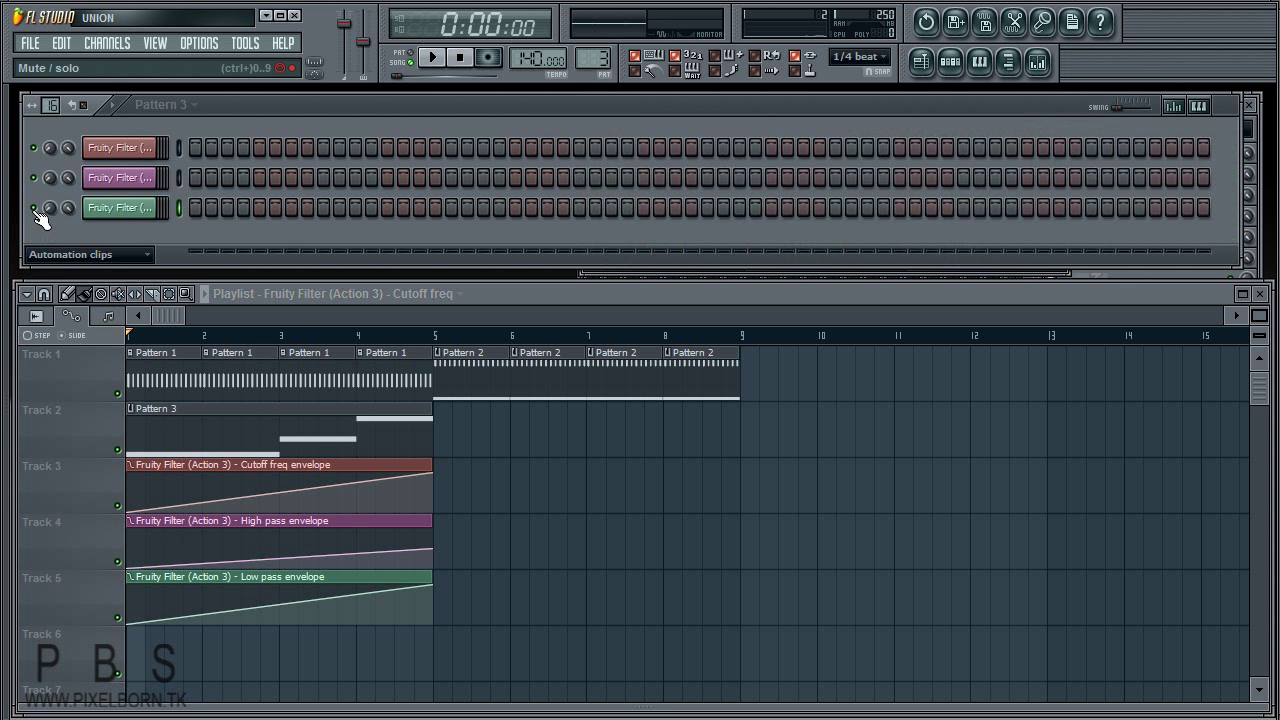
{"action": "left_click", "coordinate": [100, 254]}
{"action": "left_click", "coordinate": [95, 268]}
{"action": "left_click", "coordinate": [523, 494]}
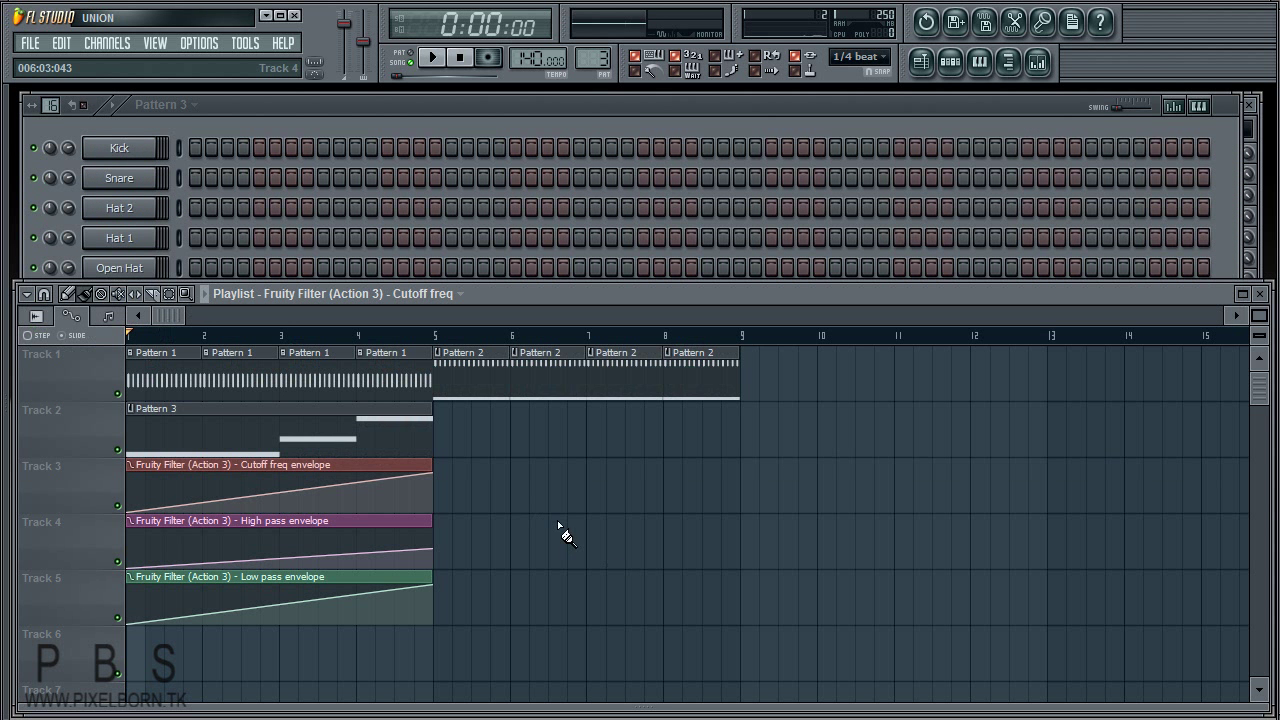
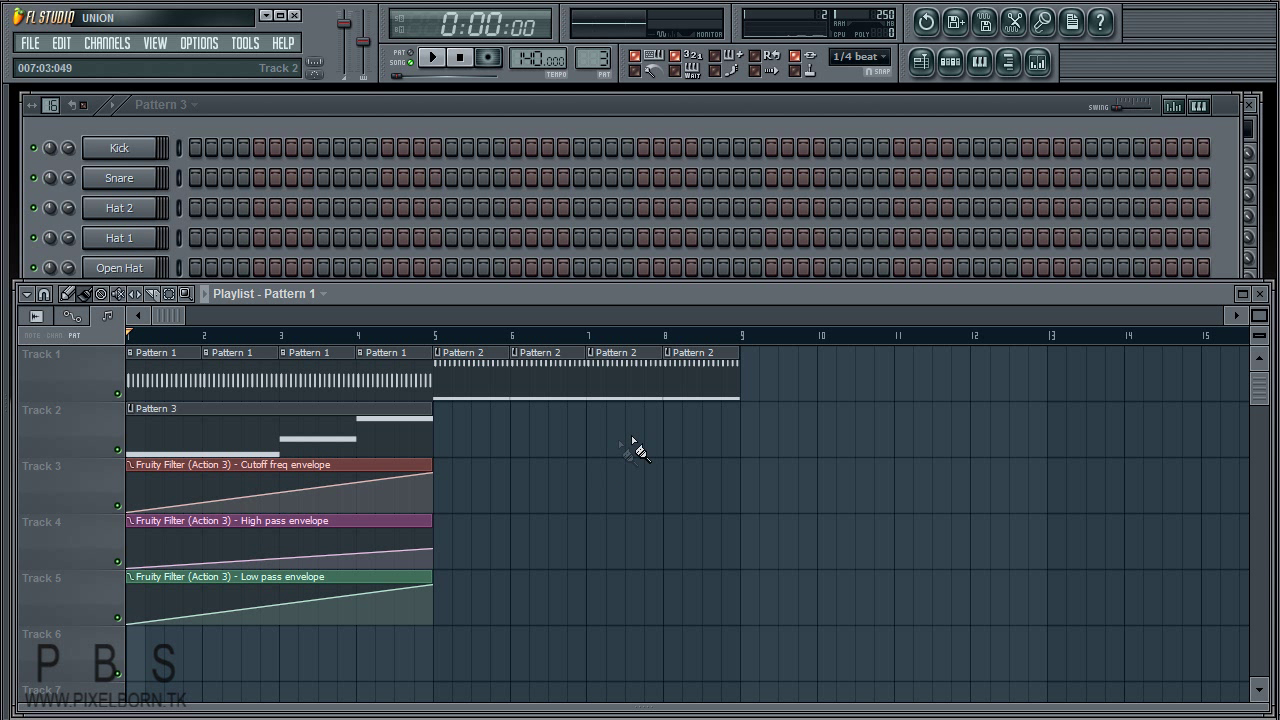
{"action": "key", "text": "F9"}
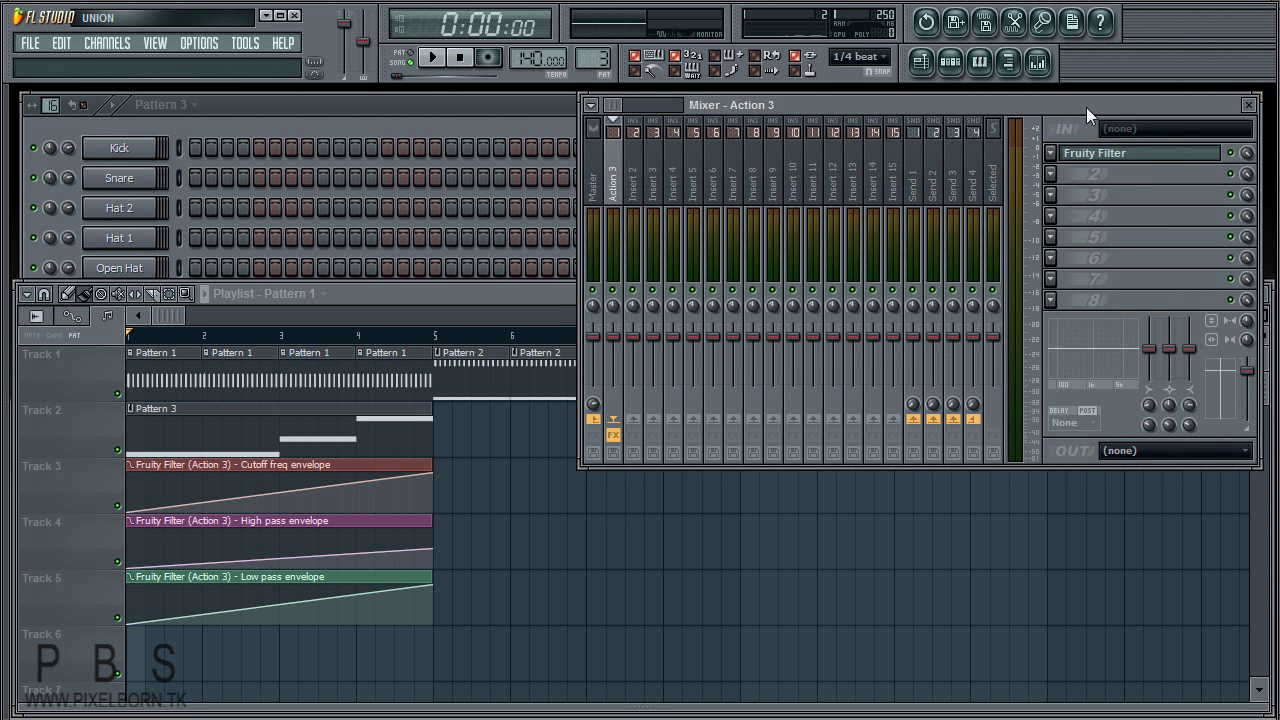
{"action": "left_click_drag", "start_coordinate": [1090, 110], "coordinate": [1092, 102]}
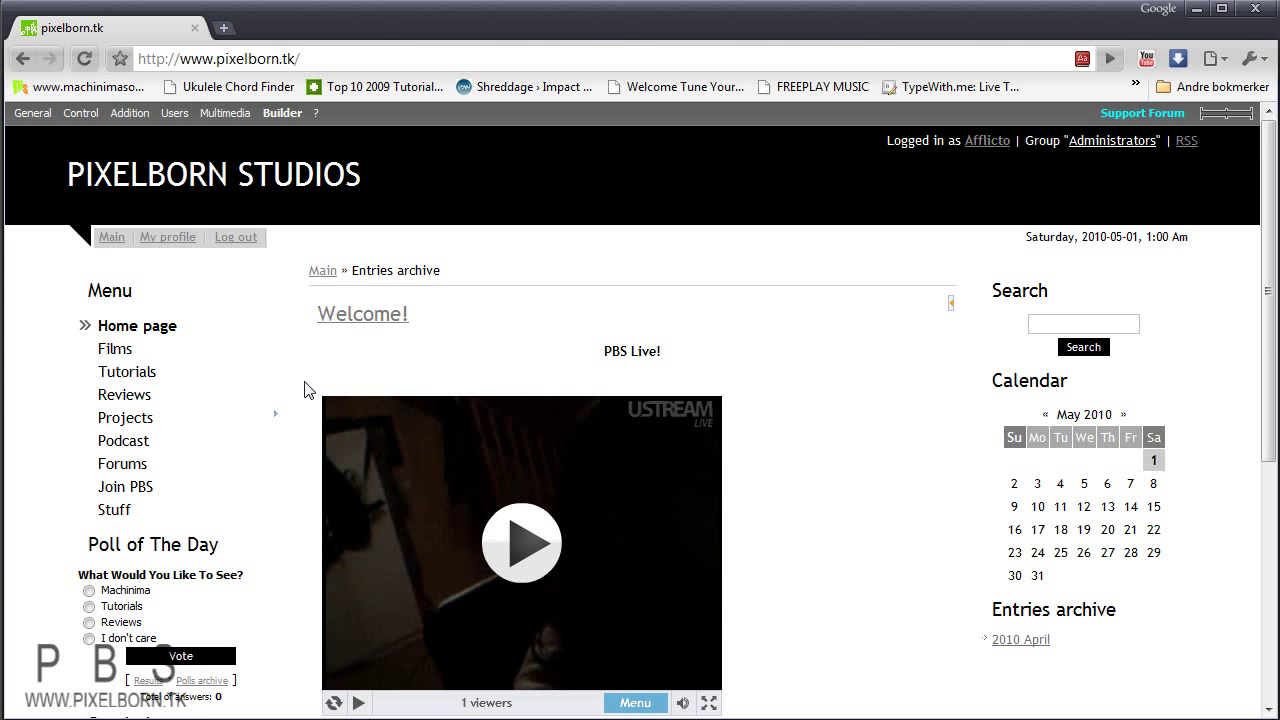
Step: Switch to the browser and look over the pixelborn.tk home page, including its site menu and live video section
{"action": "scroll", "coordinate": [305, 393], "scroll_direction": "down", "scroll_amount": 2}
{"action": "scroll", "coordinate": [500, 326], "scroll_direction": "up", "scroll_amount": 2}
{"action": "scroll", "coordinate": [418, 342], "scroll_direction": "down", "scroll_amount": 2}
{"action": "scroll", "coordinate": [418, 342], "scroll_direction": "down", "scroll_amount": 1}
{"action": "scroll", "coordinate": [720, 400], "scroll_direction": "up", "scroll_amount": 2}
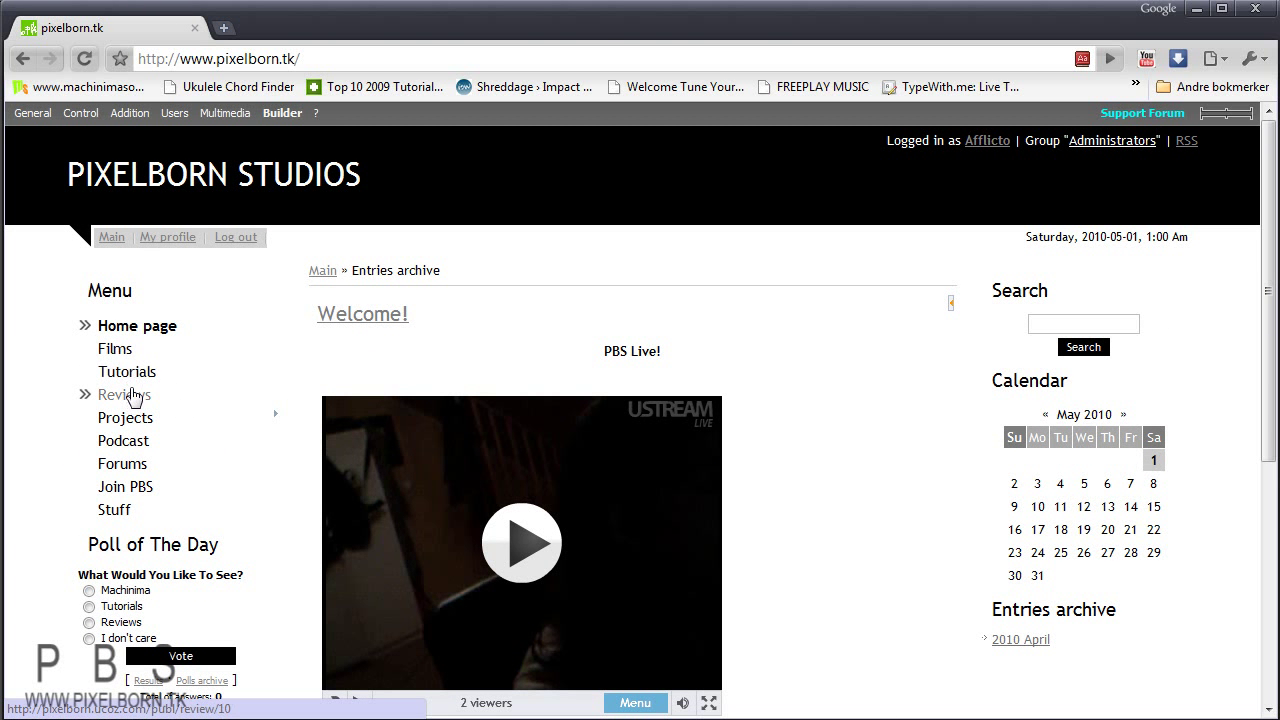
{"action": "scroll", "coordinate": [134, 395], "scroll_direction": "down", "scroll_amount": 1}
{"action": "scroll", "coordinate": [134, 395], "scroll_direction": "down", "scroll_amount": 3}
{"action": "scroll", "coordinate": [135, 395], "scroll_direction": "up", "scroll_amount": 2}
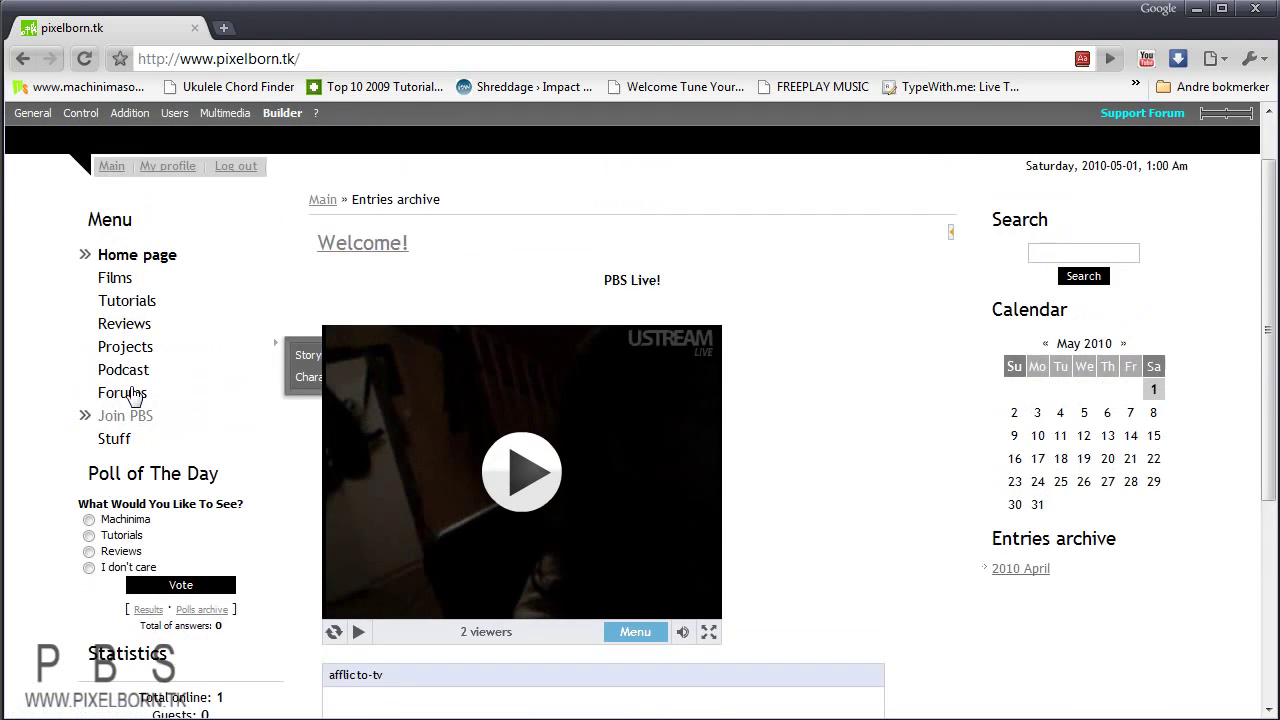
{"action": "scroll", "coordinate": [134, 395], "scroll_direction": "up", "scroll_amount": 1}
{"action": "scroll", "coordinate": [134, 395], "scroll_direction": "down", "scroll_amount": 1}
{"action": "middle_click", "coordinate": [51, 450]}
{"action": "middle_click", "coordinate": [52, 398]}
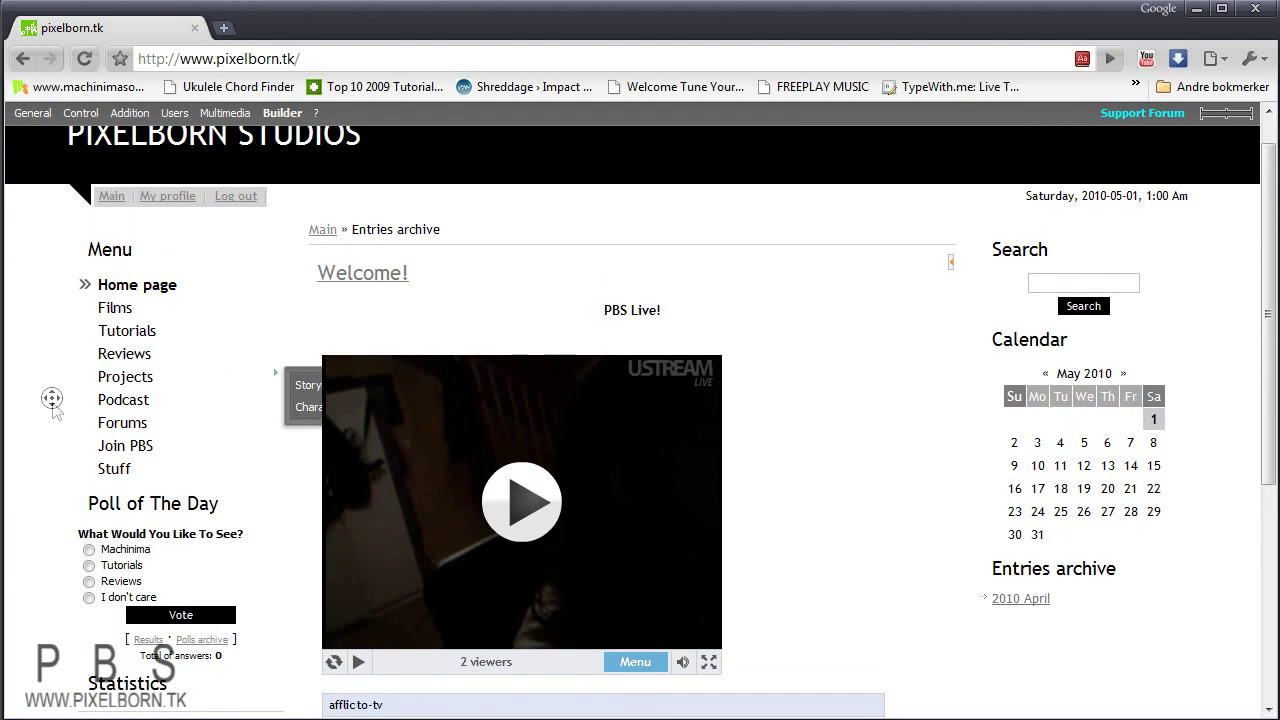
{"action": "middle_click", "coordinate": [52, 376]}
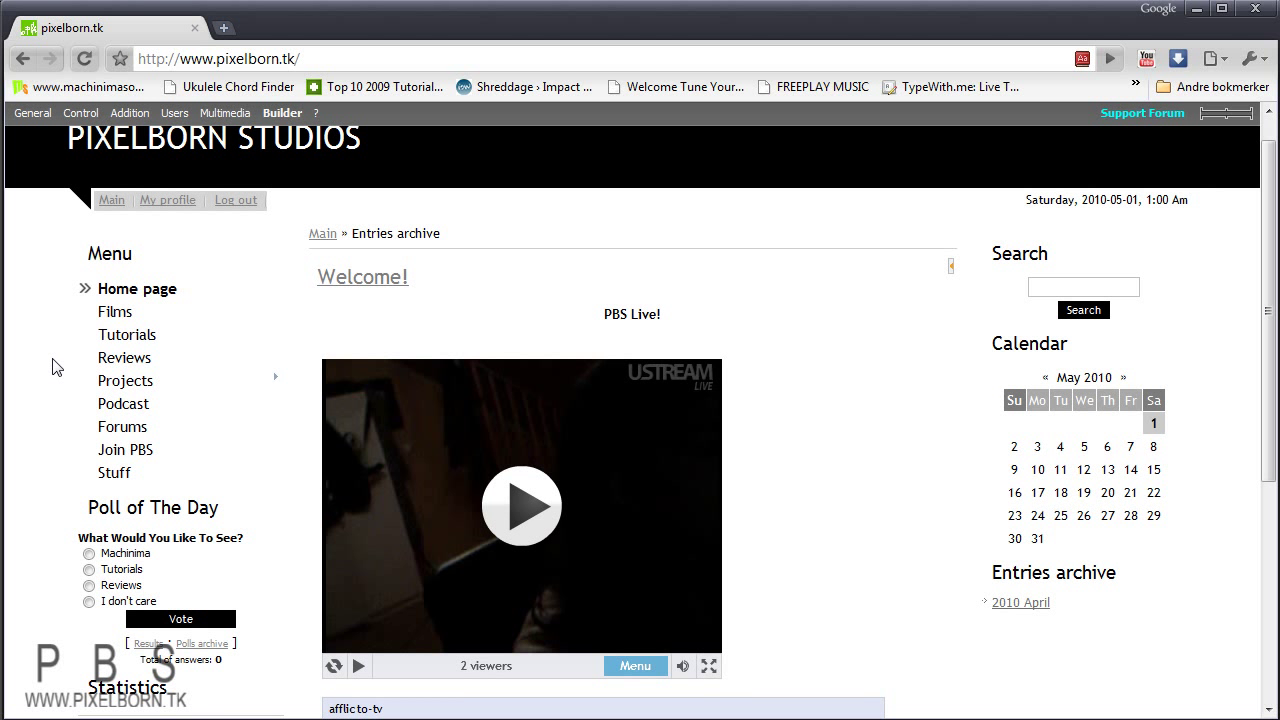
{"action": "middle_click", "coordinate": [55, 360]}
{"action": "middle_click", "coordinate": [54, 369]}
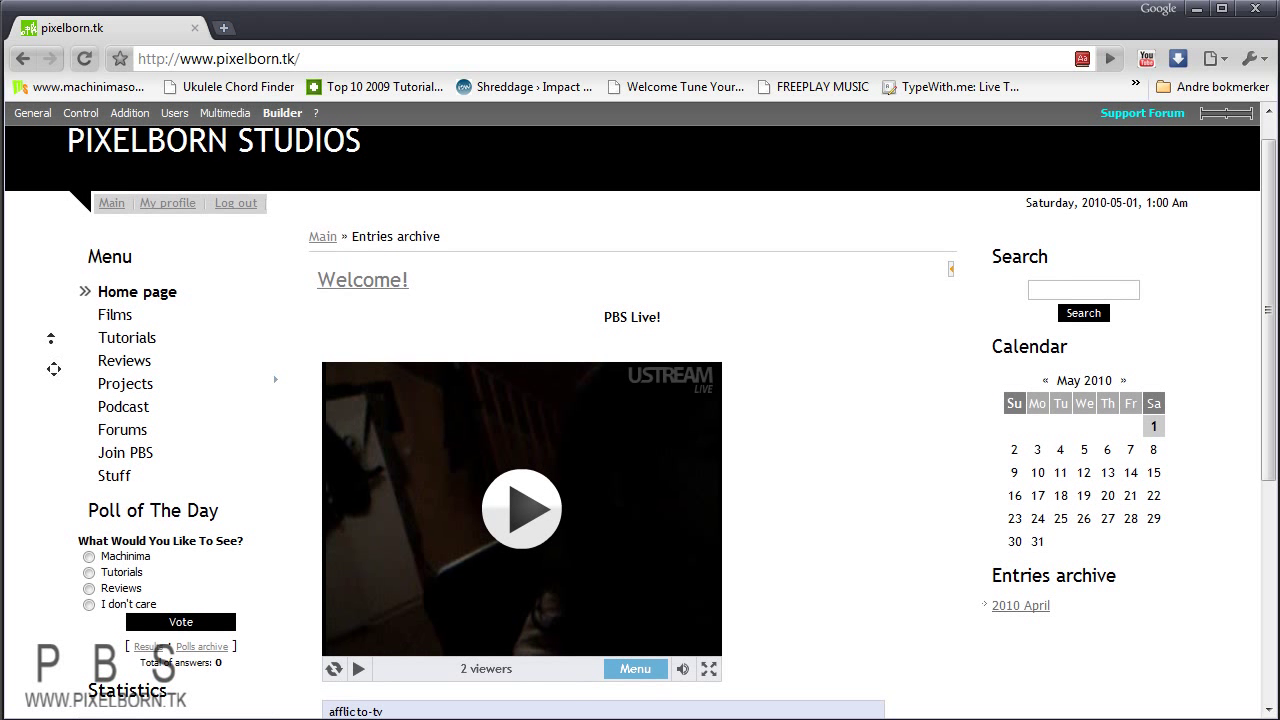
{"action": "middle_click", "coordinate": [52, 349]}
{"action": "middle_click", "coordinate": [46, 327]}
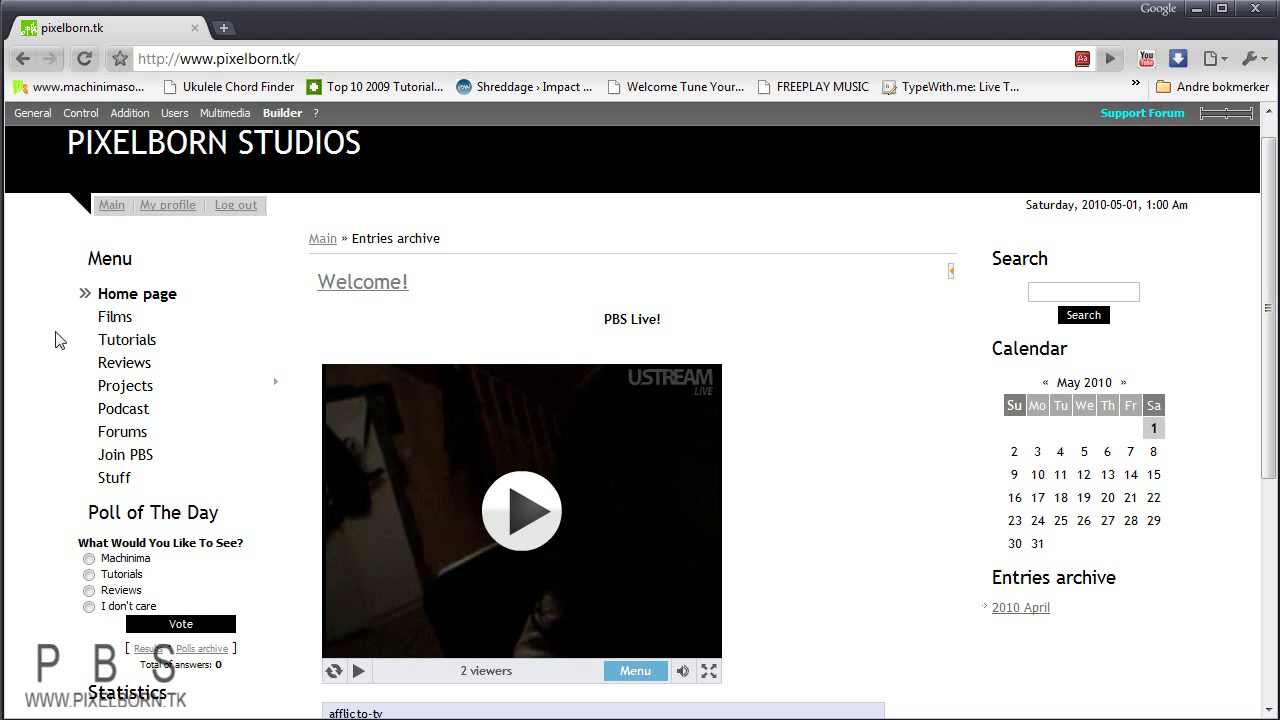
Step: Open the site's Tutorials section and look over its 3D Text and Logo entries and the category list
{"action": "left_click", "coordinate": [128, 343]}
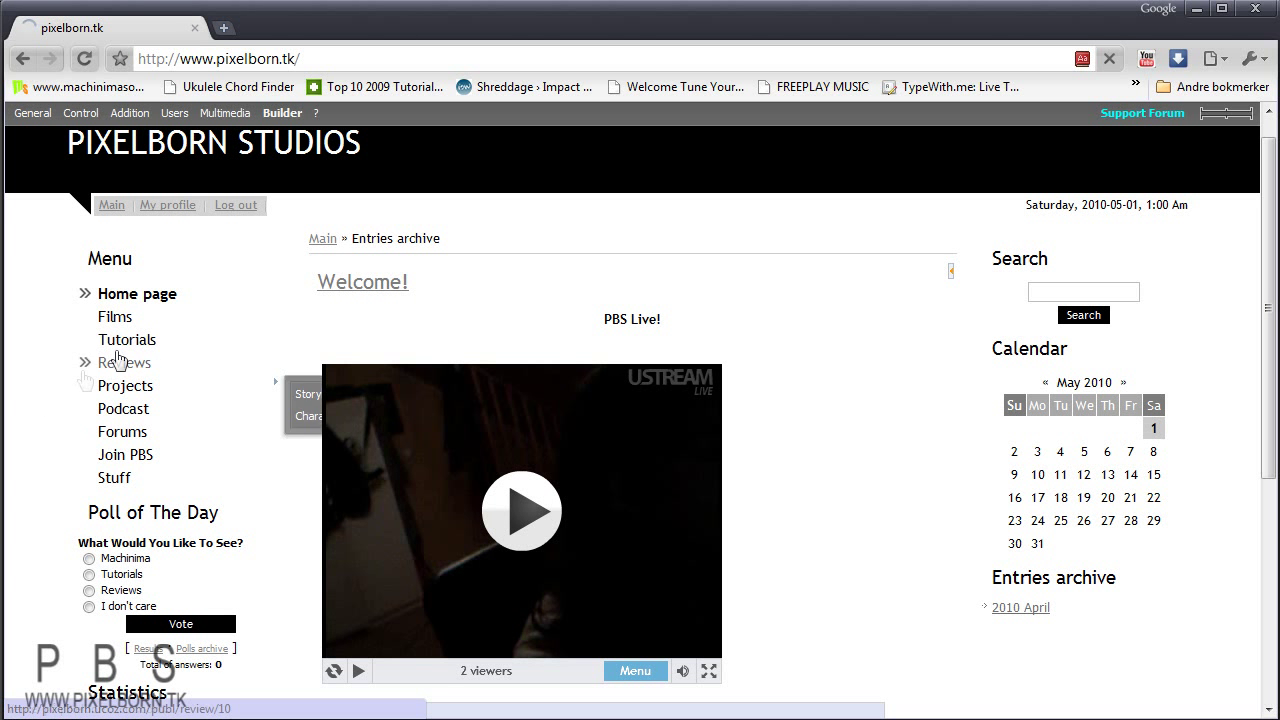
{"action": "scroll", "coordinate": [100, 500], "scroll_direction": "down", "scroll_amount": 1}
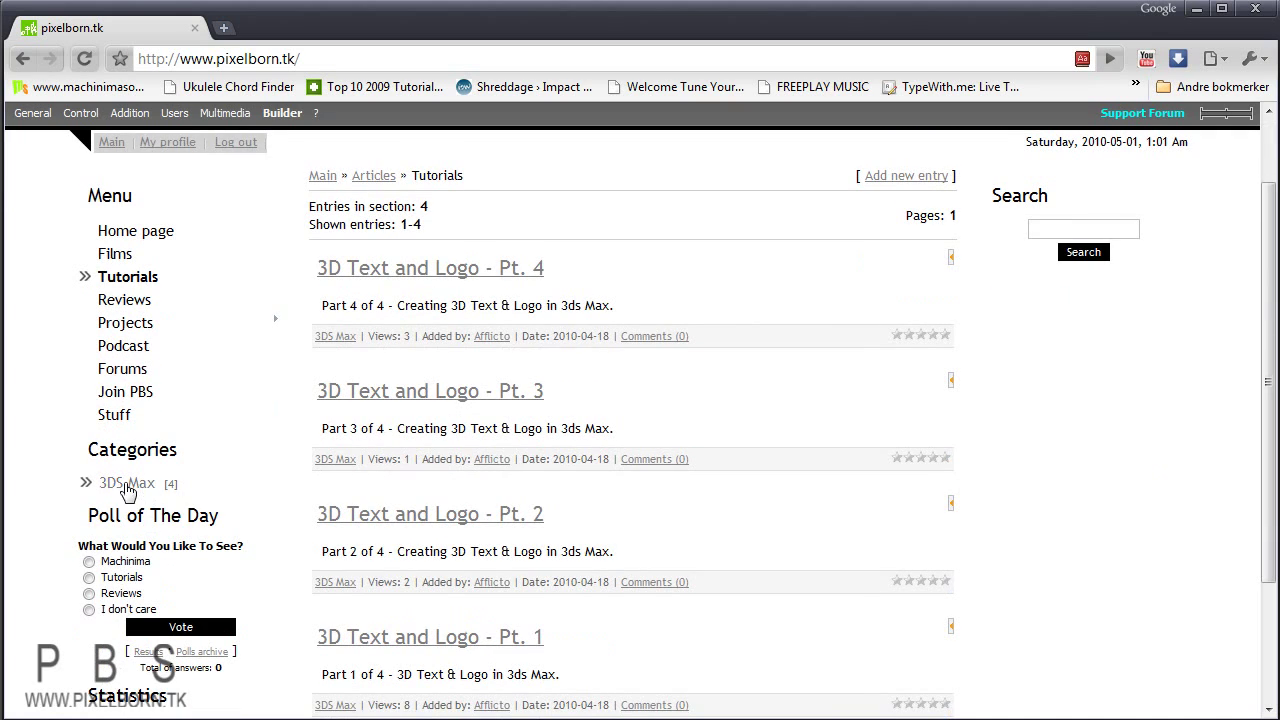
{"action": "scroll", "coordinate": [206, 491], "scroll_direction": "up", "scroll_amount": 1}
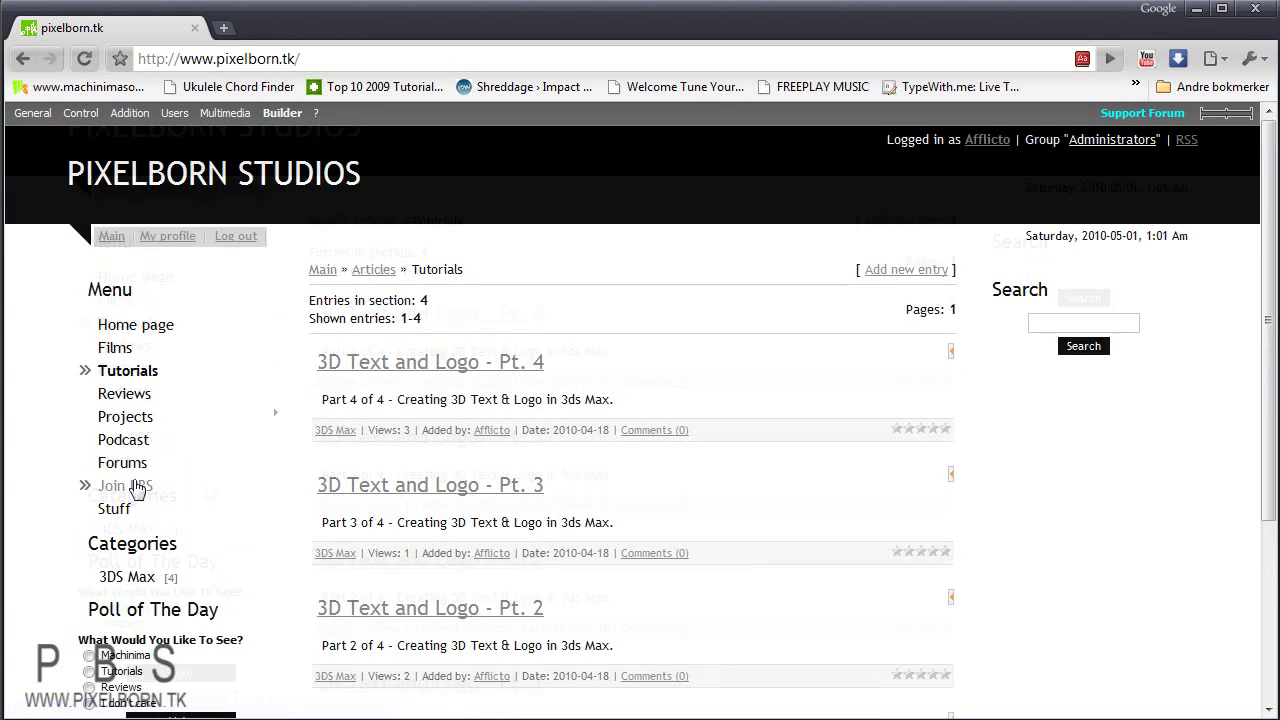
{"action": "scroll", "coordinate": [215, 537], "scroll_direction": "up", "scroll_amount": 1}
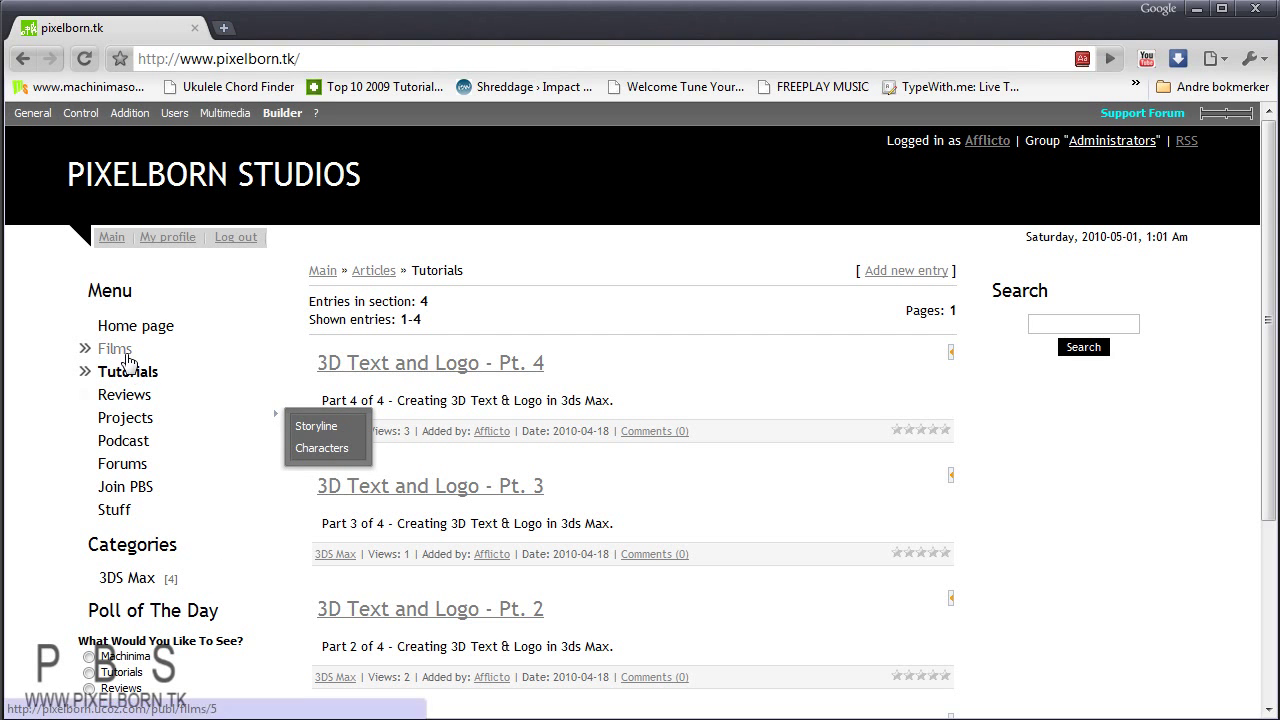
Step: Open the site's Reviews section and look over its entries and the Software and Games categories
{"action": "left_click", "coordinate": [126, 395]}
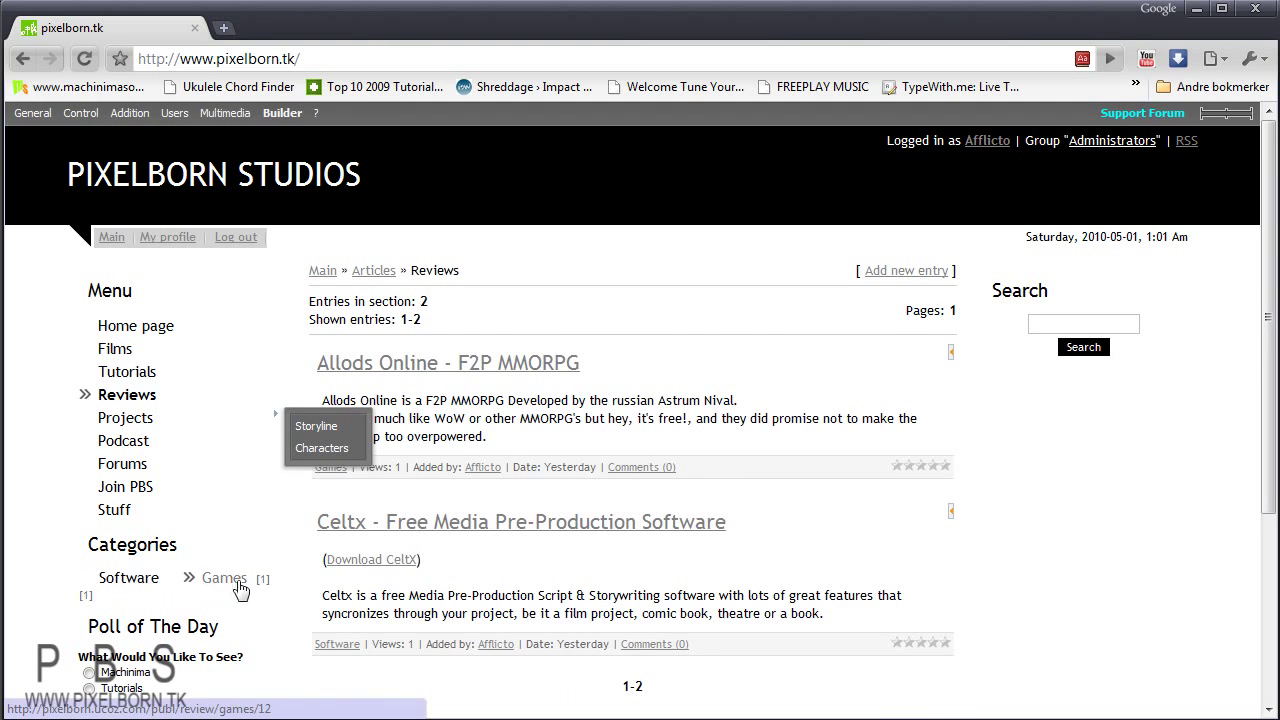
{"action": "scroll", "coordinate": [53, 460], "scroll_direction": "down", "scroll_amount": 2}
{"action": "scroll", "coordinate": [53, 455], "scroll_direction": "up", "scroll_amount": 2}
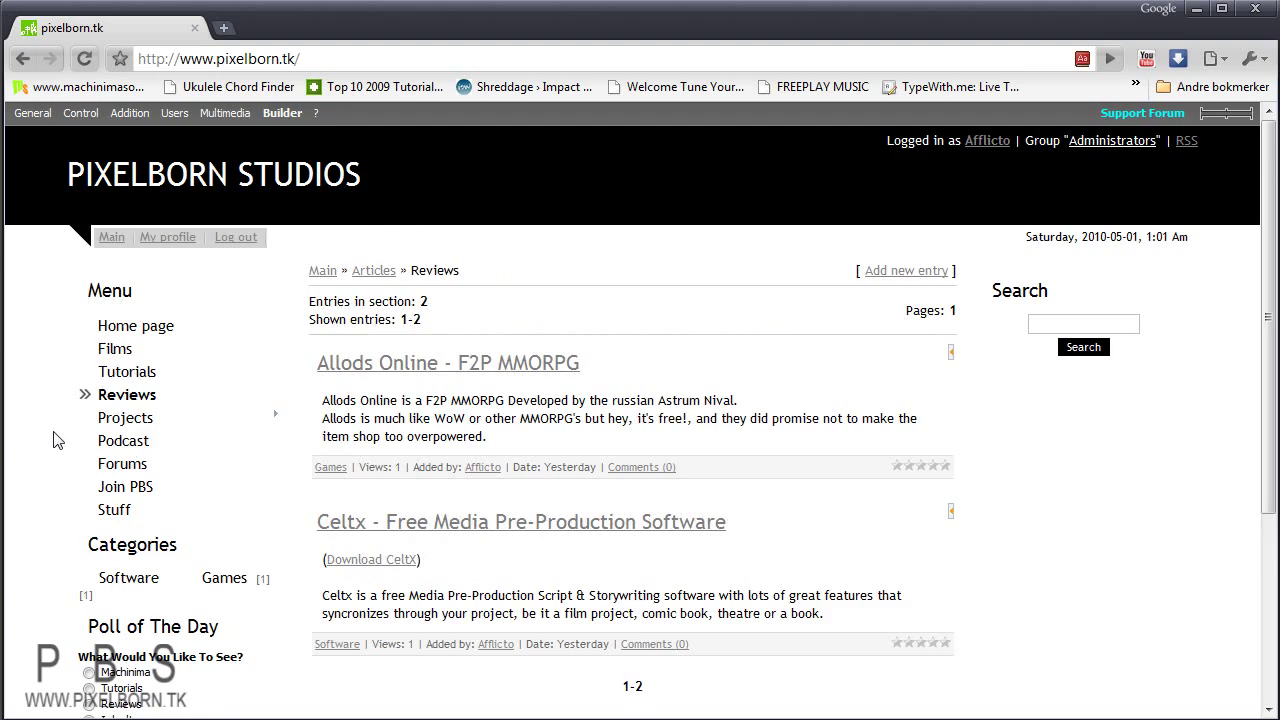
{"action": "scroll", "coordinate": [55, 442], "scroll_direction": "down", "scroll_amount": 2}
{"action": "scroll", "coordinate": [53, 444], "scroll_direction": "up", "scroll_amount": 2}
{"action": "scroll", "coordinate": [53, 444], "scroll_direction": "down", "scroll_amount": 2}
{"action": "scroll", "coordinate": [53, 444], "scroll_direction": "up", "scroll_amount": 2}
{"action": "scroll", "coordinate": [53, 444], "scroll_direction": "down", "scroll_amount": 2}
{"action": "scroll", "coordinate": [53, 444], "scroll_direction": "up", "scroll_amount": 2}
{"action": "scroll", "coordinate": [53, 444], "scroll_direction": "down", "scroll_amount": 4}
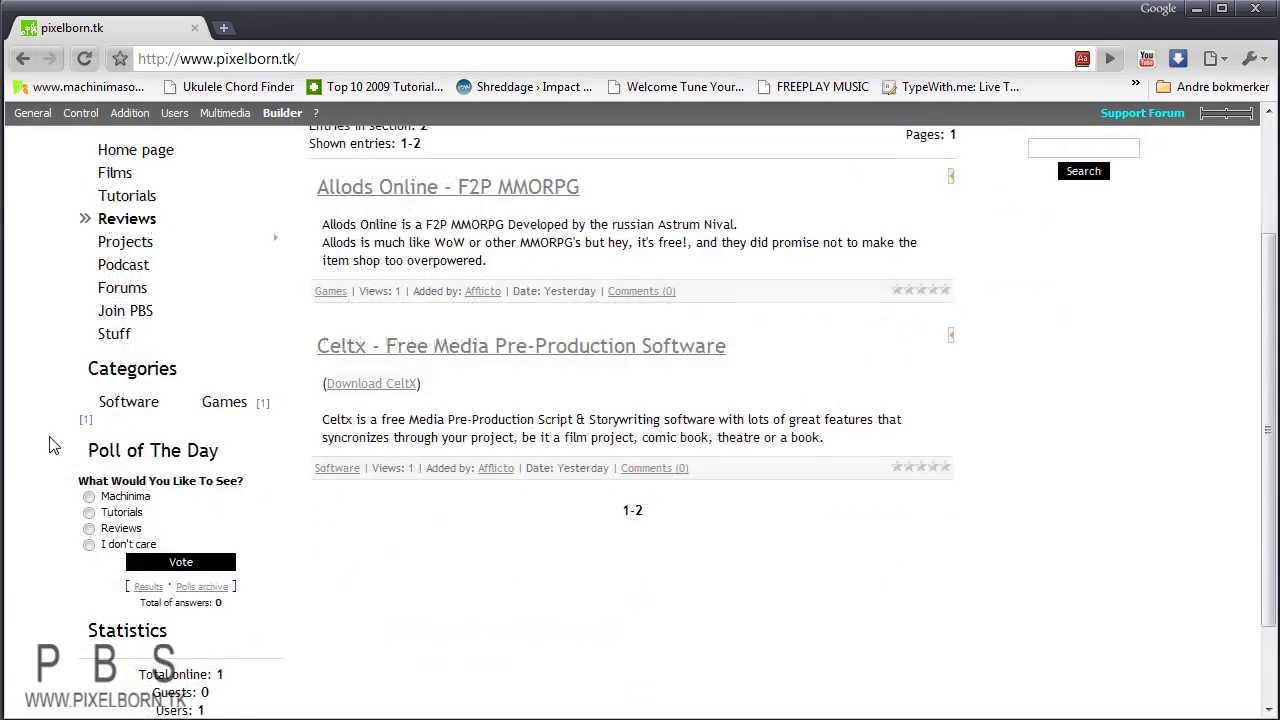
{"action": "scroll", "coordinate": [53, 444], "scroll_direction": "up", "scroll_amount": 4}
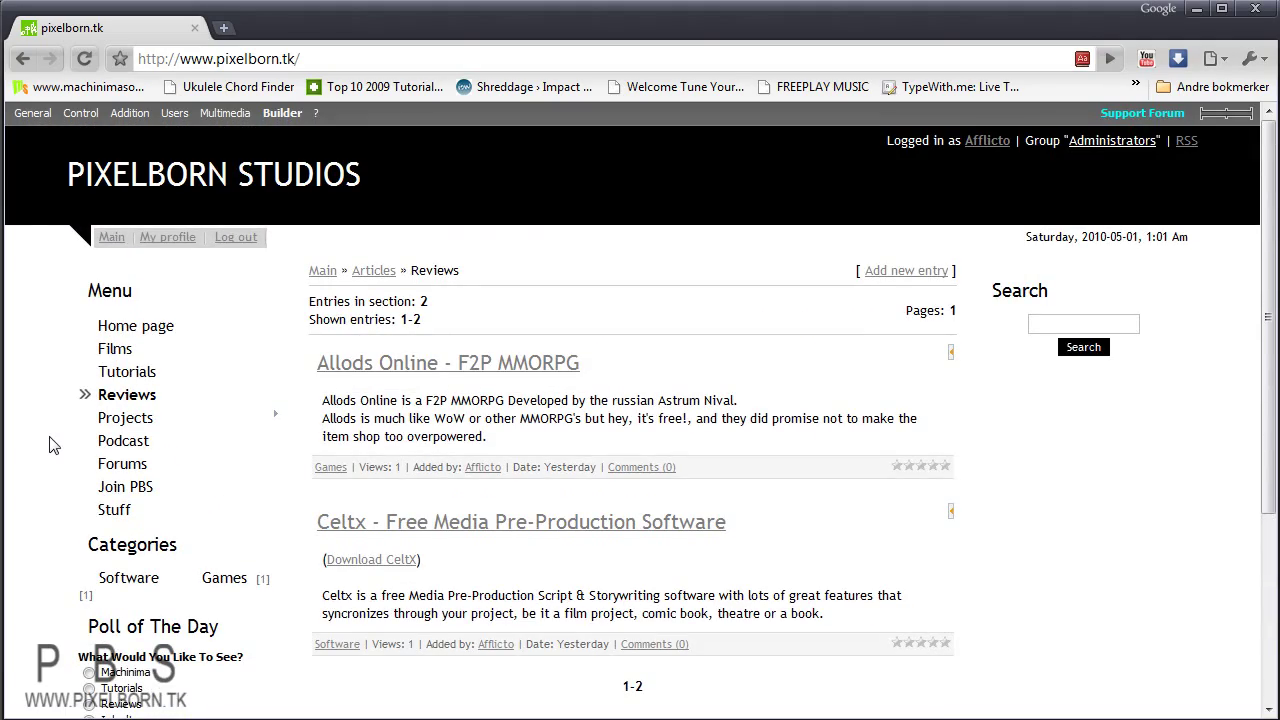
{"action": "scroll", "coordinate": [53, 440], "scroll_direction": "down", "scroll_amount": 6}
{"action": "scroll", "coordinate": [43, 470], "scroll_direction": "up", "scroll_amount": 6}
{"action": "scroll", "coordinate": [44, 420], "scroll_direction": "down", "scroll_amount": 4}
{"action": "scroll", "coordinate": [40, 405], "scroll_direction": "down", "scroll_amount": 2}
{"action": "scroll", "coordinate": [43, 440], "scroll_direction": "up", "scroll_amount": 6}
{"action": "scroll", "coordinate": [43, 471], "scroll_direction": "down", "scroll_amount": 6}
{"action": "scroll", "coordinate": [45, 460], "scroll_direction": "up", "scroll_amount": 6}
{"action": "scroll", "coordinate": [45, 460], "scroll_direction": "down", "scroll_amount": 4}
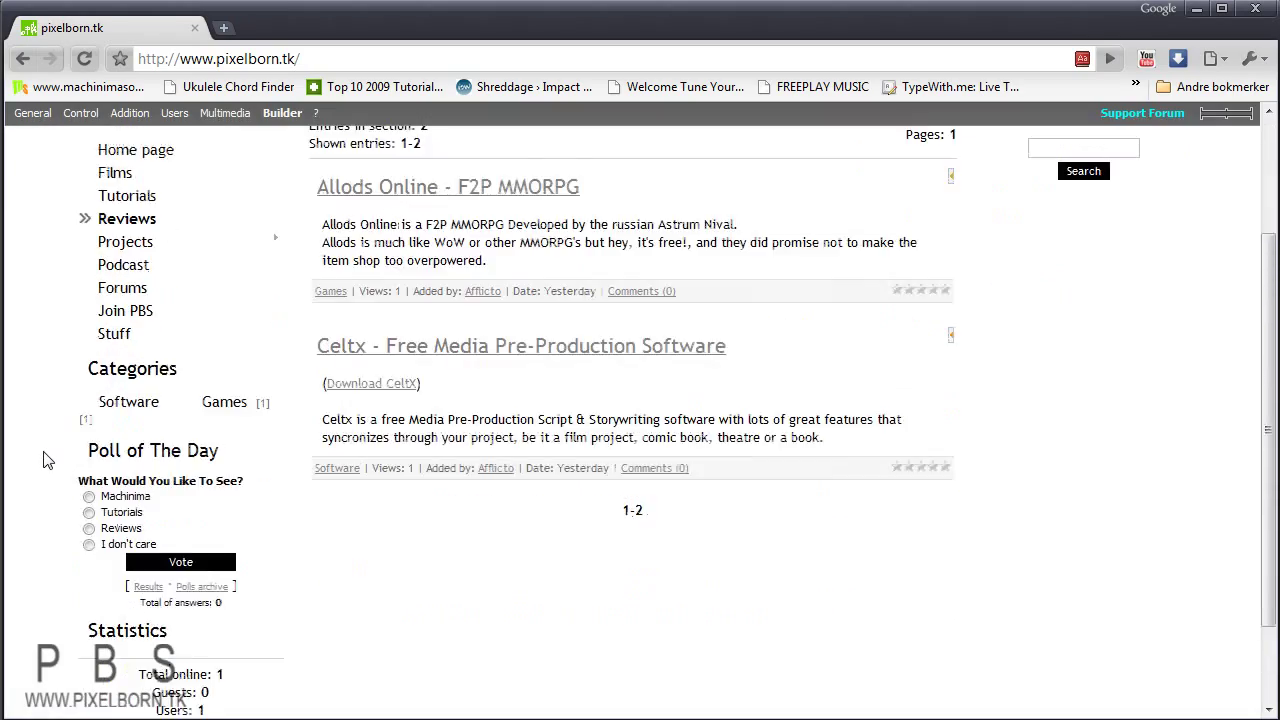
{"action": "scroll", "coordinate": [44, 458], "scroll_direction": "up", "scroll_amount": 4}
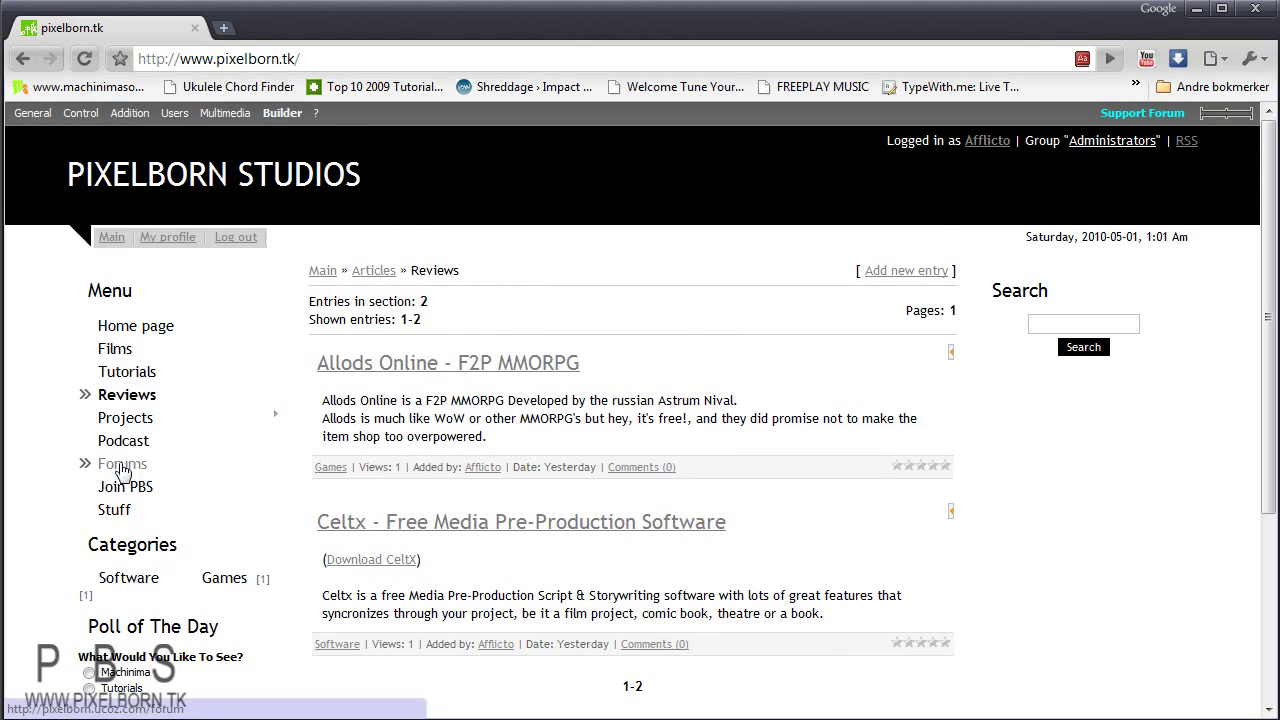
{"action": "scroll", "coordinate": [64, 460], "scroll_direction": "down", "scroll_amount": 4}
{"action": "scroll", "coordinate": [62, 462], "scroll_direction": "up", "scroll_amount": 4}
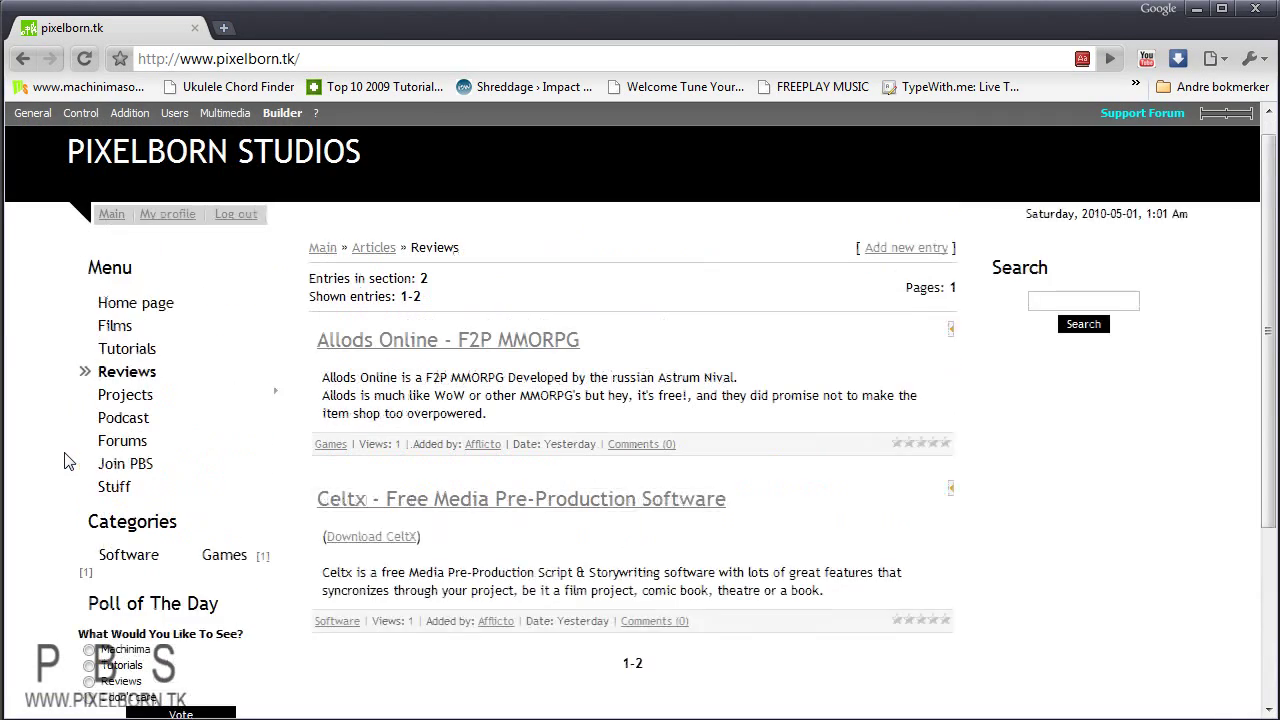
{"action": "scroll", "coordinate": [62, 573], "scroll_direction": "down", "scroll_amount": 4}
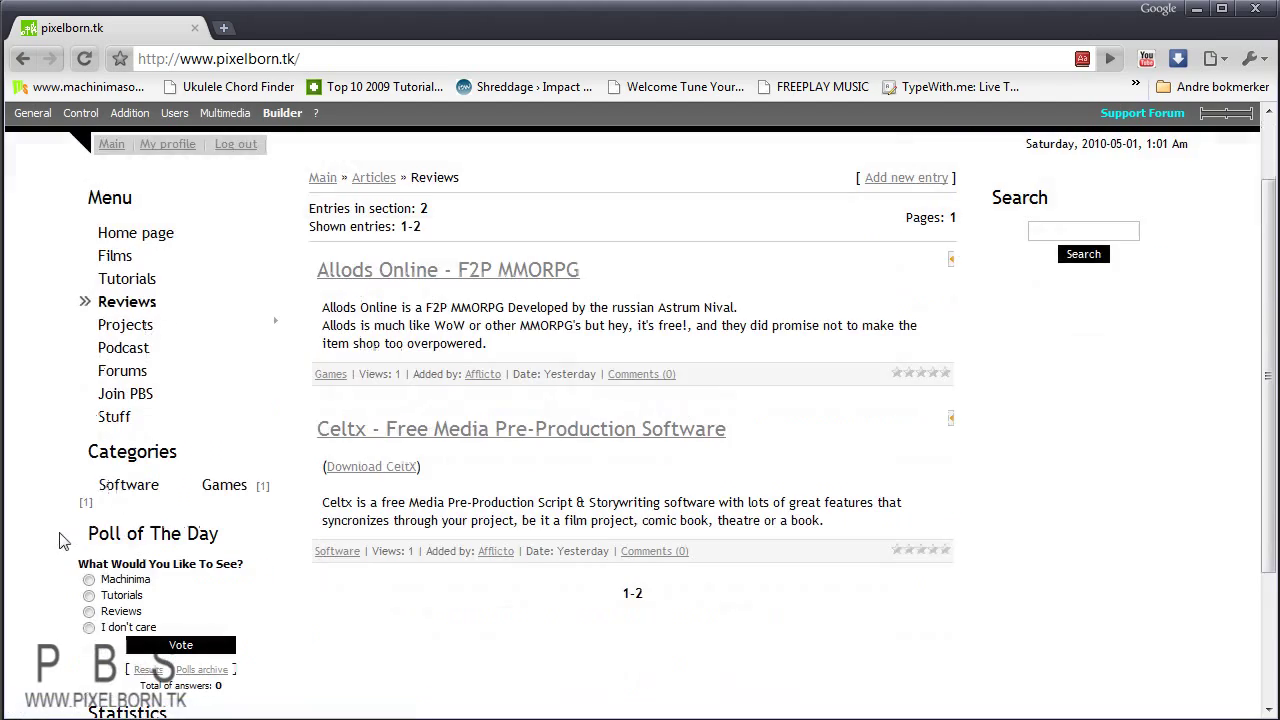
{"action": "scroll", "coordinate": [80, 610], "scroll_direction": "down", "scroll_amount": 3}
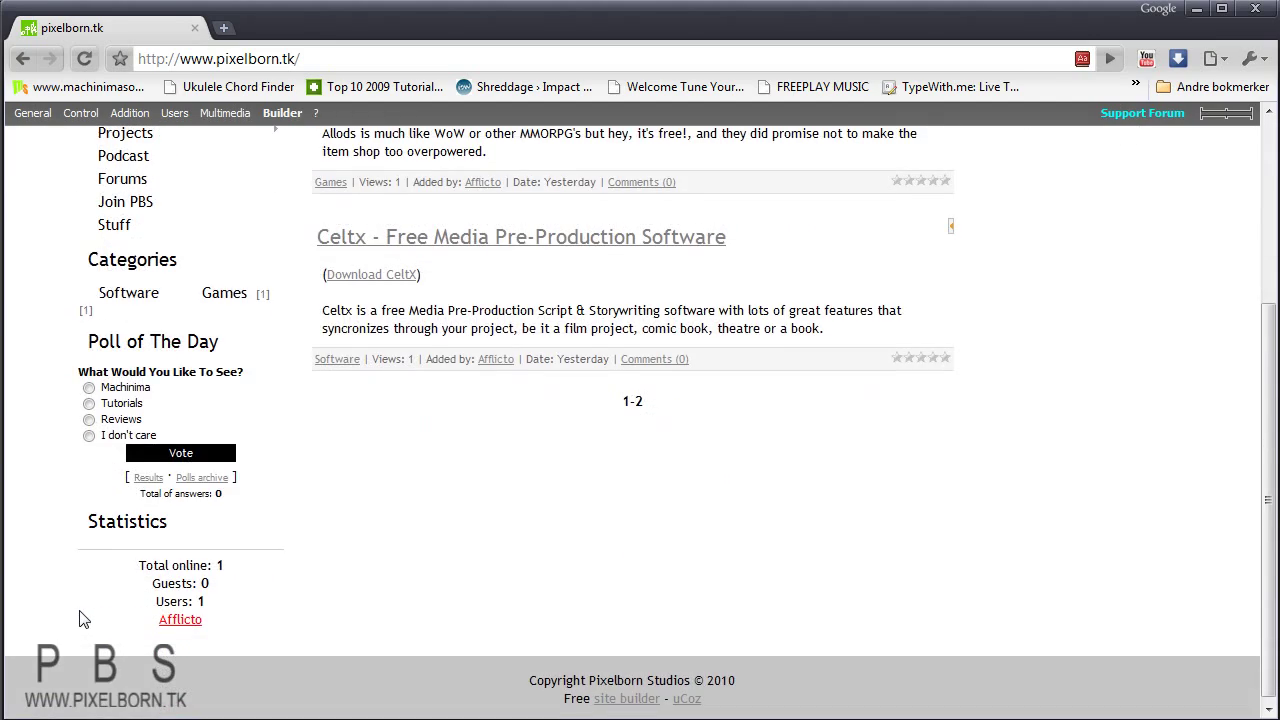
{"action": "scroll", "coordinate": [78, 617], "scroll_direction": "up", "scroll_amount": 6}
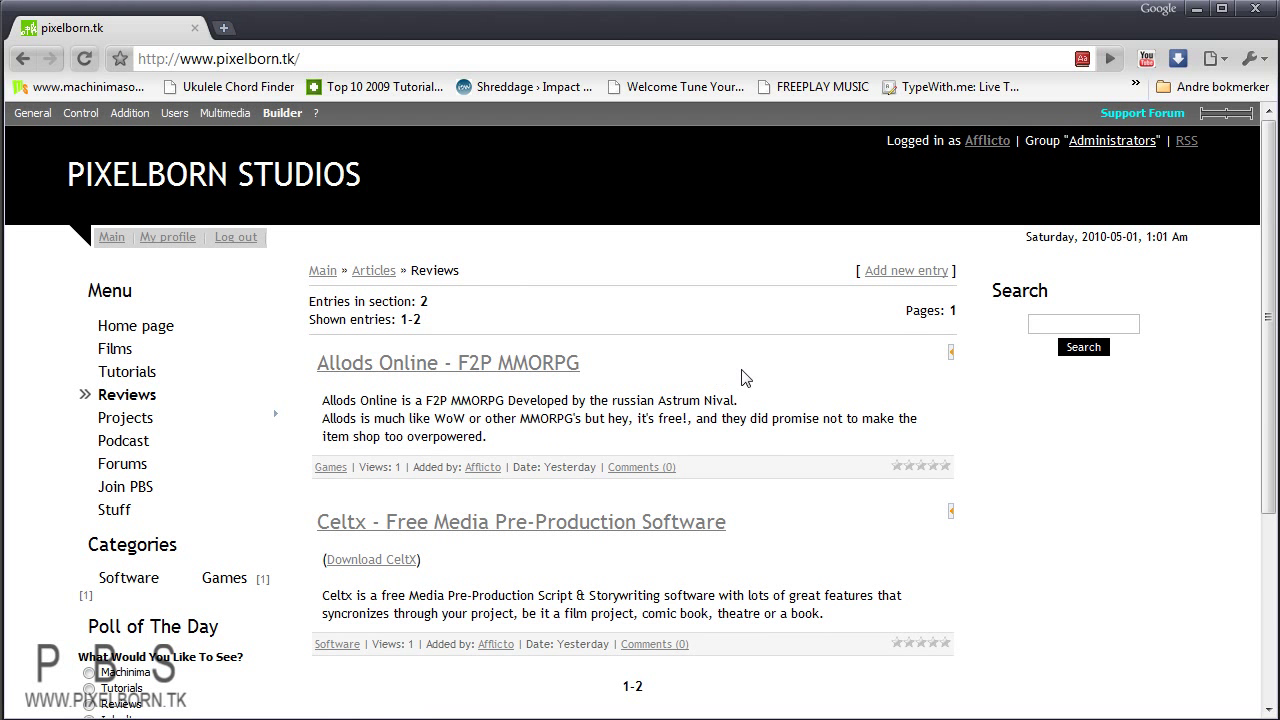
Step: Return to the site's home page and look over the PBS Live video section, poll and calendar
{"action": "scroll", "coordinate": [771, 381], "scroll_direction": "down", "scroll_amount": 2}
{"action": "scroll", "coordinate": [600, 378], "scroll_direction": "up", "scroll_amount": 2}
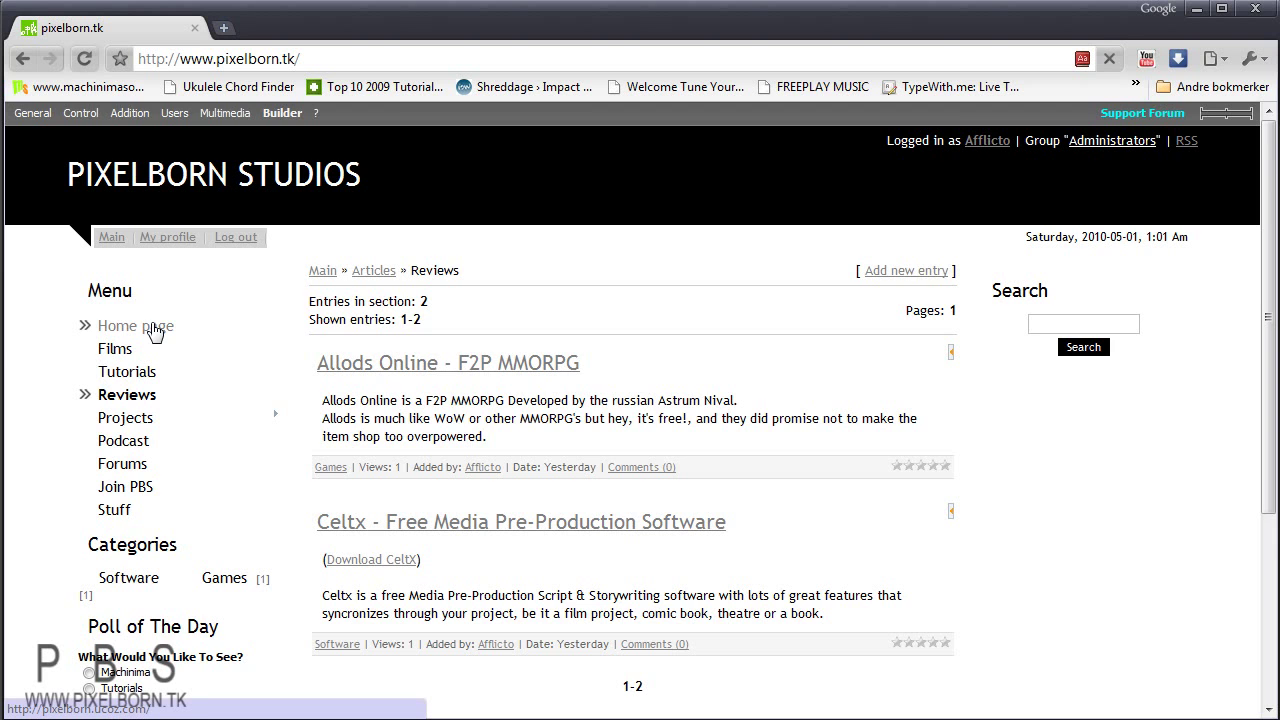
{"action": "scroll", "coordinate": [829, 351], "scroll_direction": "down", "scroll_amount": 2}
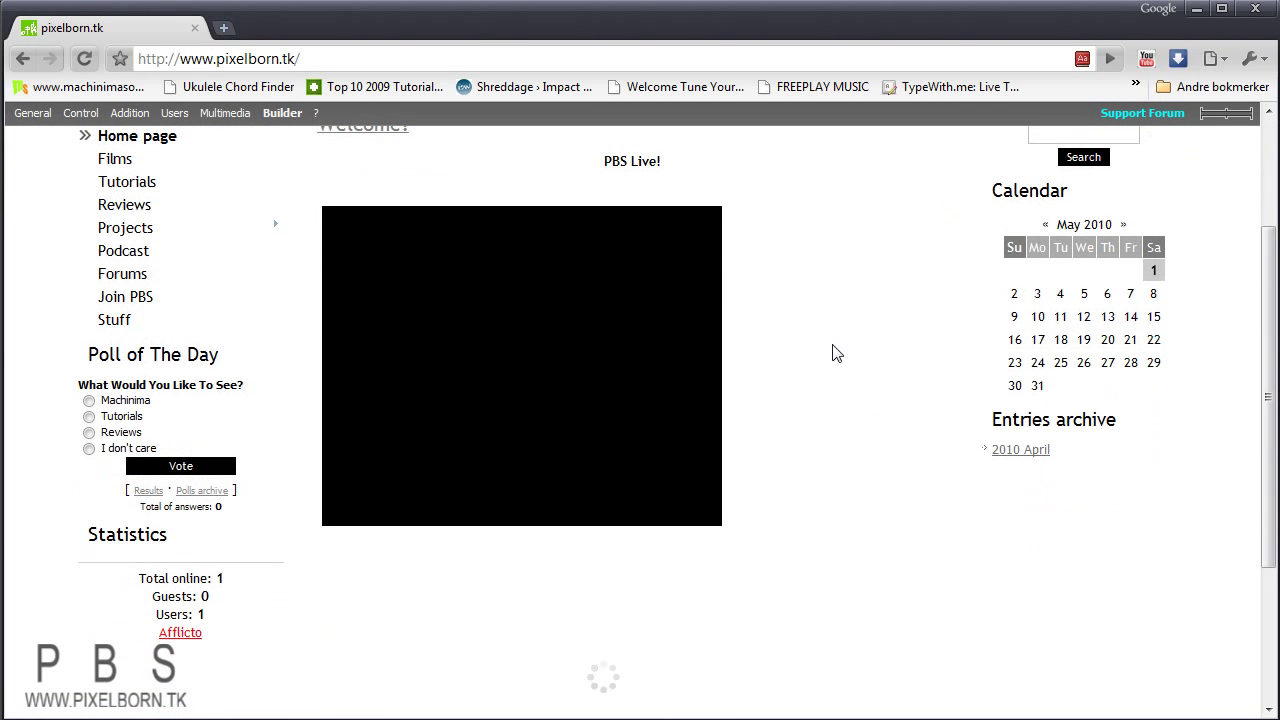
{"action": "scroll", "coordinate": [838, 351], "scroll_direction": "up", "scroll_amount": 2}
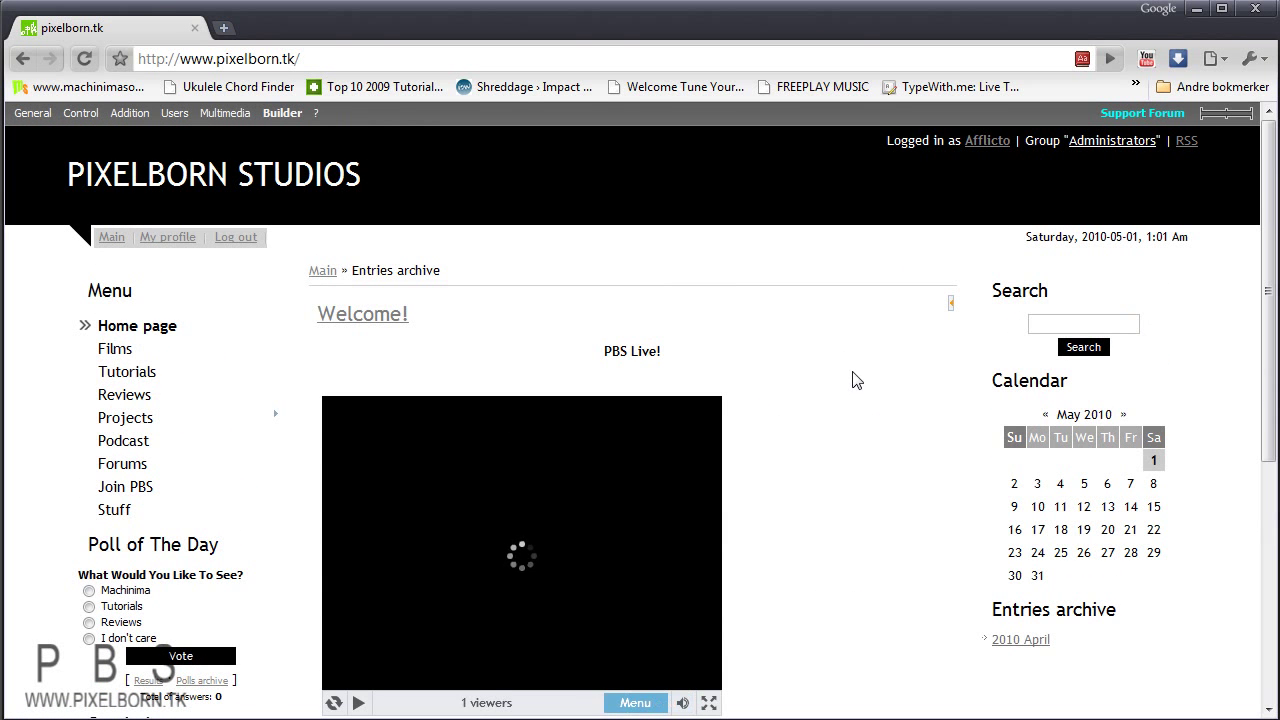